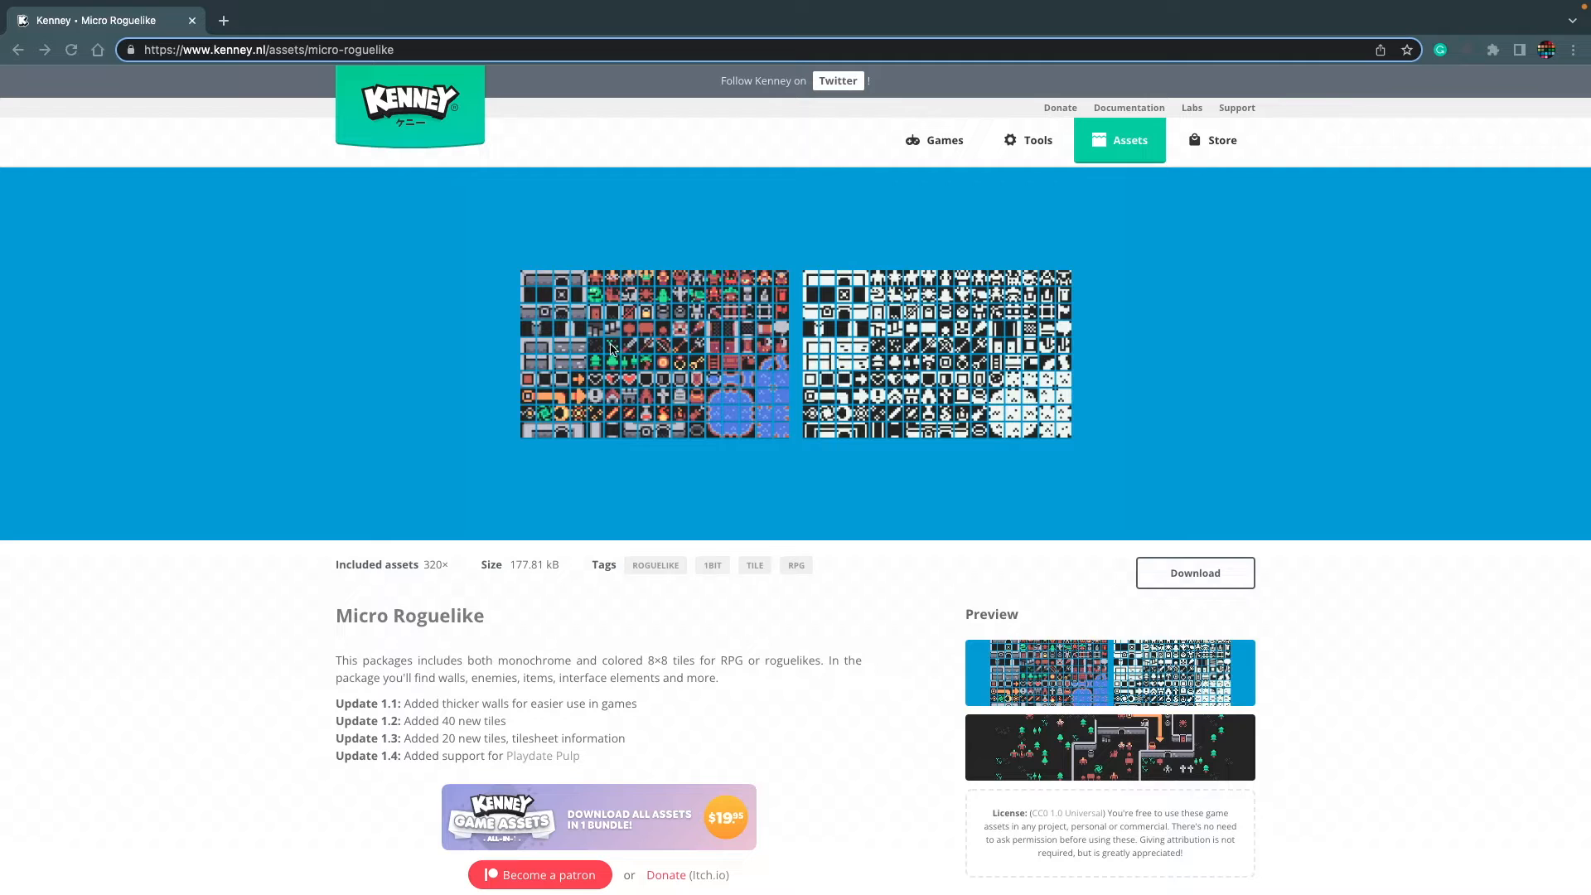
- View the sample map preview image of the Micro Roguelike asset pack and close it
left_click(1111, 750)
left_click(1505, 316)
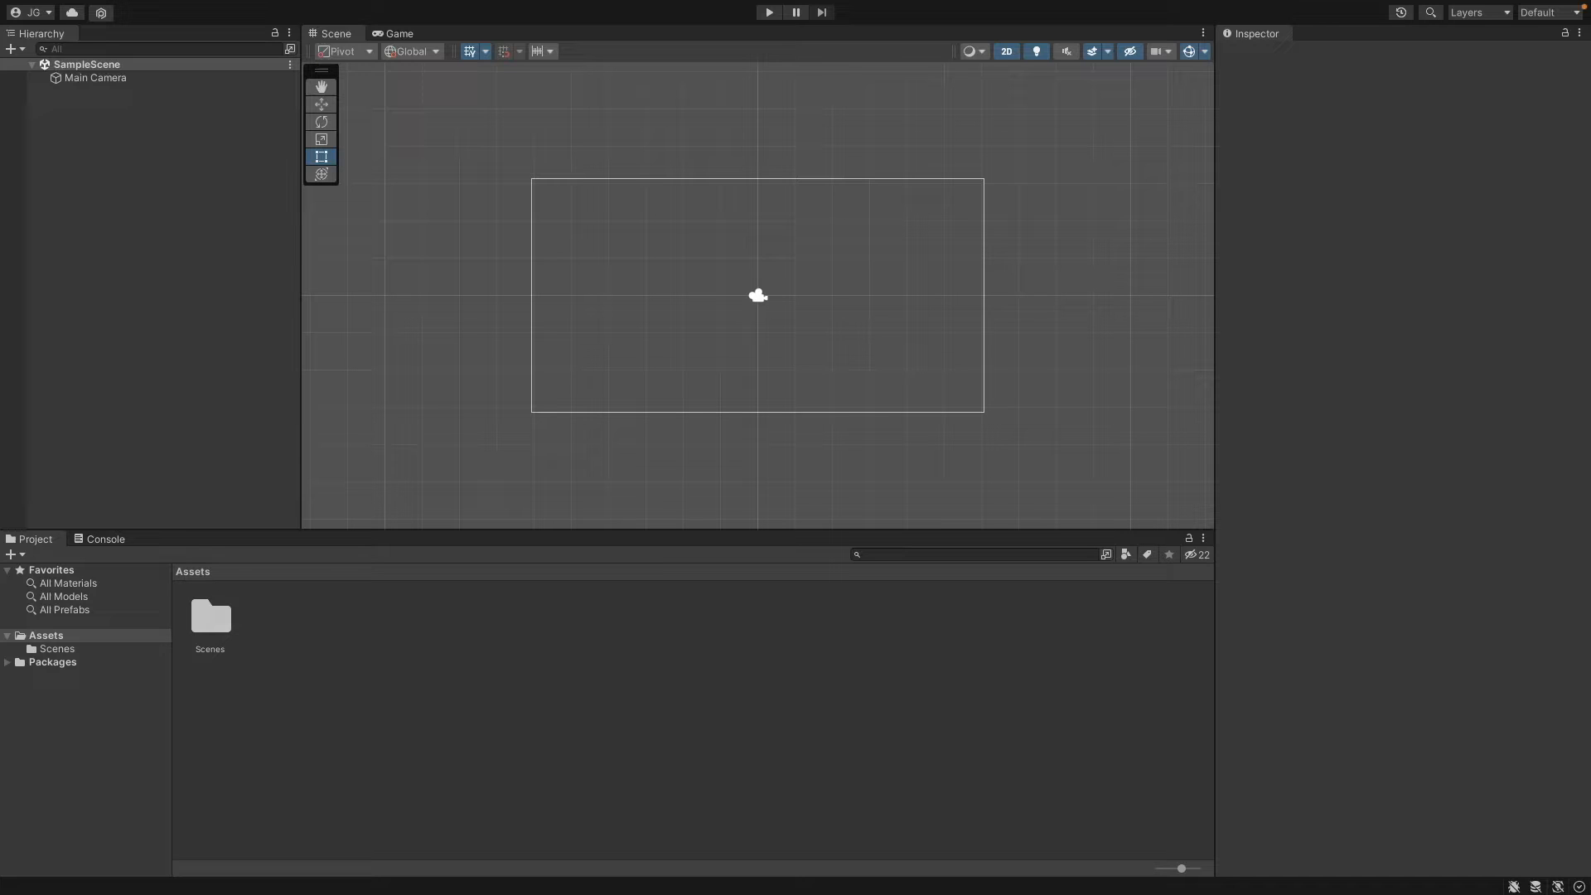
- Import the kenney_microroguelike_1. folder into the Unity project's Assets and view the Tilesheet text file inside it
left_click_drag(1, 506, 361, 651)
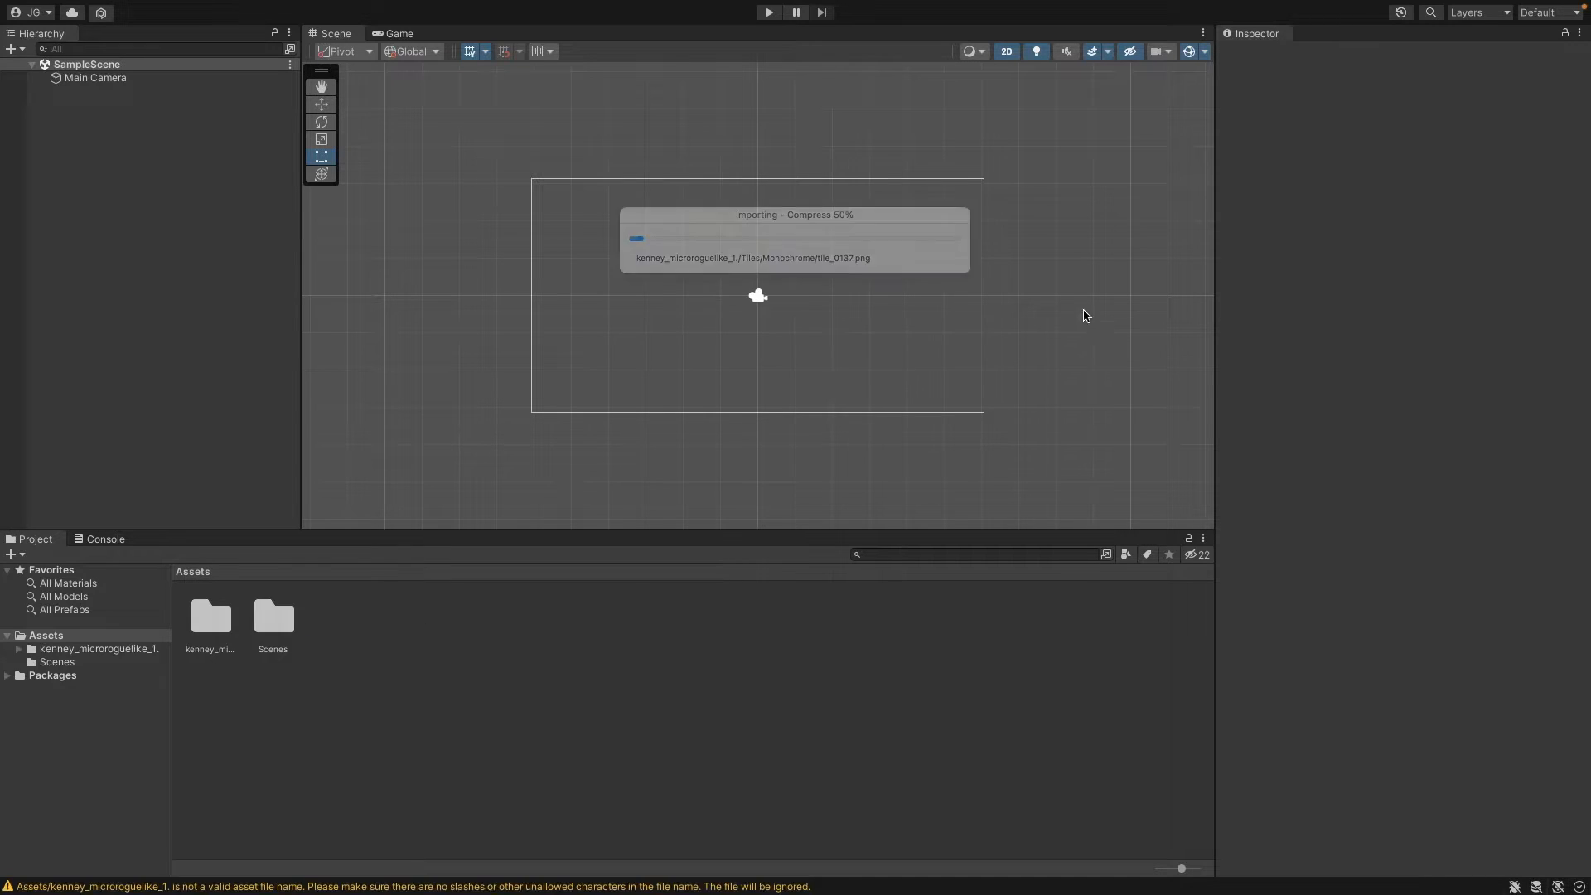
double_click(200, 621)
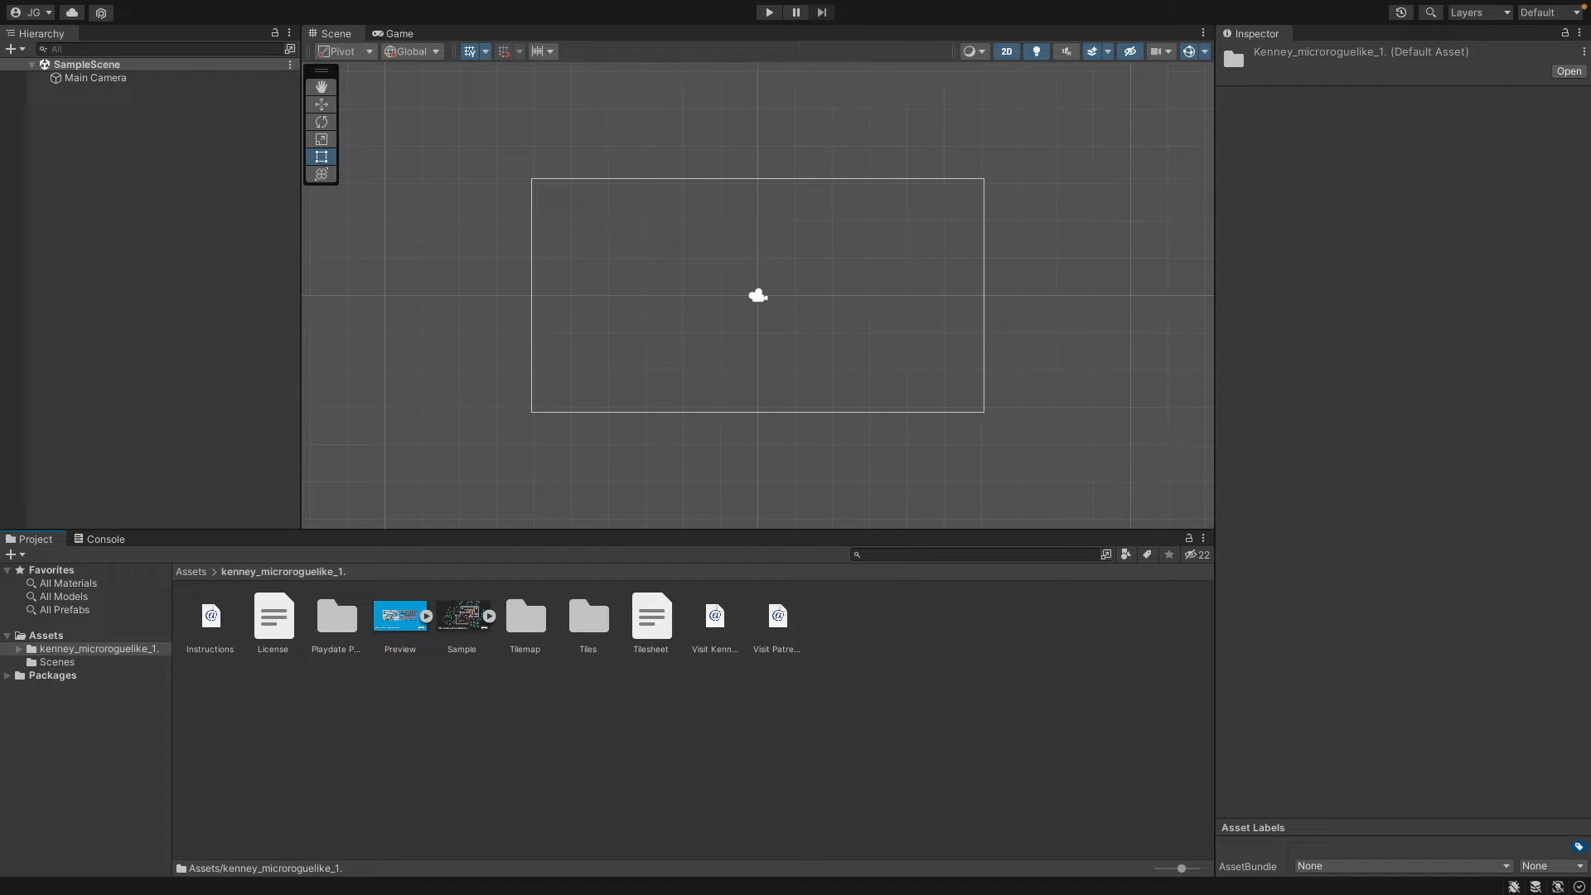
left_click(651, 617)
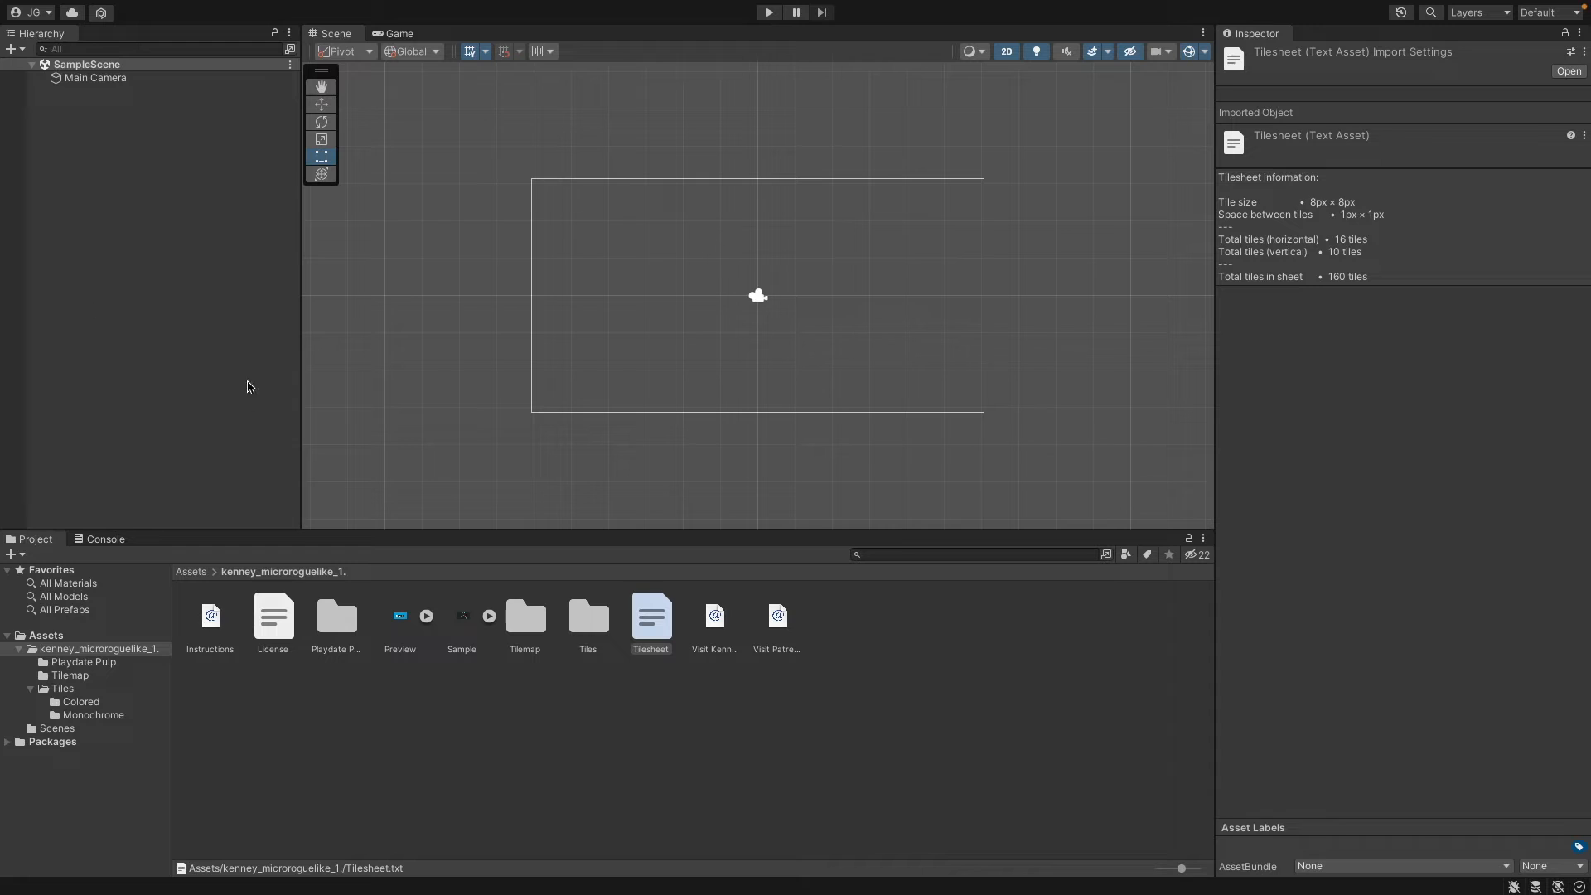
- Open the Tilemap folder and compare the colored_tilemap and colored_tilemap_packed textures
double_click(533, 619)
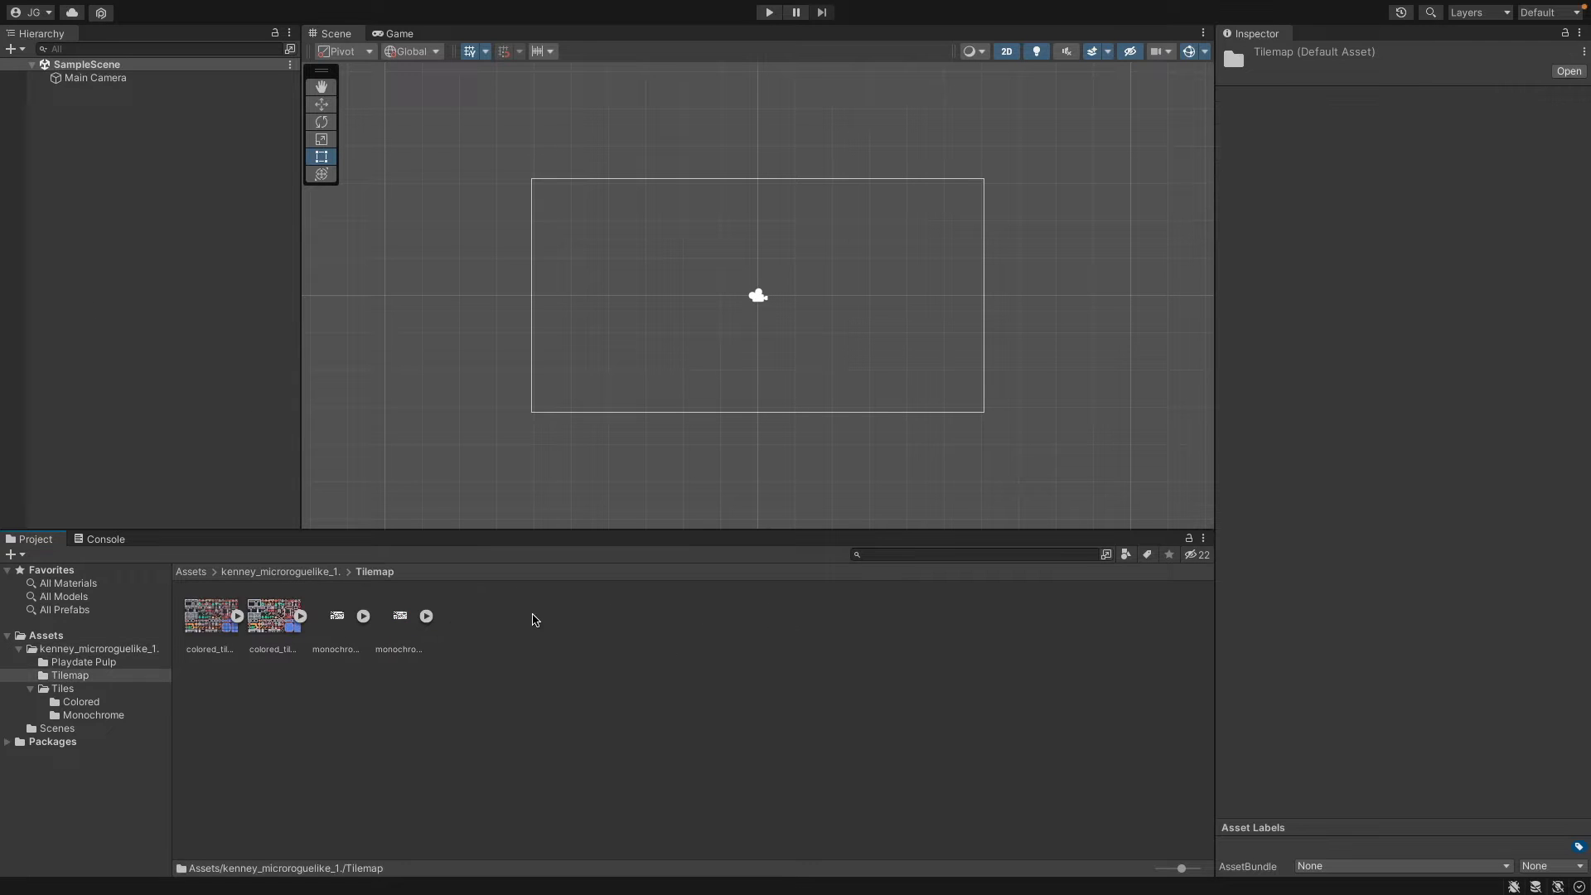
left_click(216, 619)
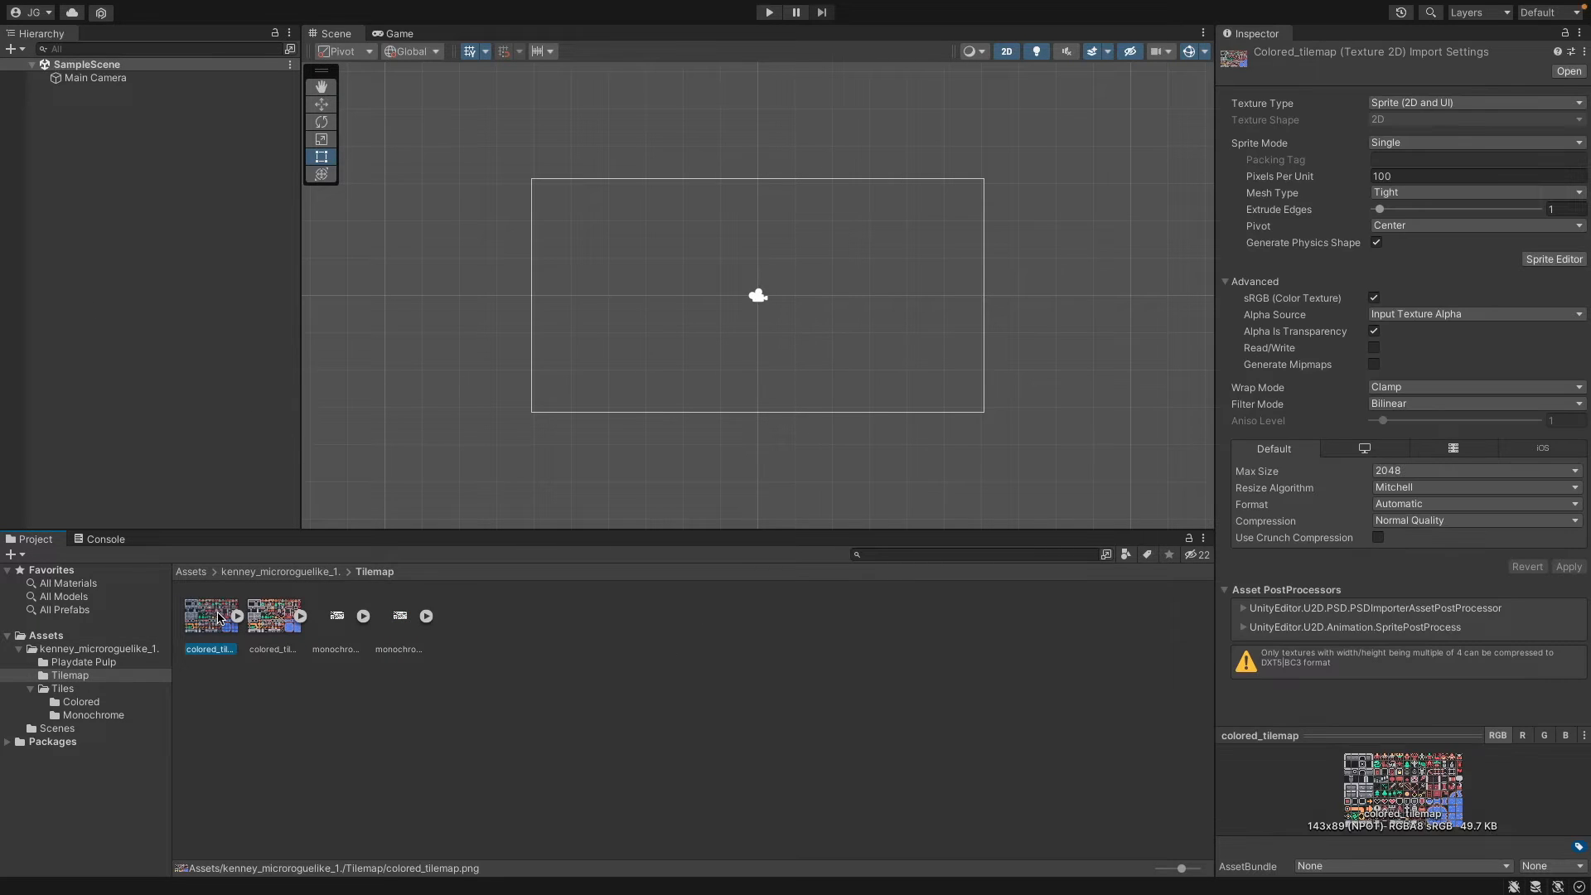
left_click(268, 622)
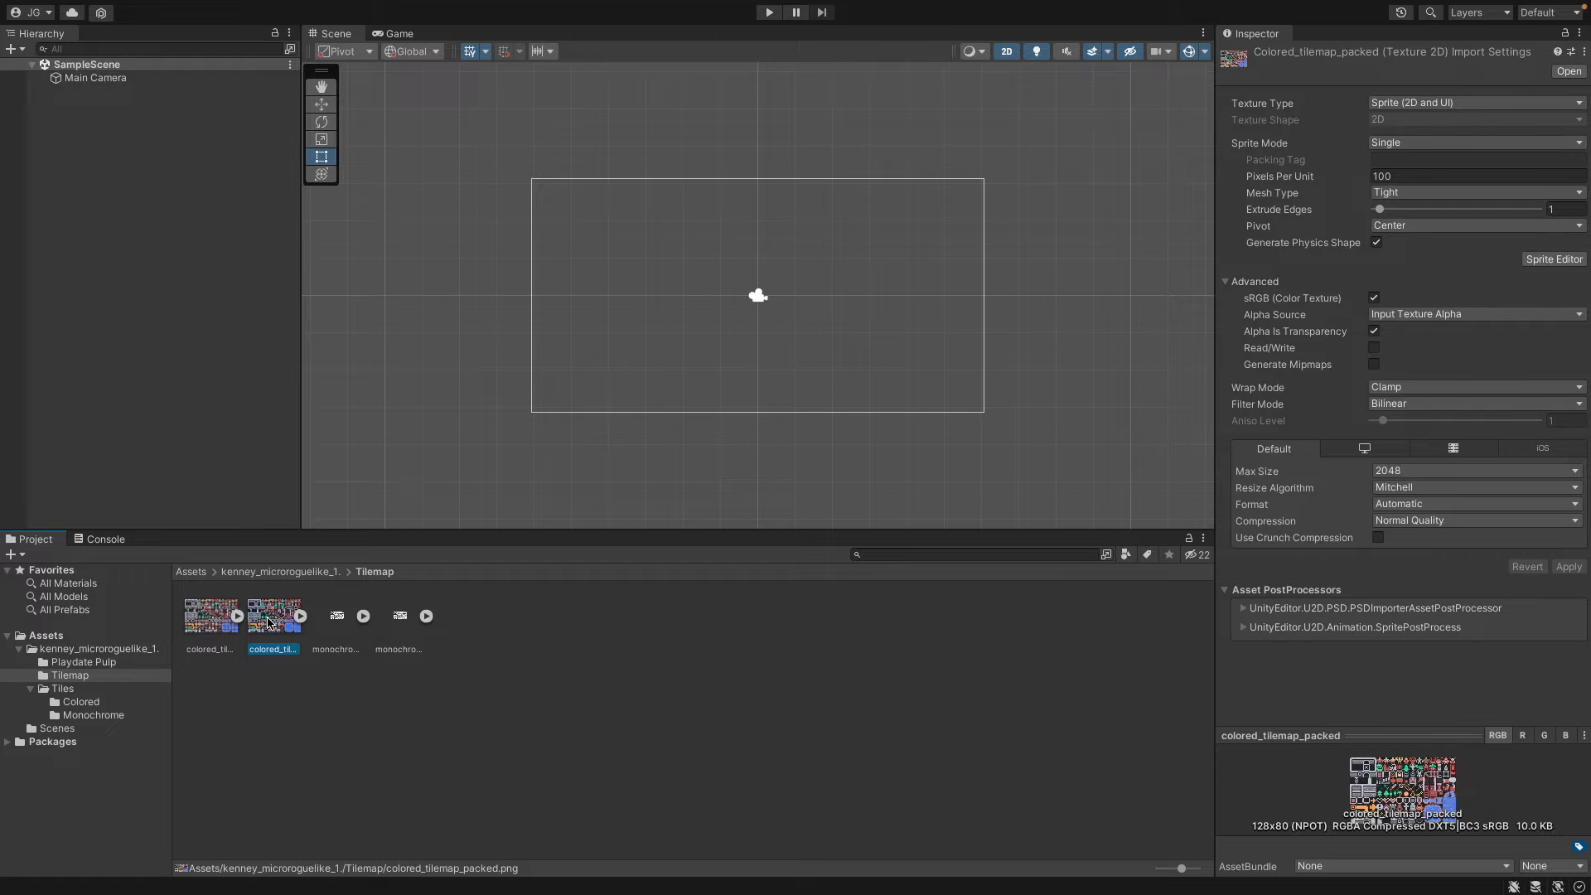
left_click(235, 627)
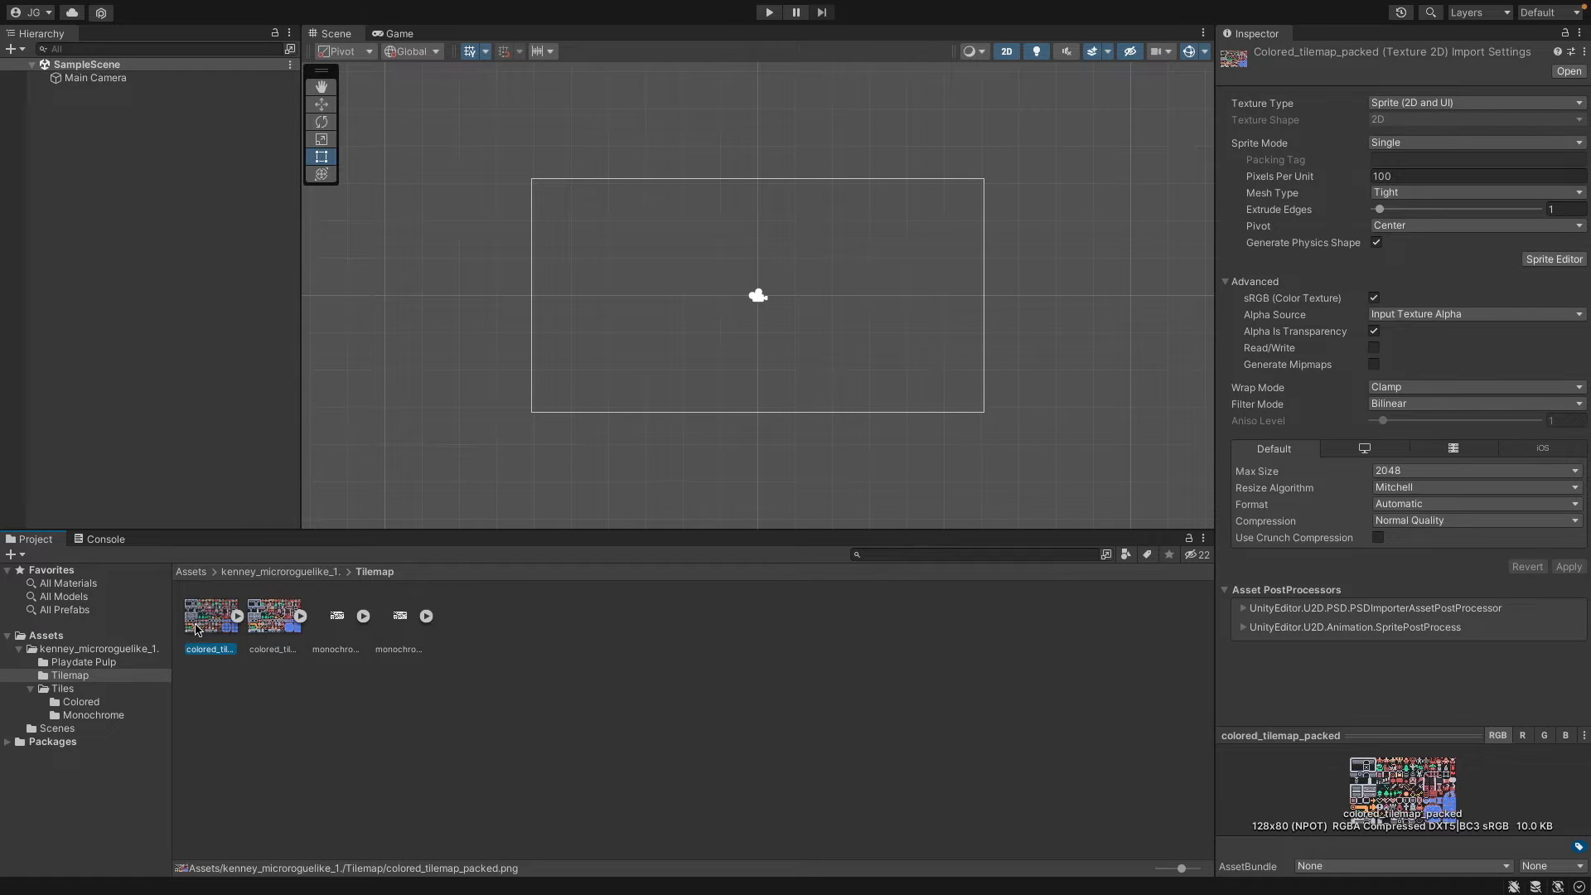
- Set colored_tilemap_packed to Multiple sprite mode with Point (no filter) filtering and apply the import settings
left_click(265, 628)
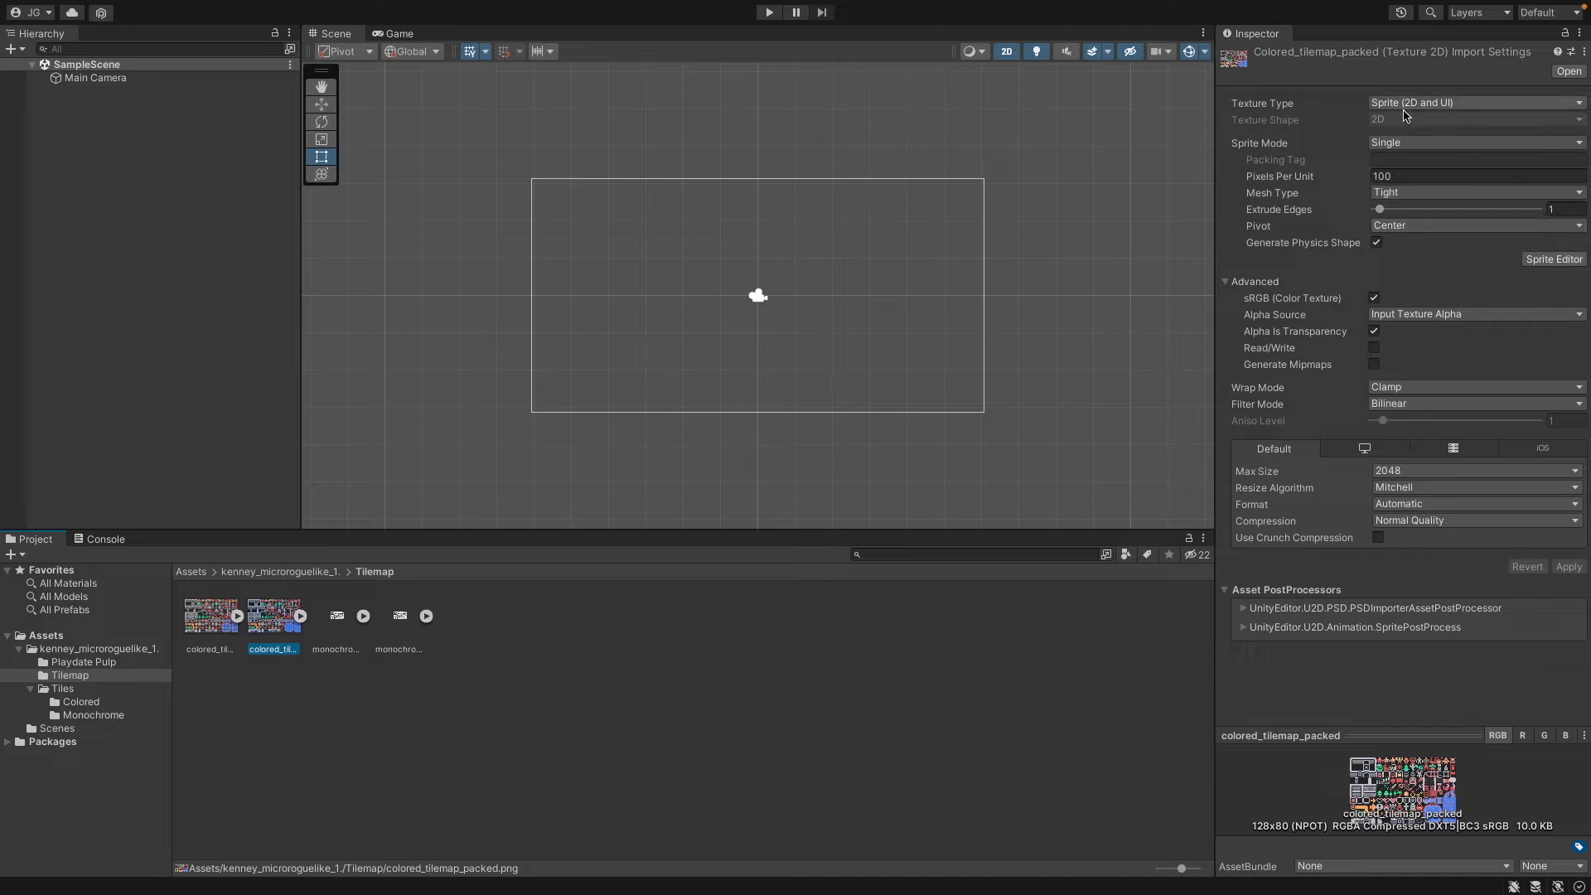
left_click(1403, 147)
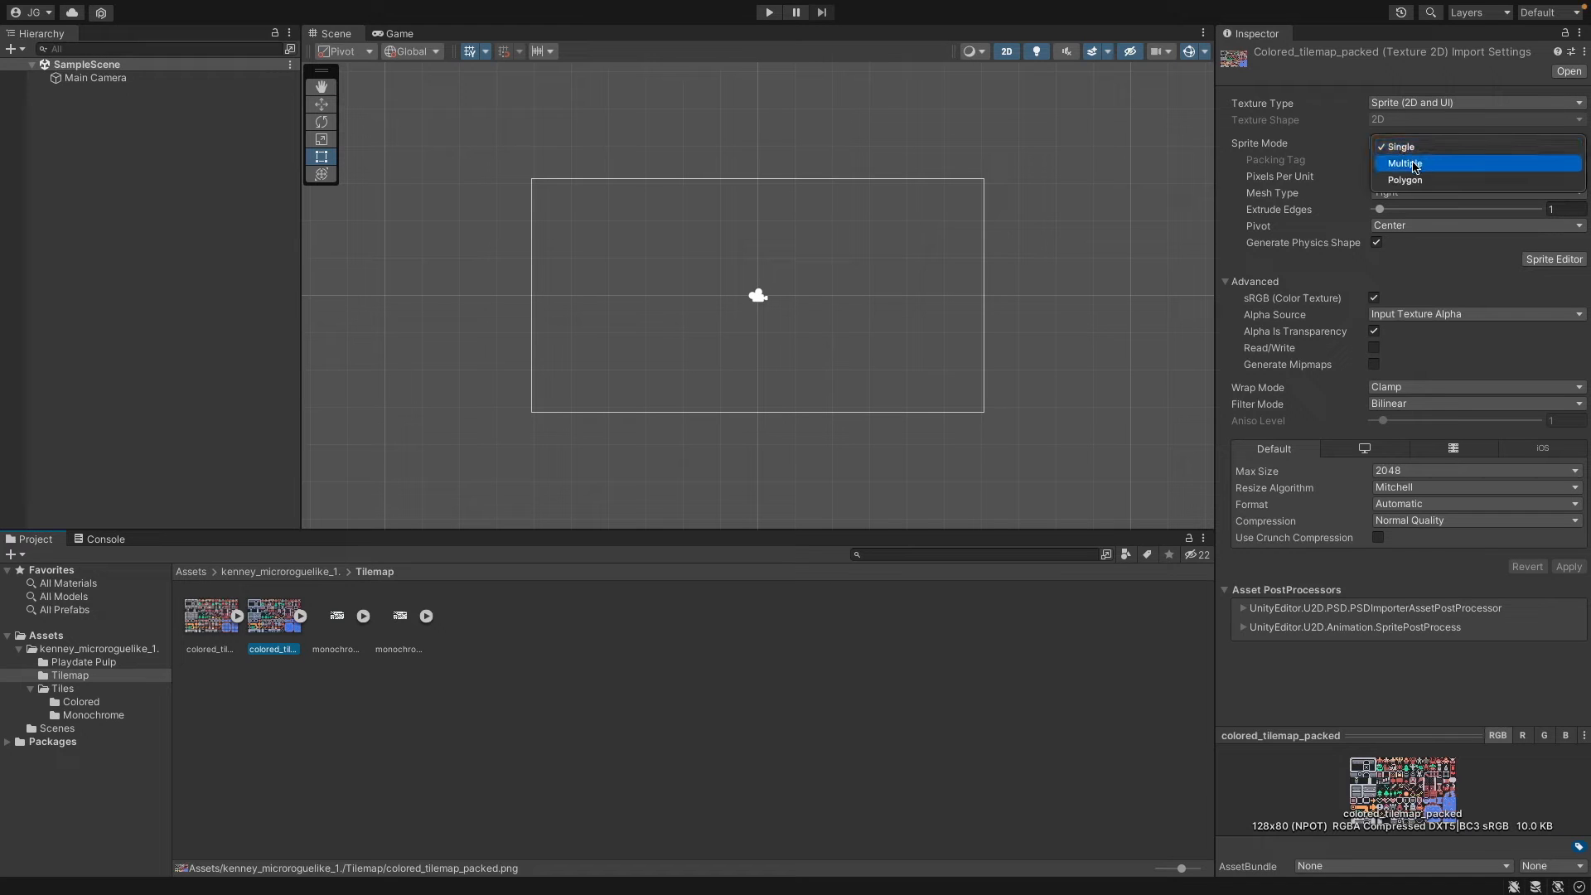
left_click(1415, 164)
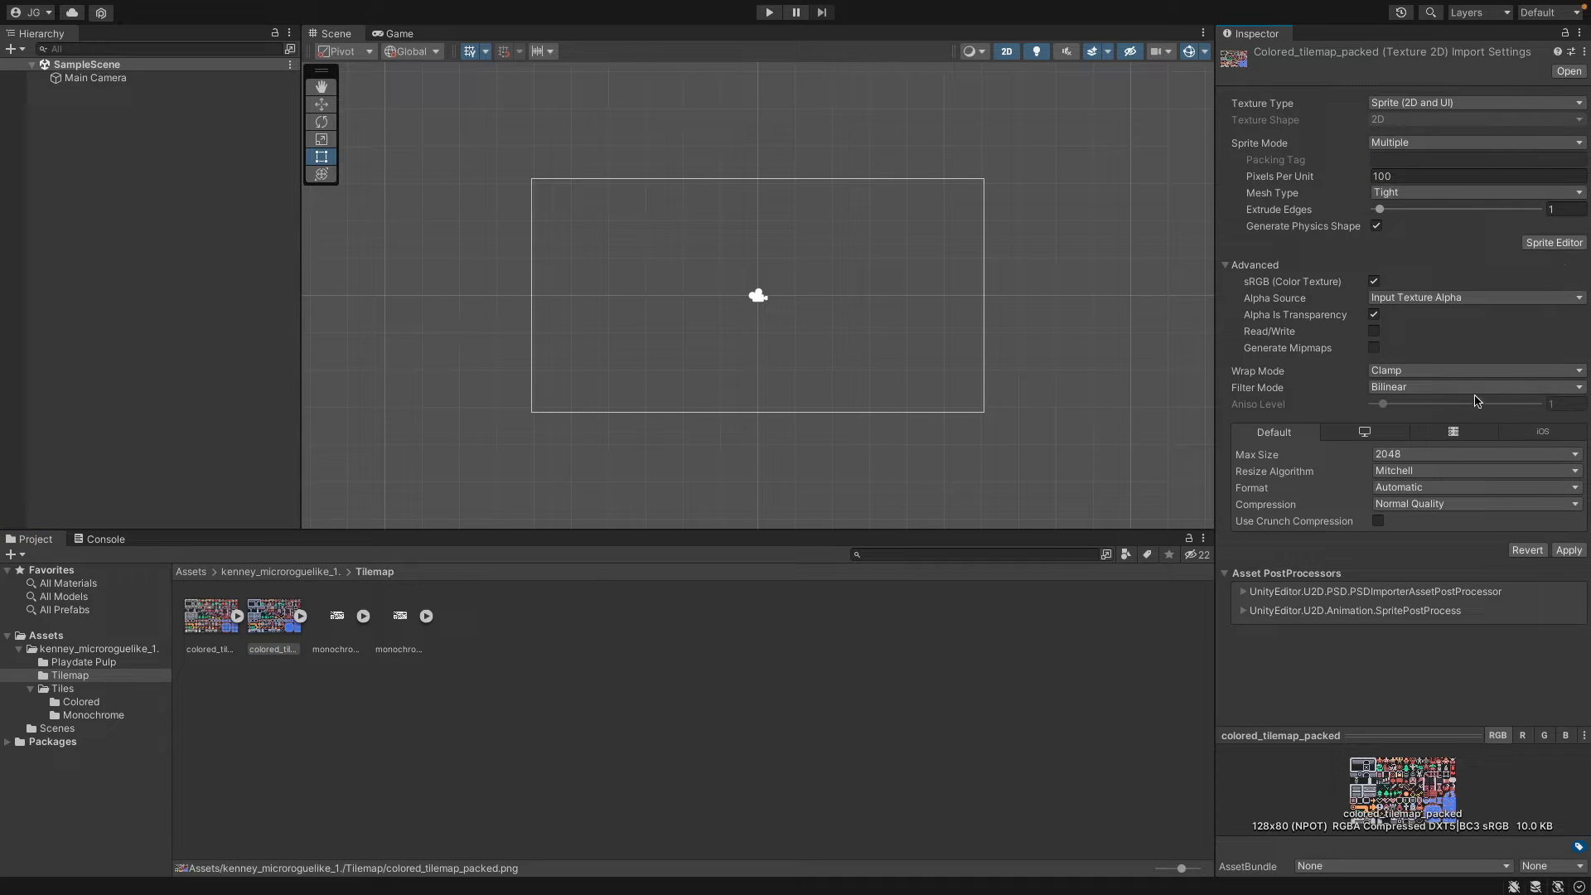
left_click(1426, 389)
left_click(1425, 375)
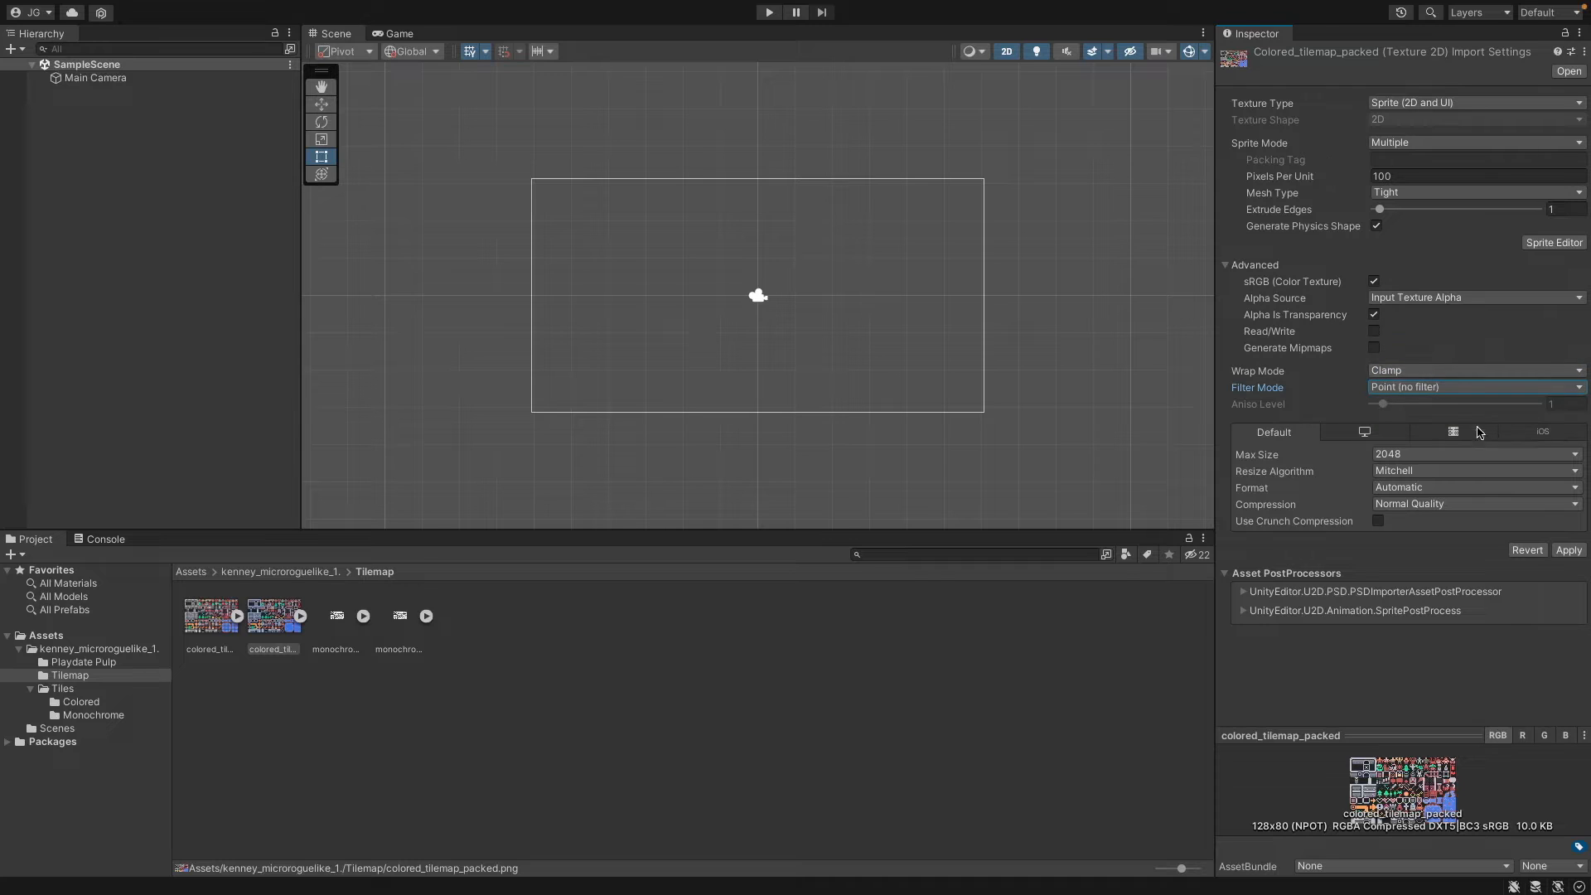
left_click(1557, 550)
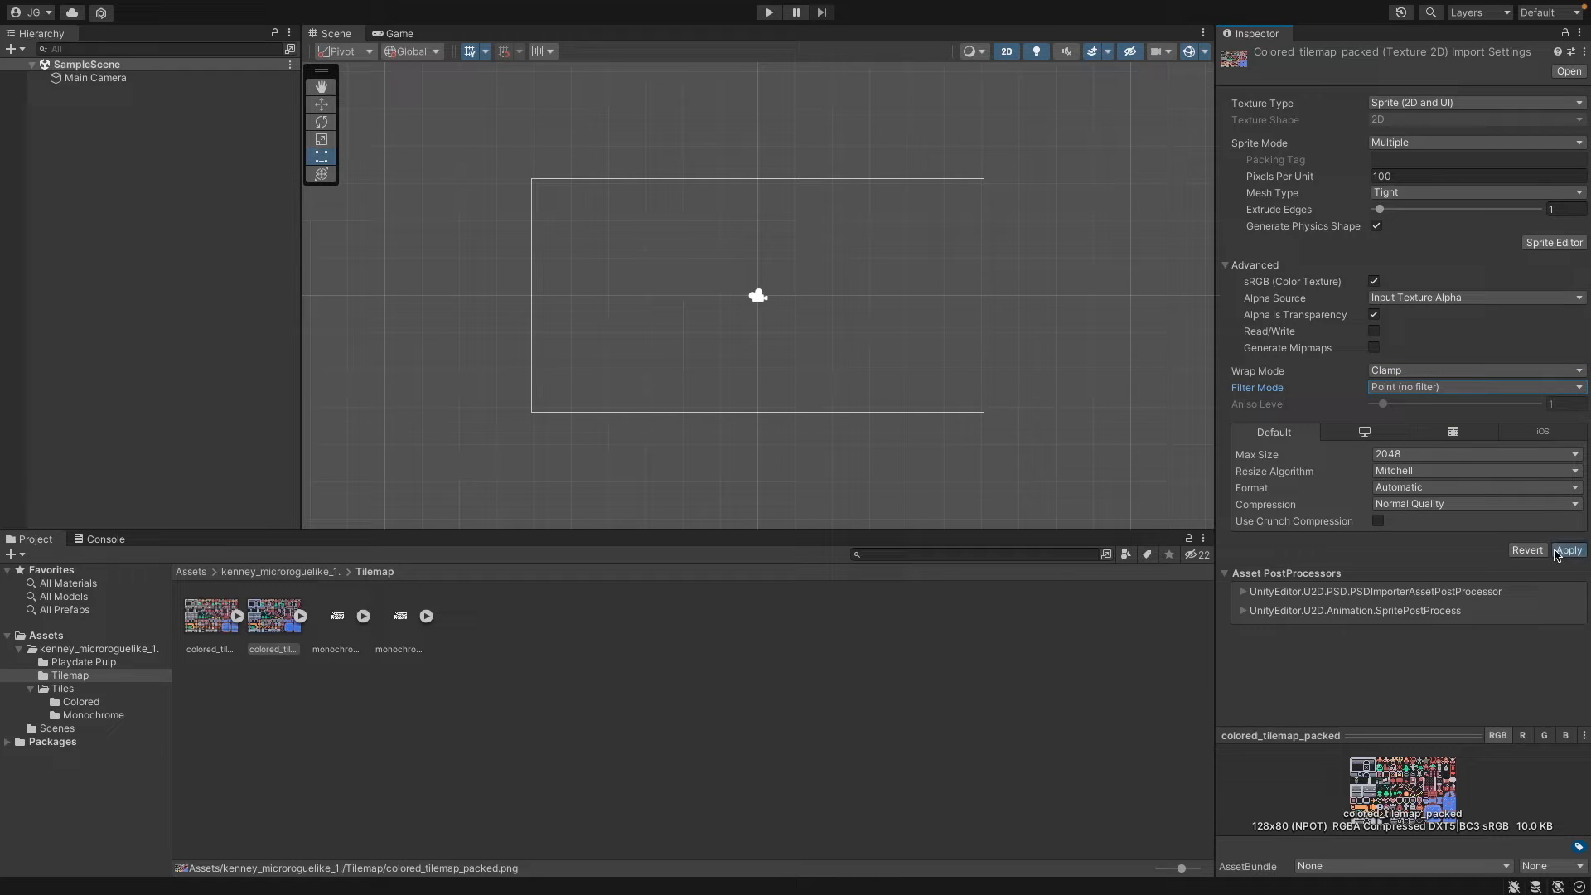
- Set the slice type for colored_tilemap_packed to Grid By Cell Size in the Sprite Editor, then close the editor
left_click(1554, 243)
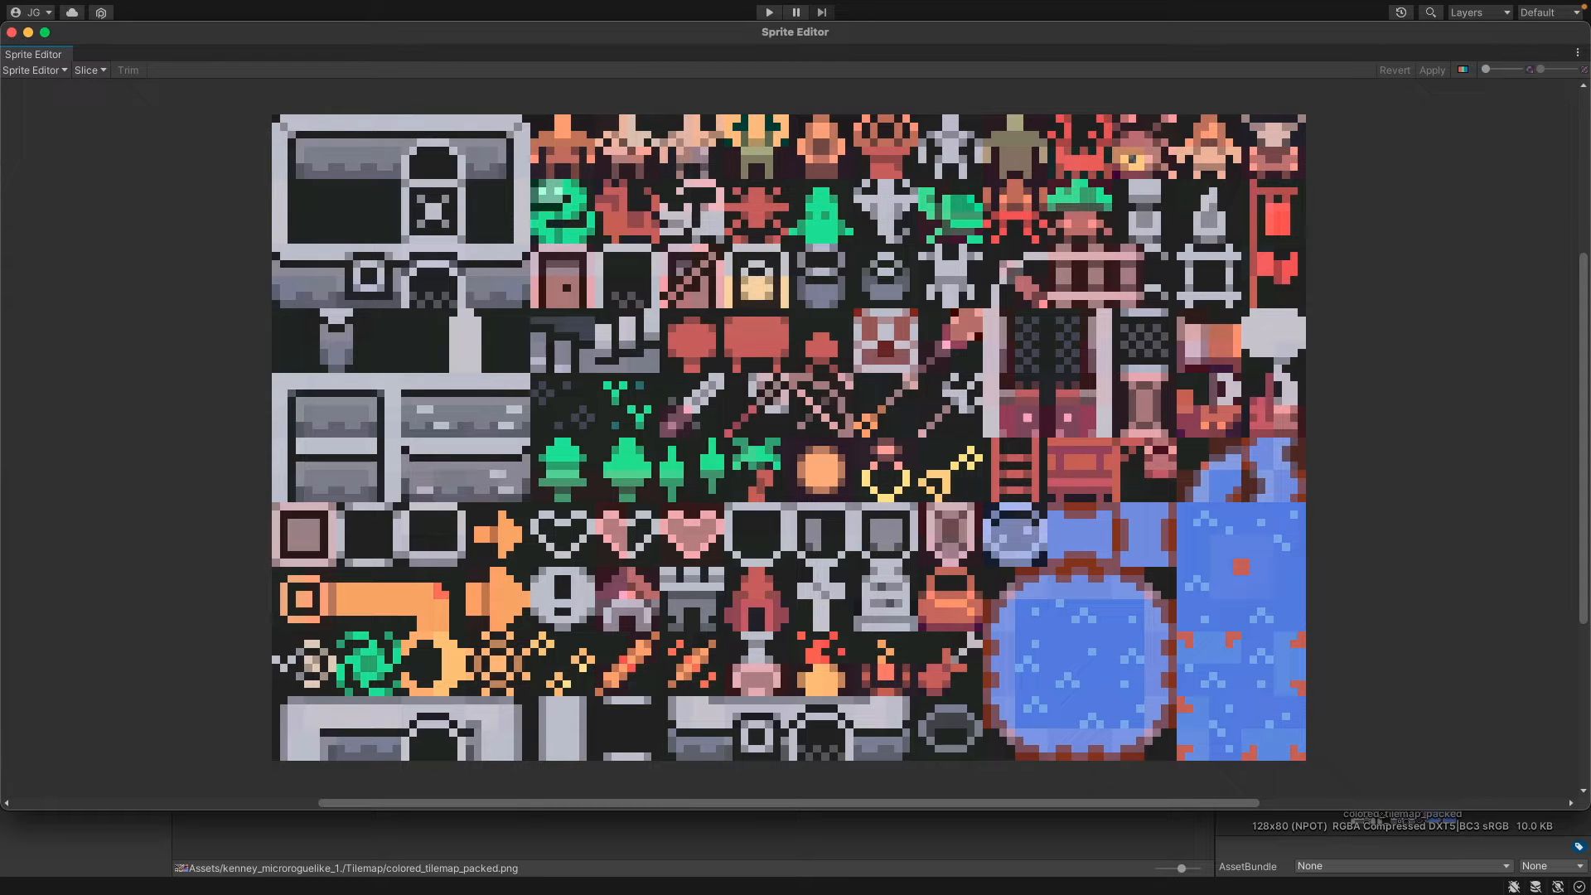
left_click(106, 69)
left_click(207, 88)
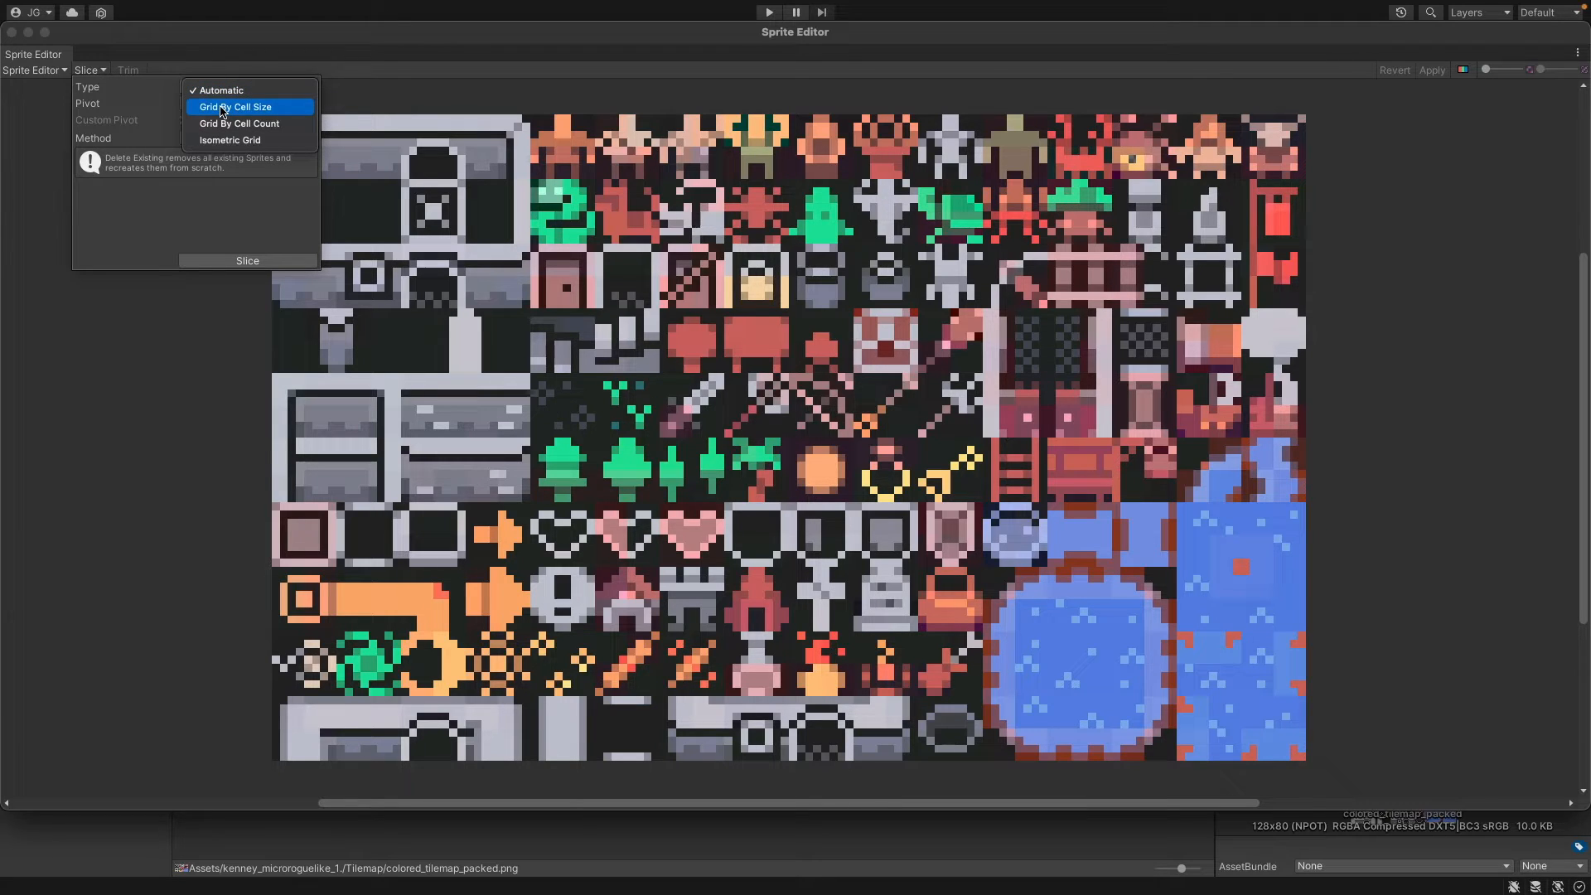
left_click(222, 109)
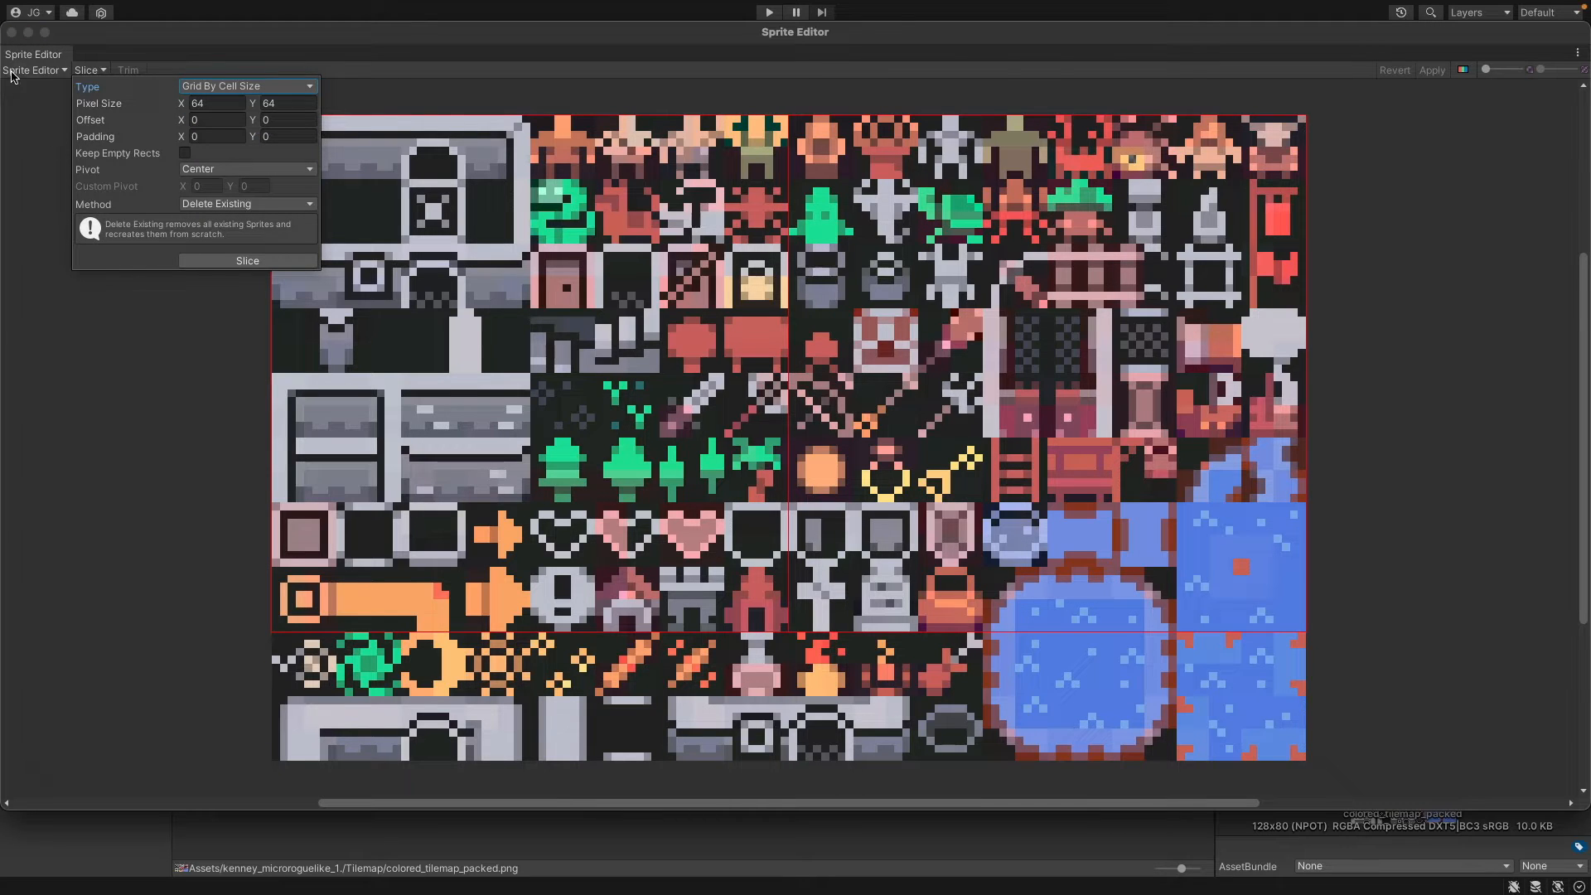
left_click(12, 33)
- Check the tile size in the Tilesheet text file of the kenney_microroguelike_1. folder
left_click(73, 637)
double_click(212, 617)
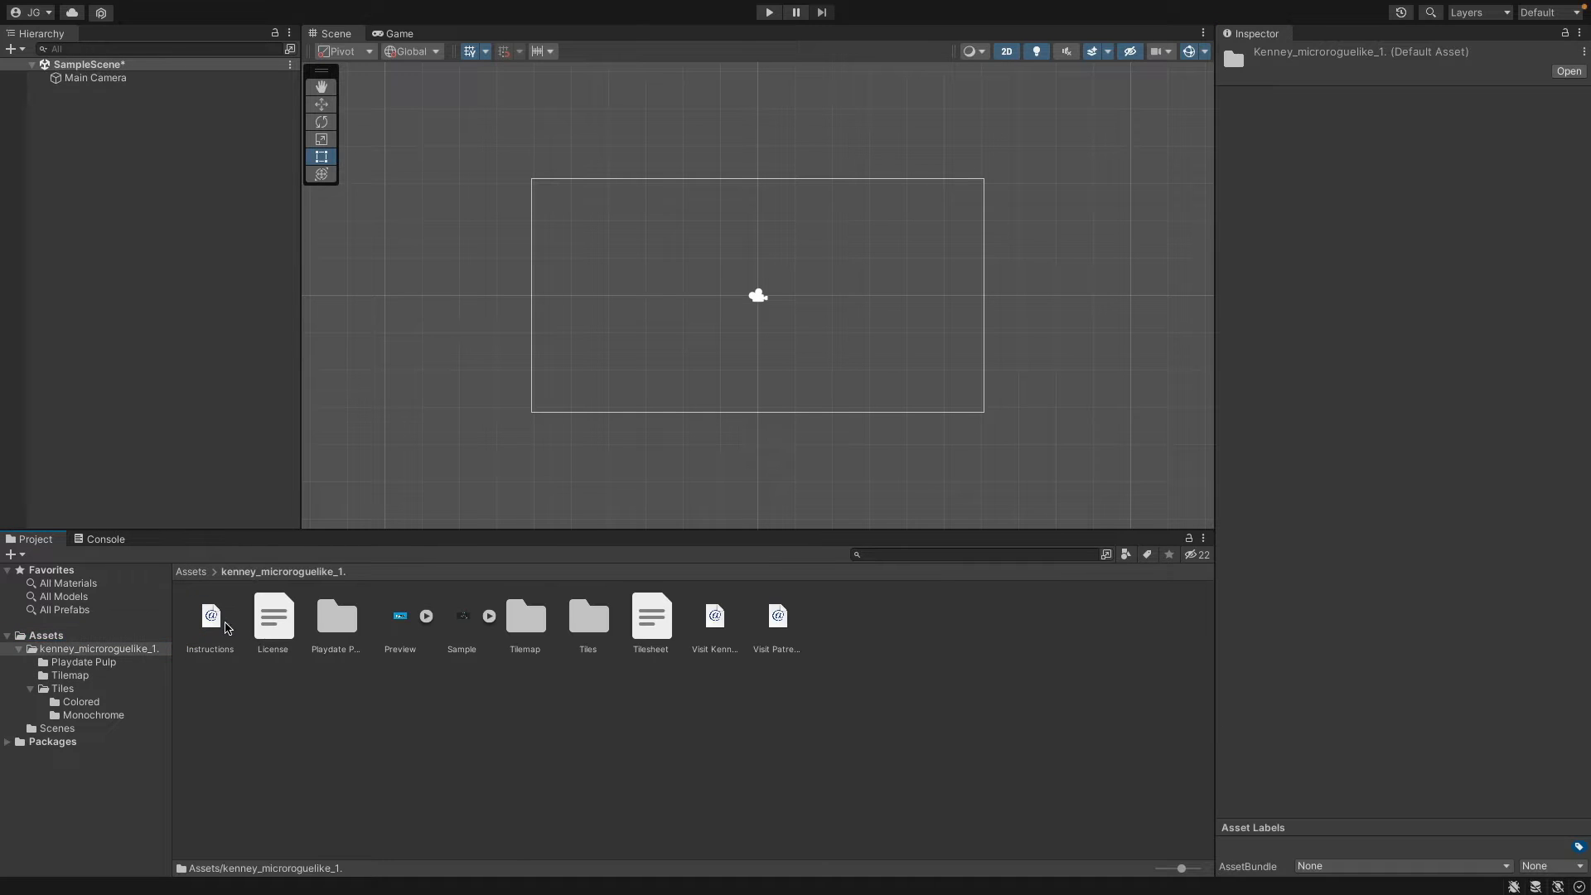
left_click(655, 617)
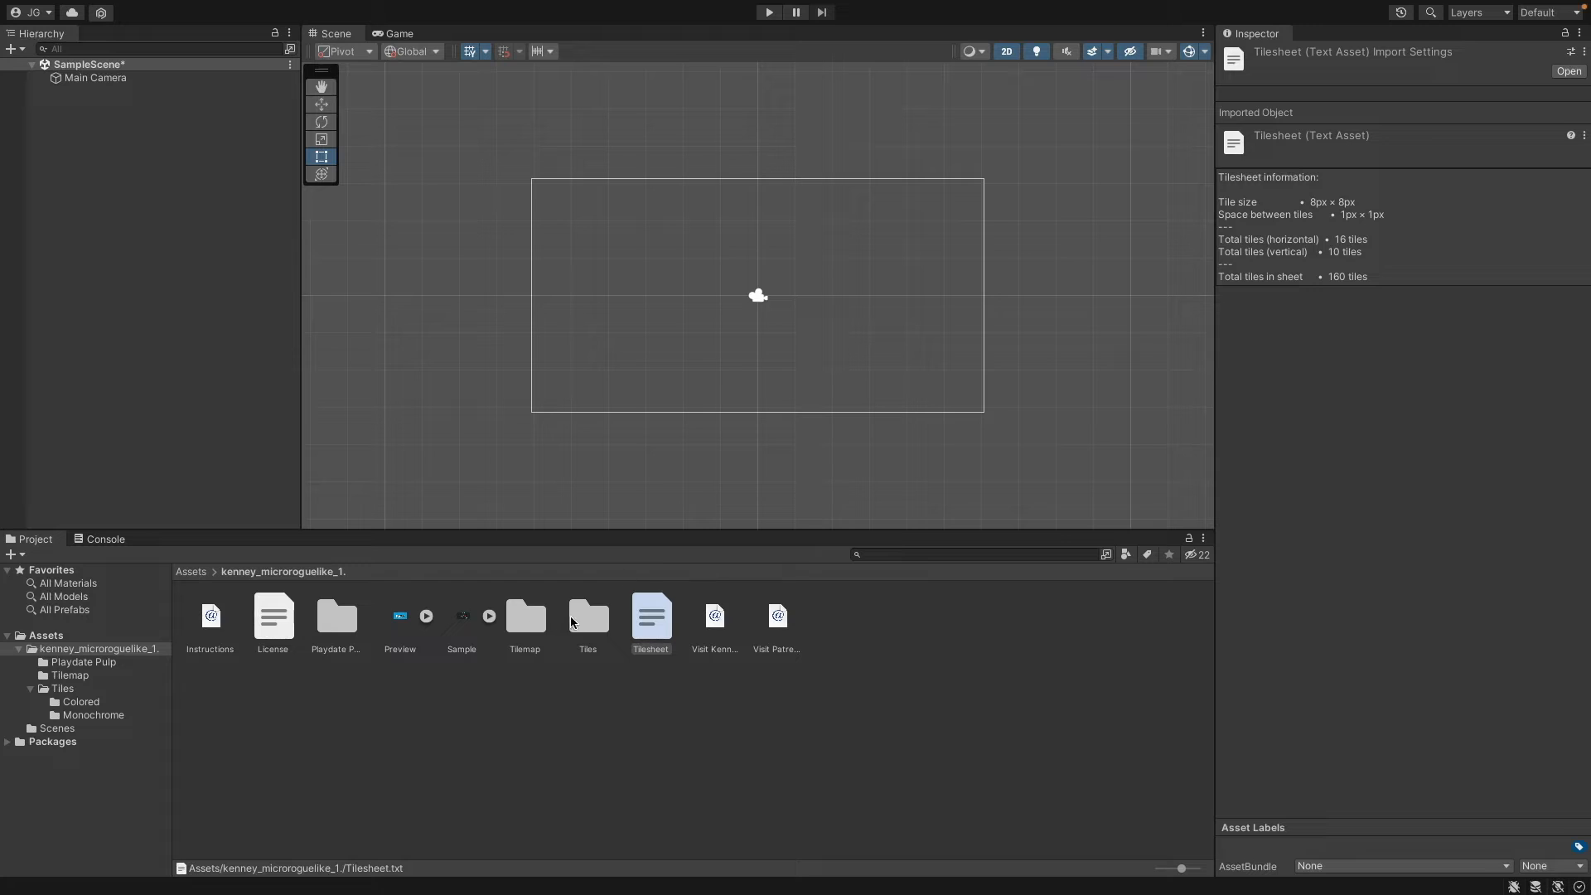
- Return to the Tilemap folder and reopen colored_tilemap_packed in the Sprite Editor
double_click(583, 620)
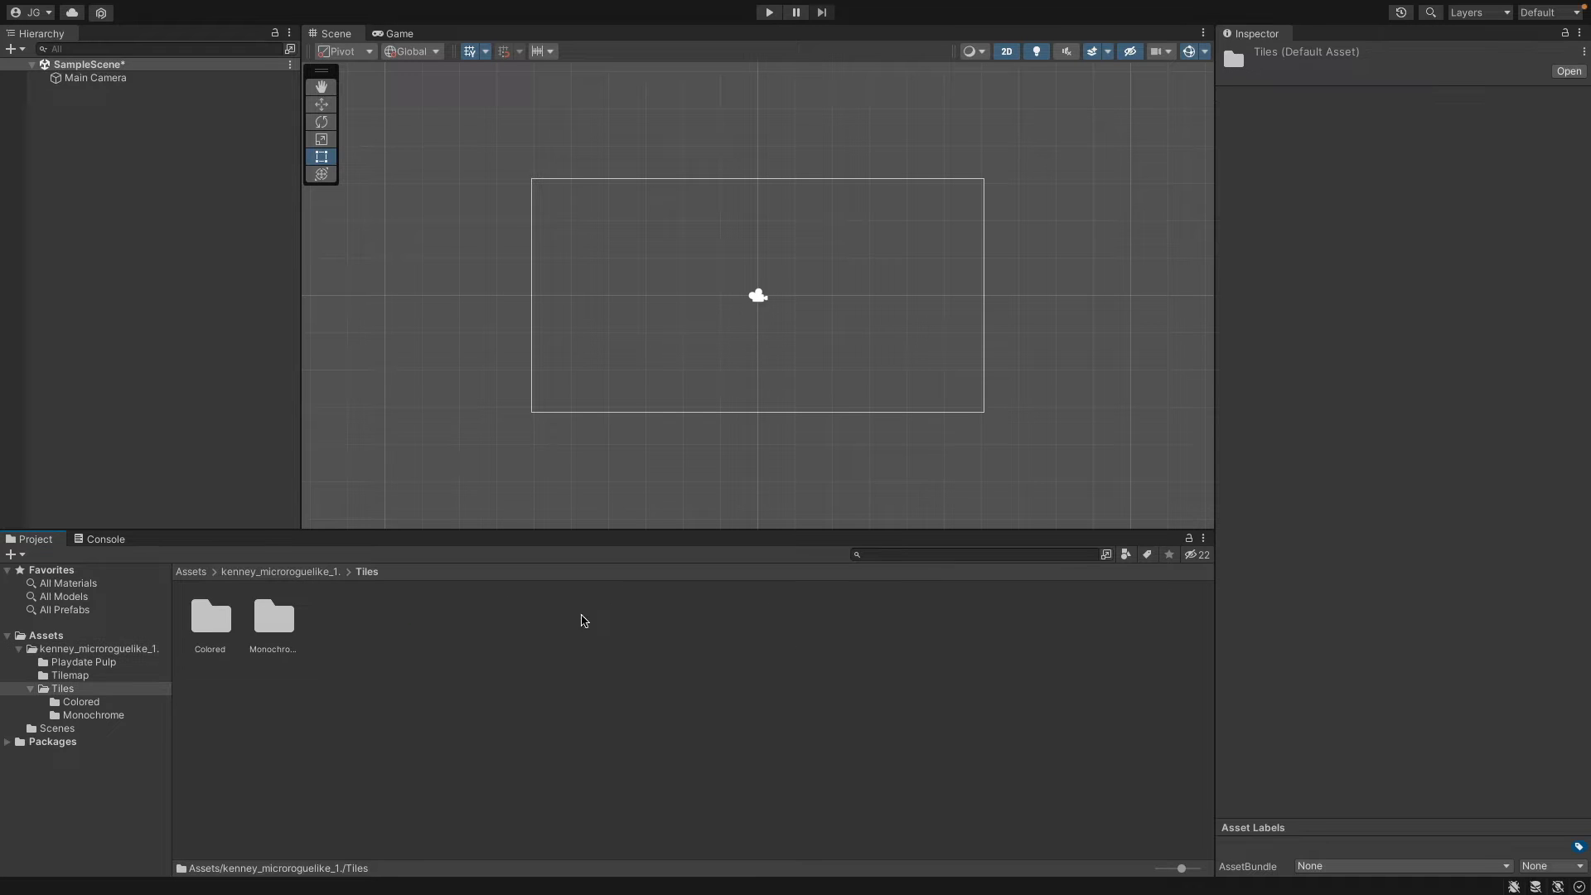
left_click(90, 668)
left_click(83, 676)
left_click(273, 618)
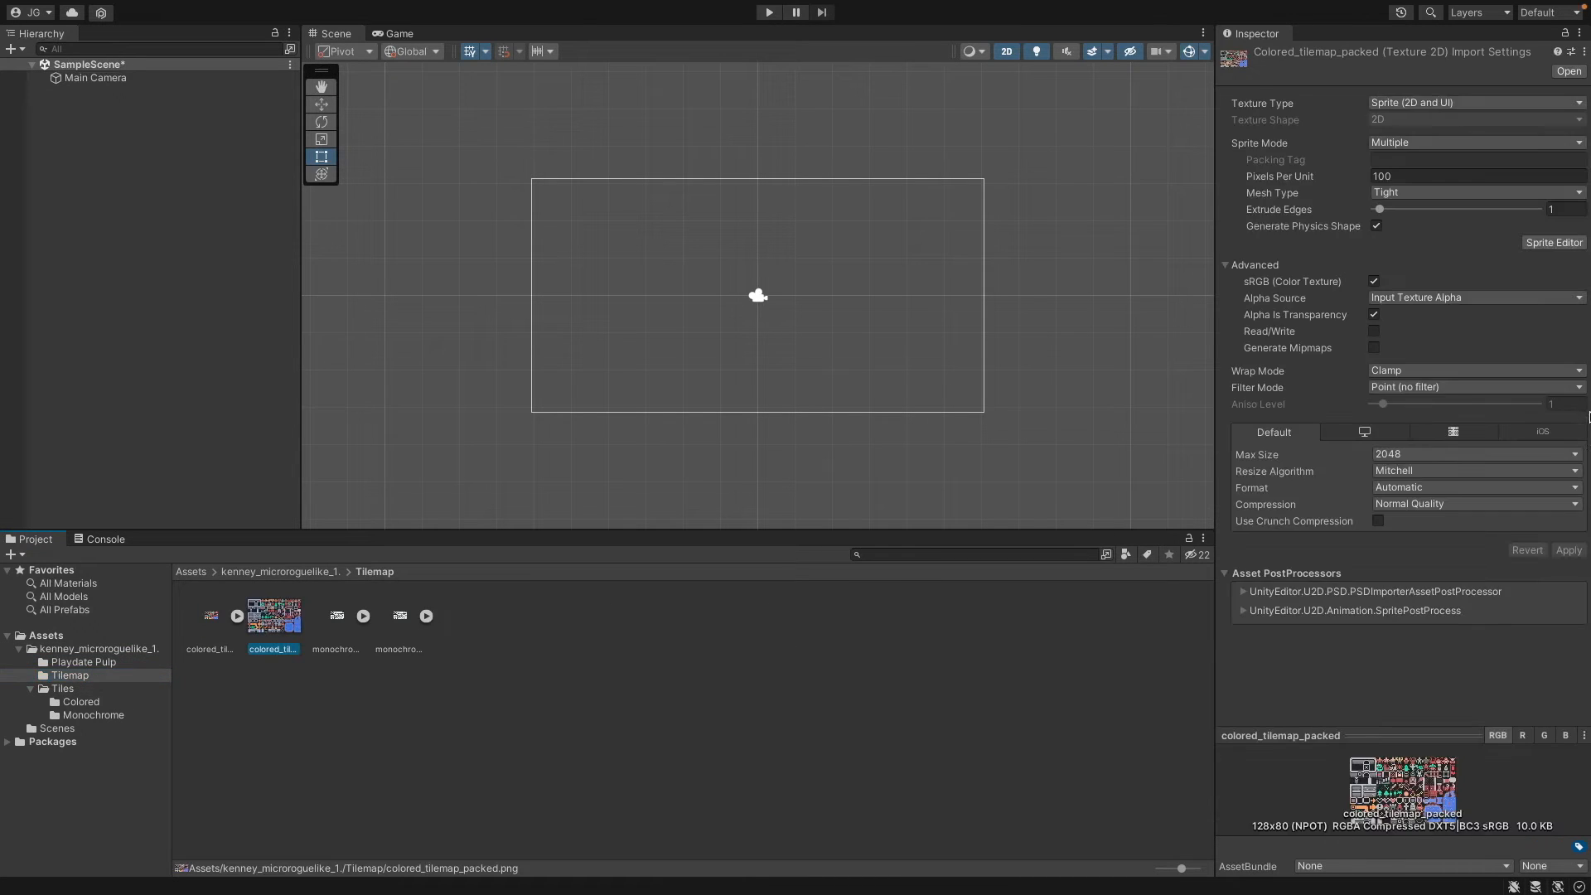
left_click(1554, 242)
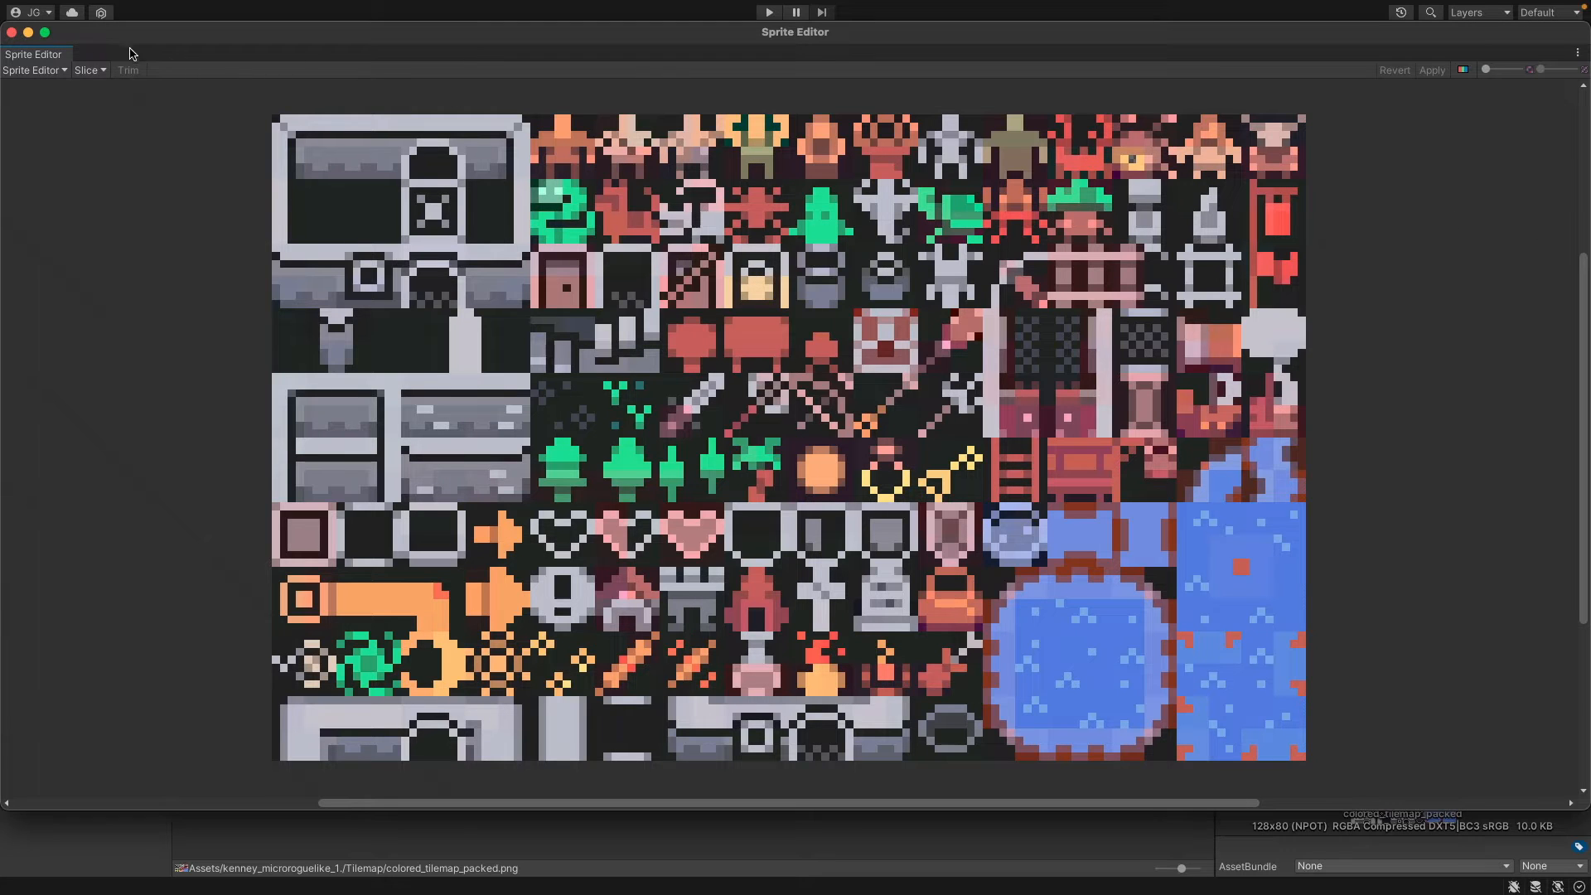
- Set the Grid By Cell Size slicing to a pixel size of 8 by 8
left_click(103, 70)
left_click(231, 105)
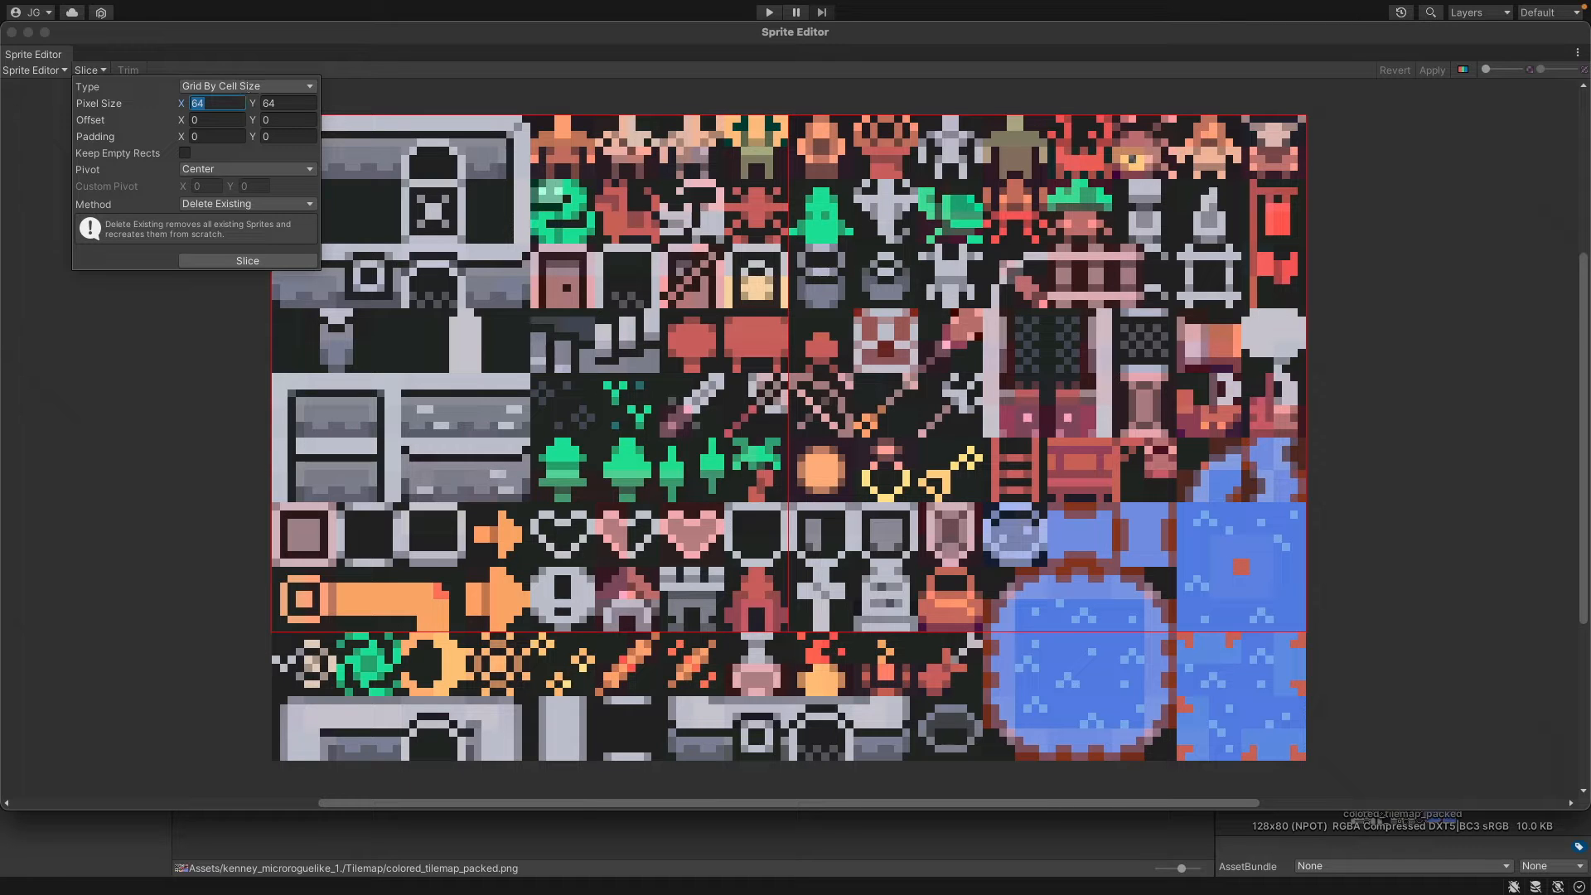
key("Escape")
left_click(90, 72)
left_click(240, 103)
type("8")
left_click(276, 102)
type("8")
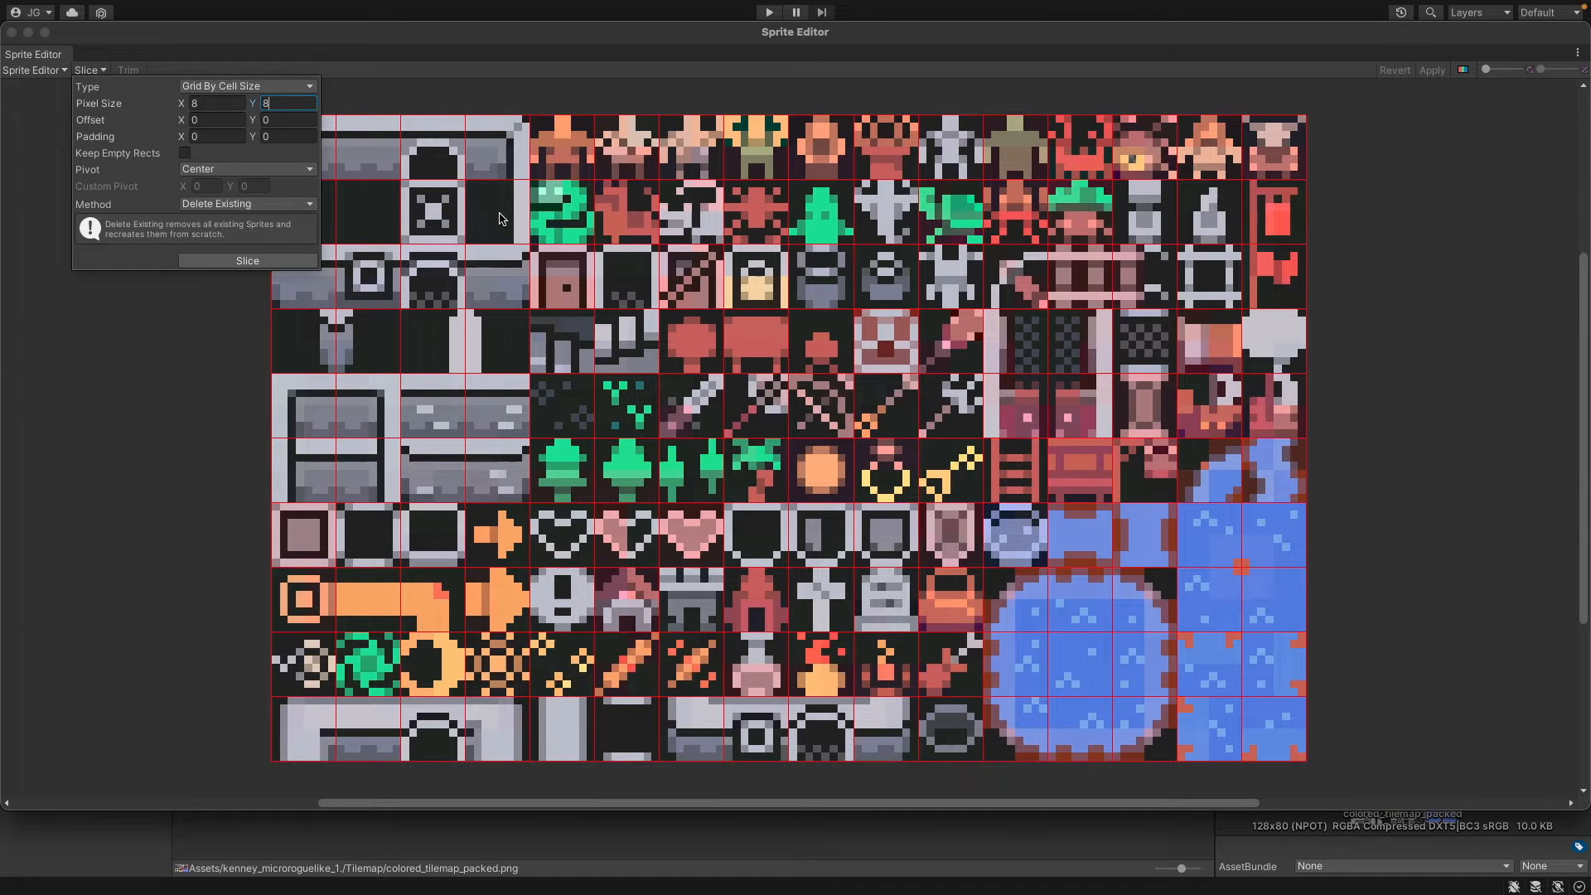
- Slice the packed tilemap into sprites, then close the Sprite Editor and save the changes
left_click(282, 261)
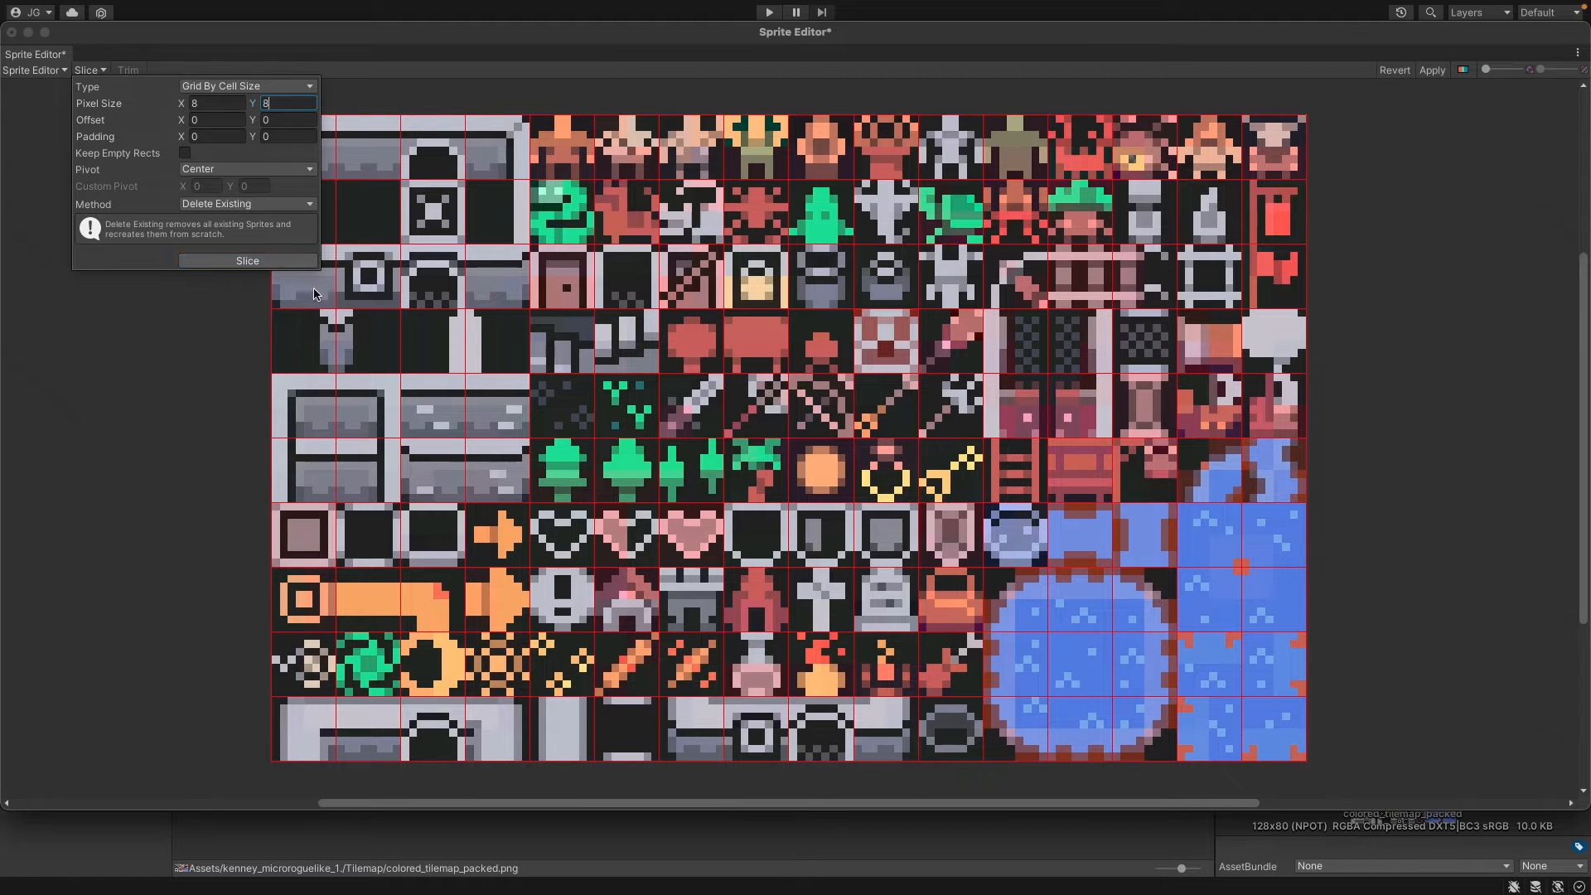
left_click(1173, 579)
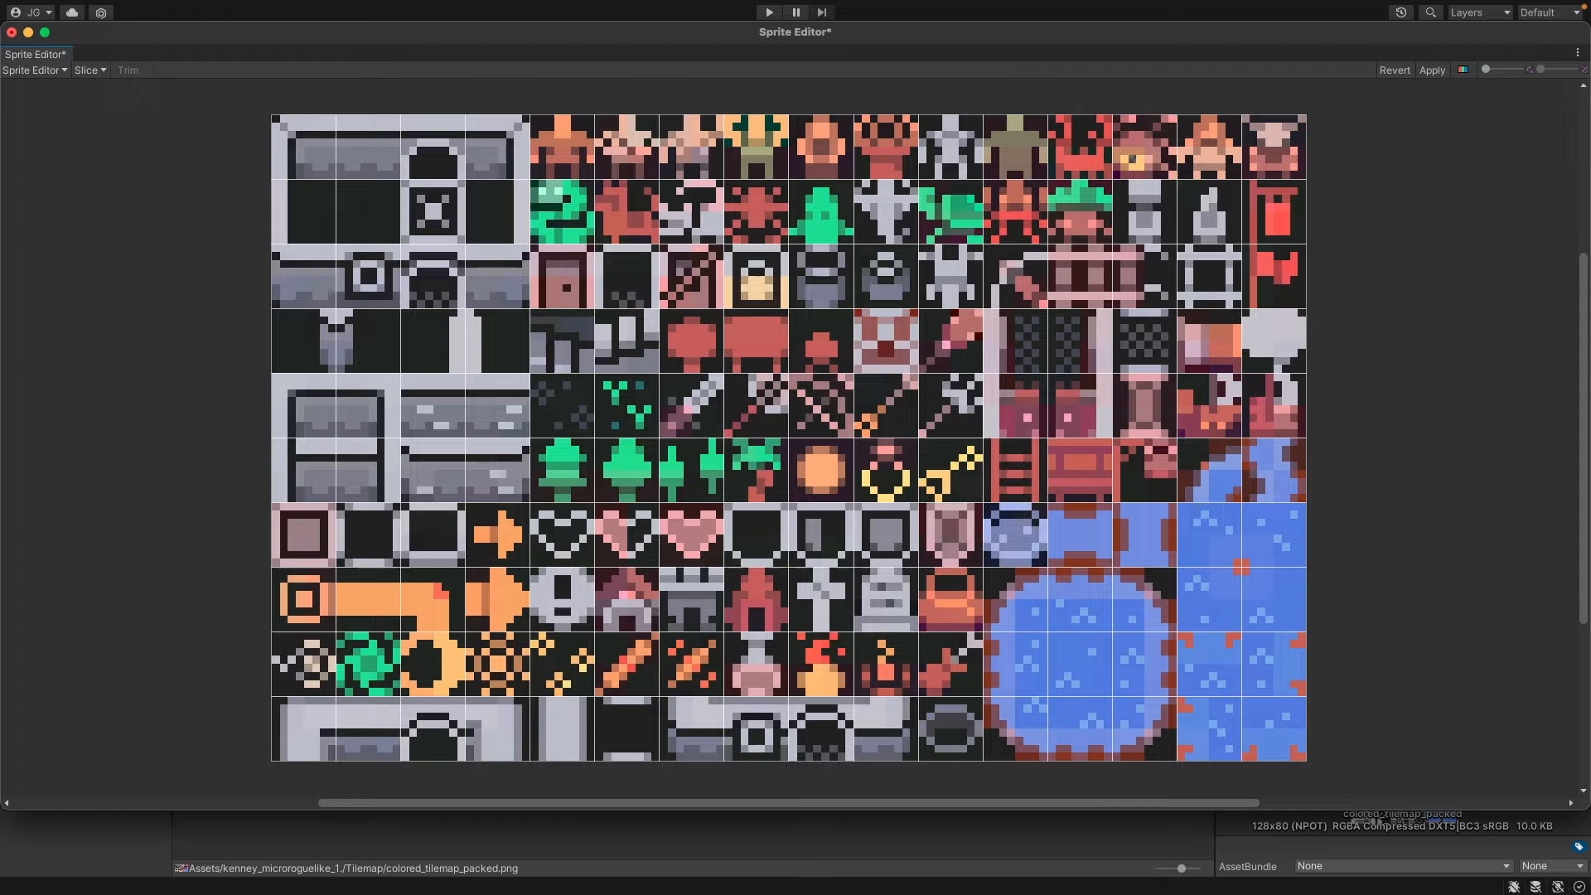
left_click(12, 32)
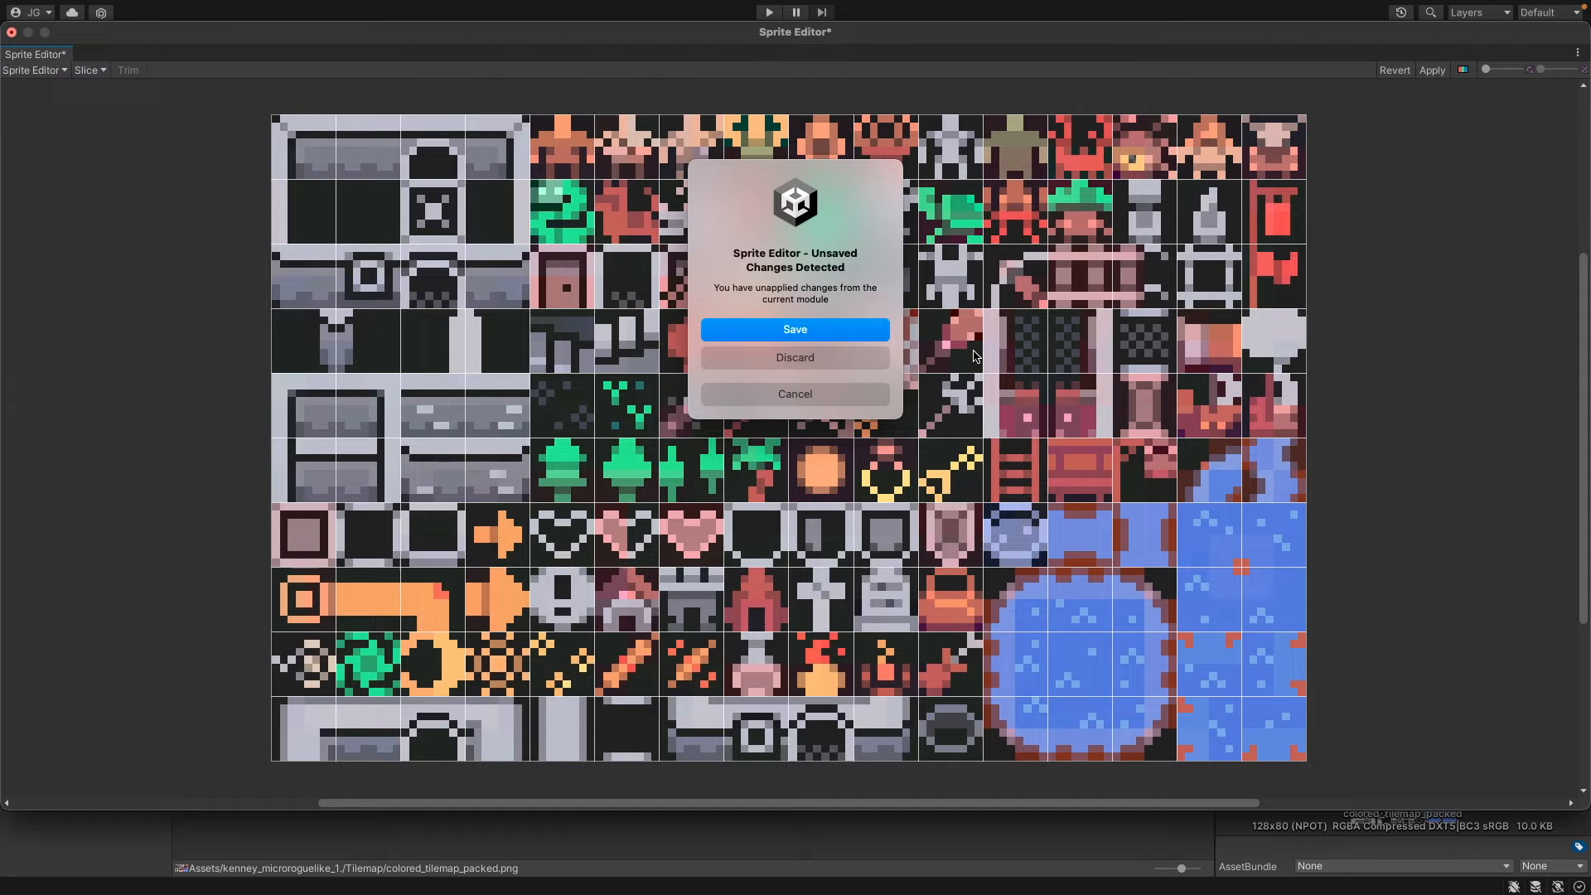
left_click(826, 329)
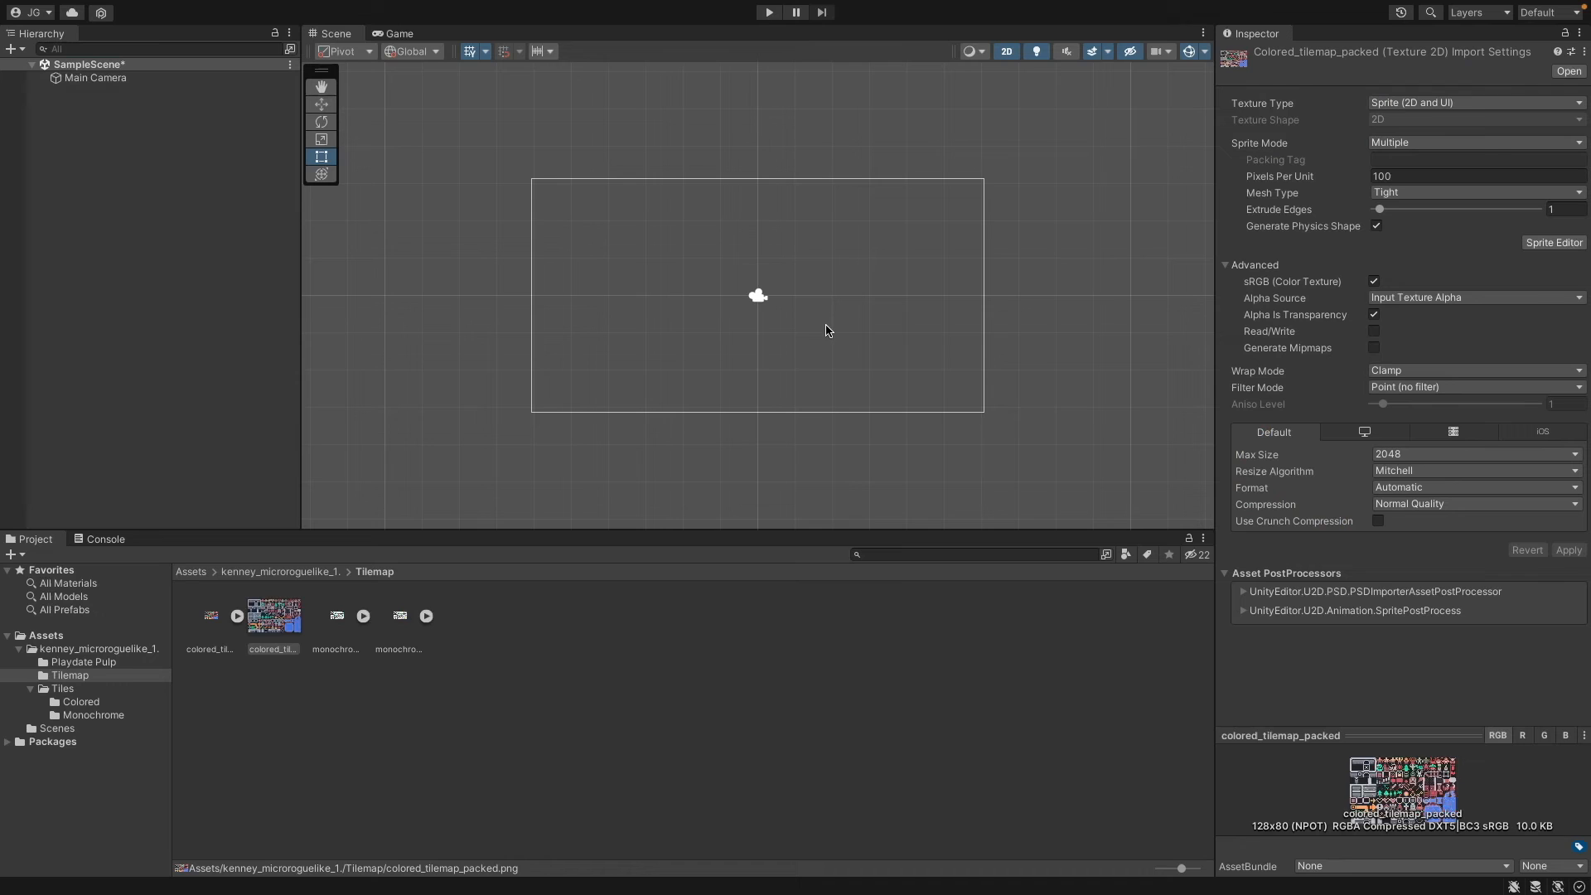
- Create a new folder named Blocks in Assets
left_click(84, 631)
right_click(434, 742)
mouse_move(508, 430)
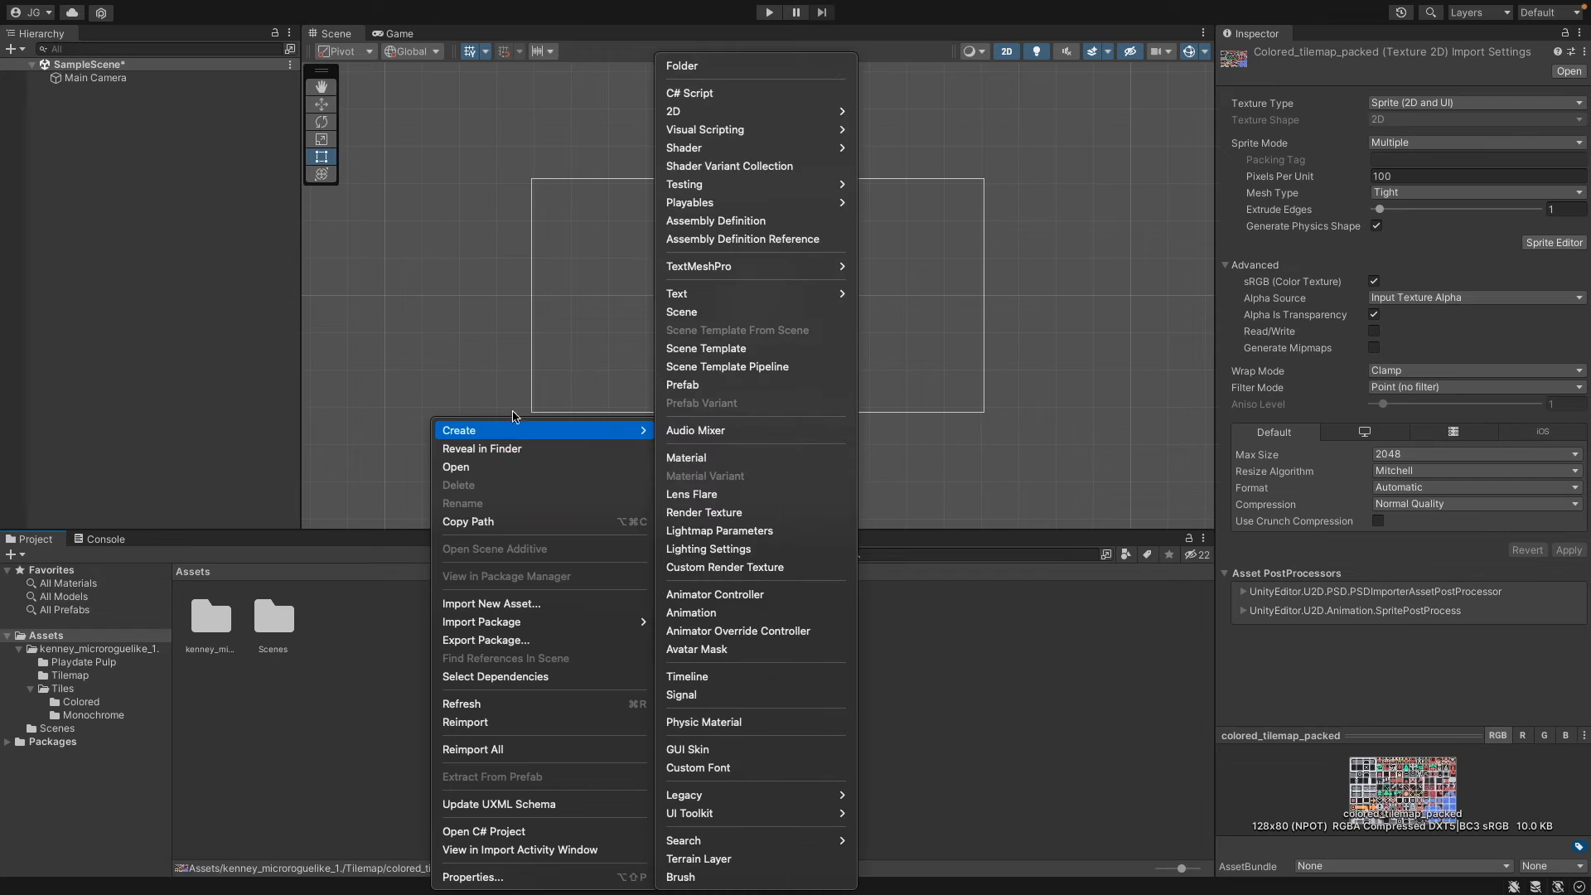
left_click(707, 72)
type("Blocks")
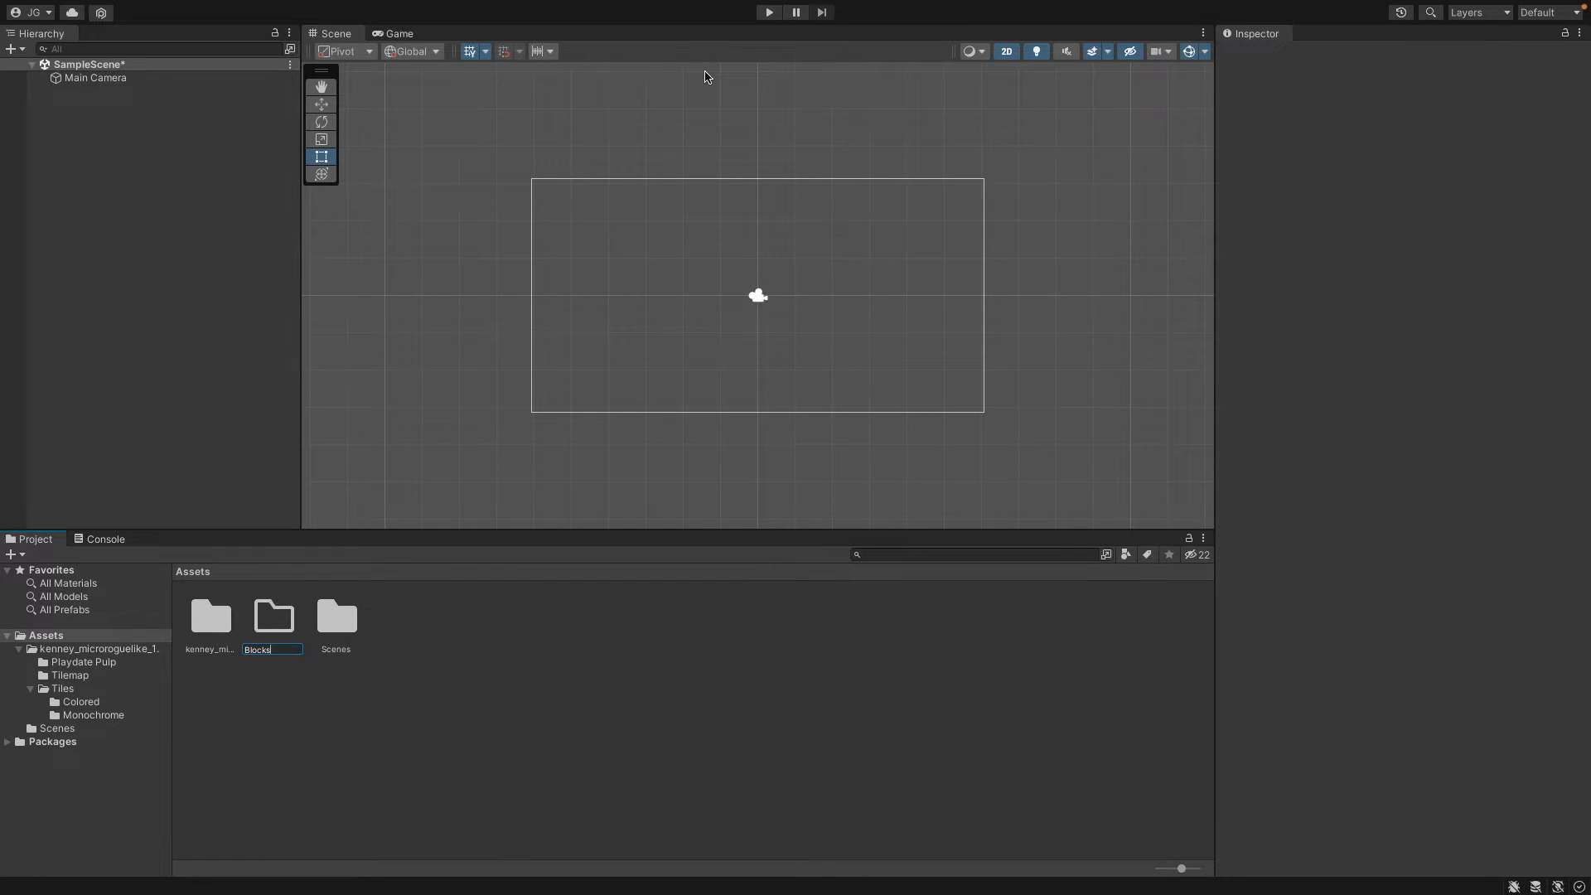
key("Return")
- Add a rectangular 2D Tilemap to SampleScene
right_click(179, 144)
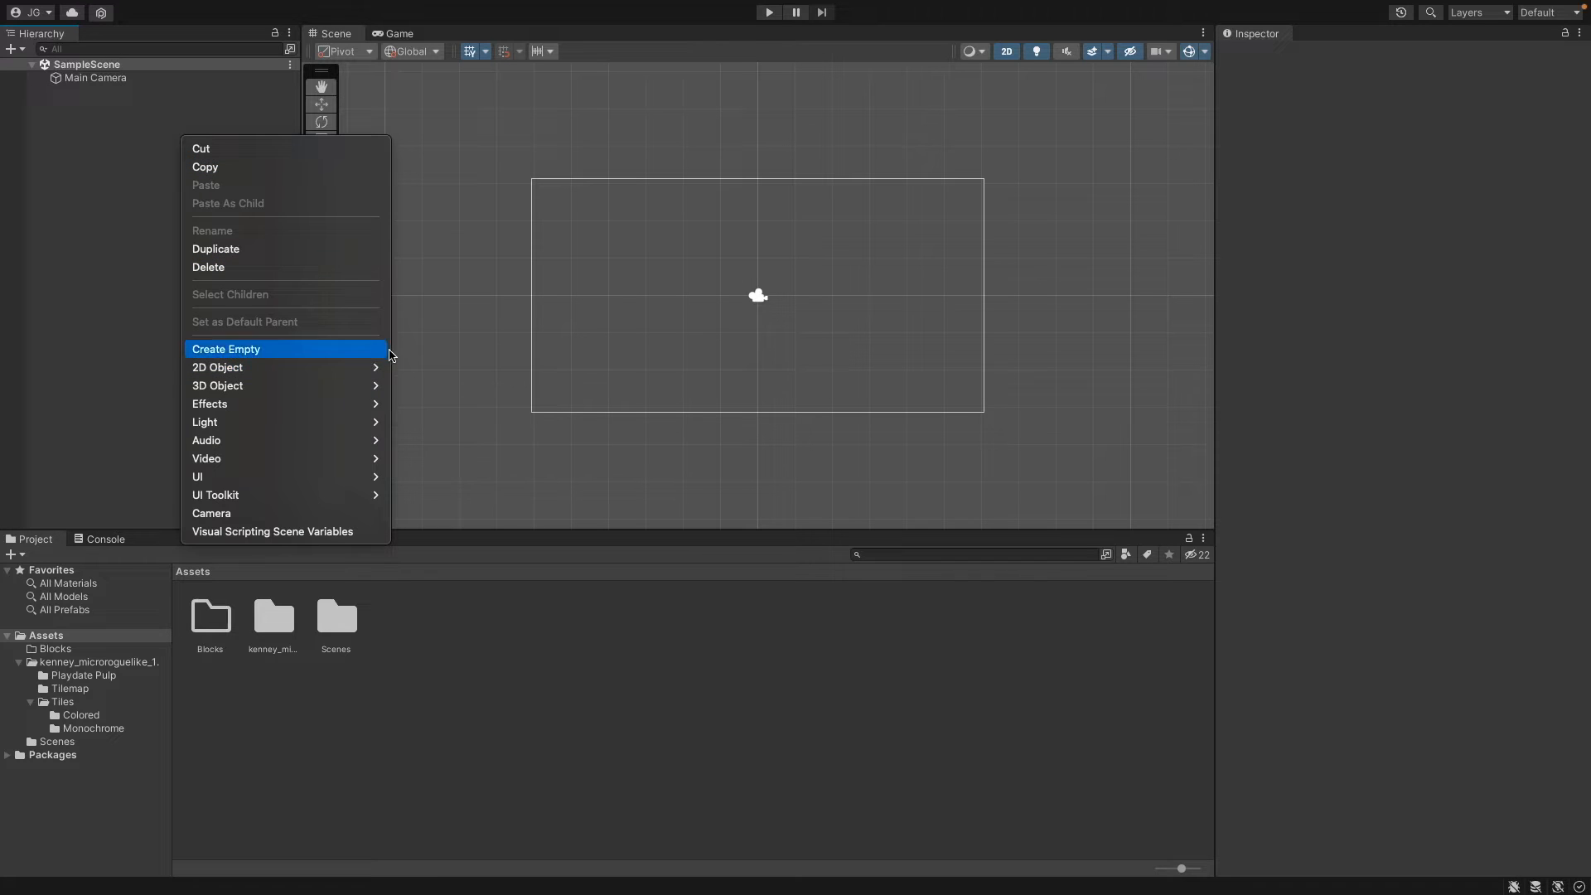
mouse_move(309, 366)
mouse_move(480, 406)
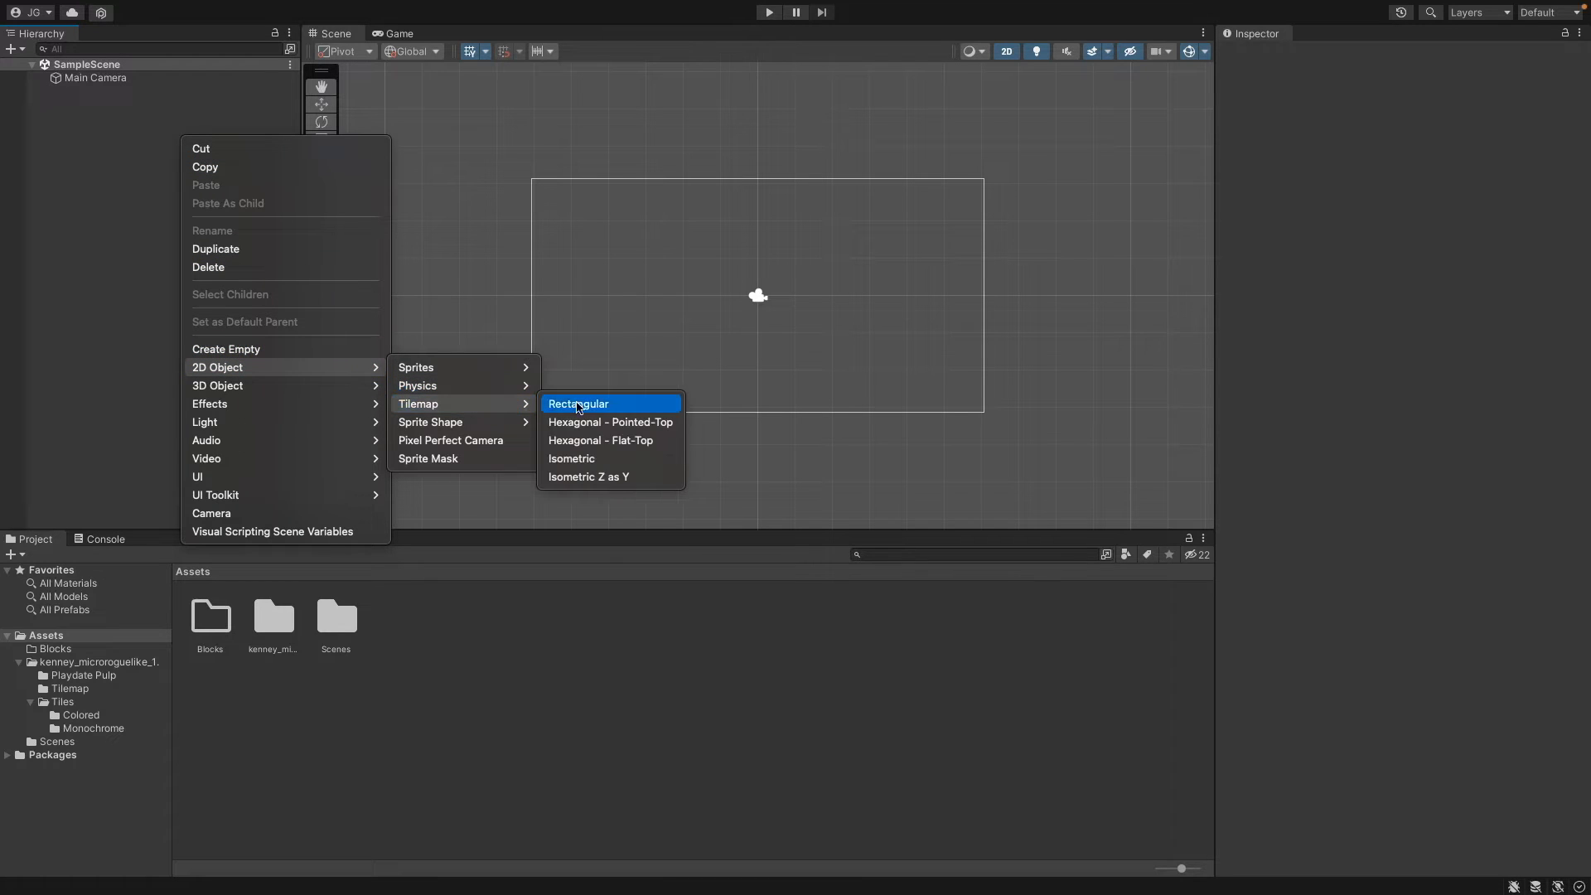
left_click(598, 406)
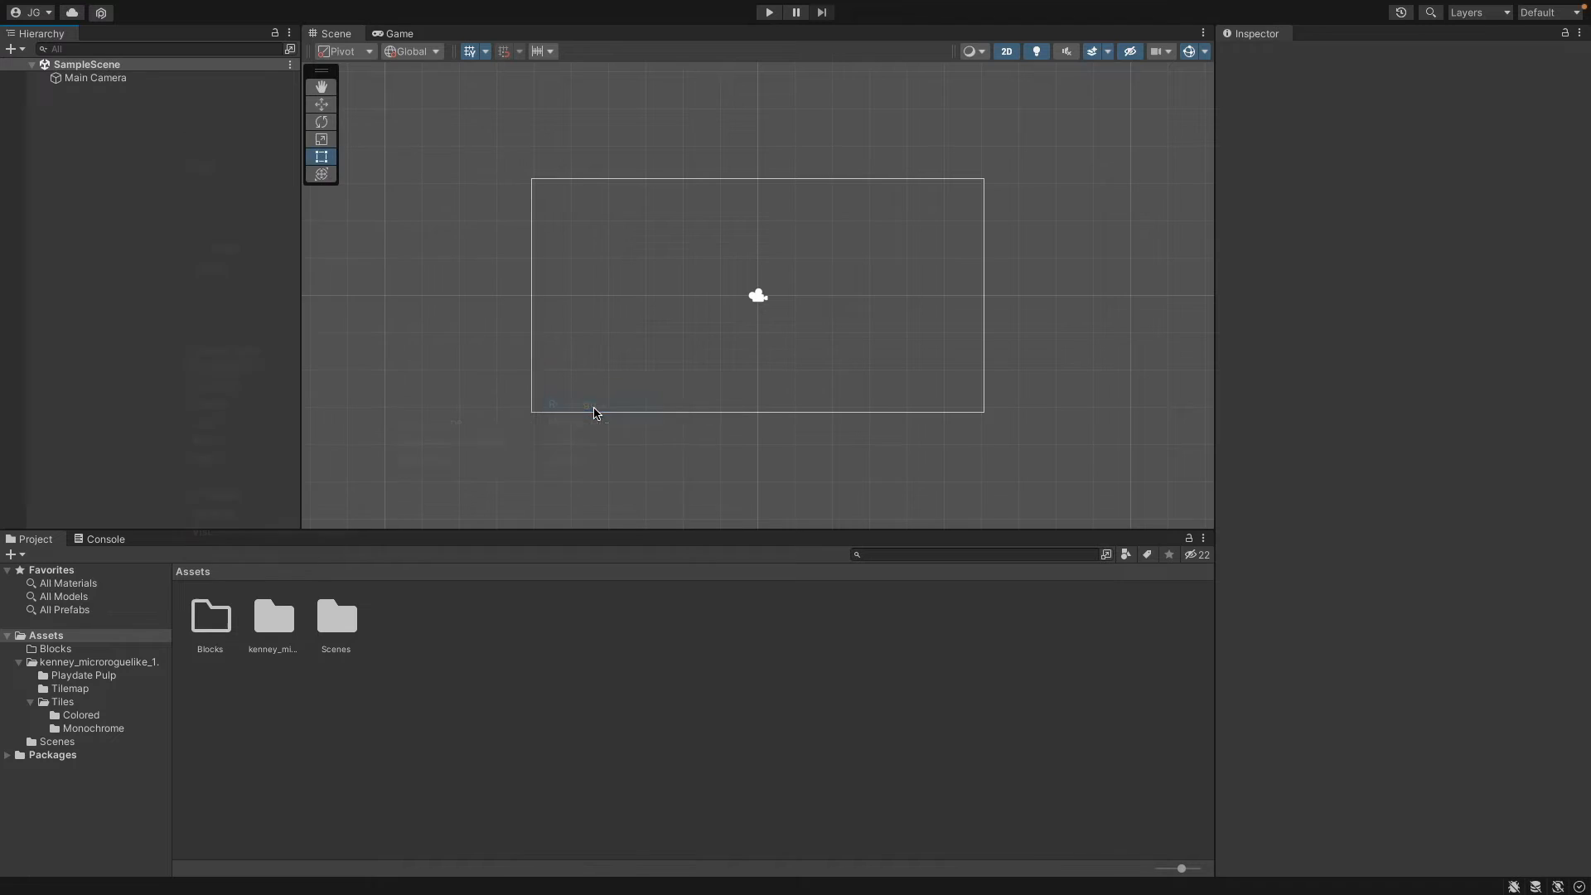
left_click(156, 256)
- Select the Tilemap under Grid and examine its cell grid around the camera frame in the scene
left_click(105, 94)
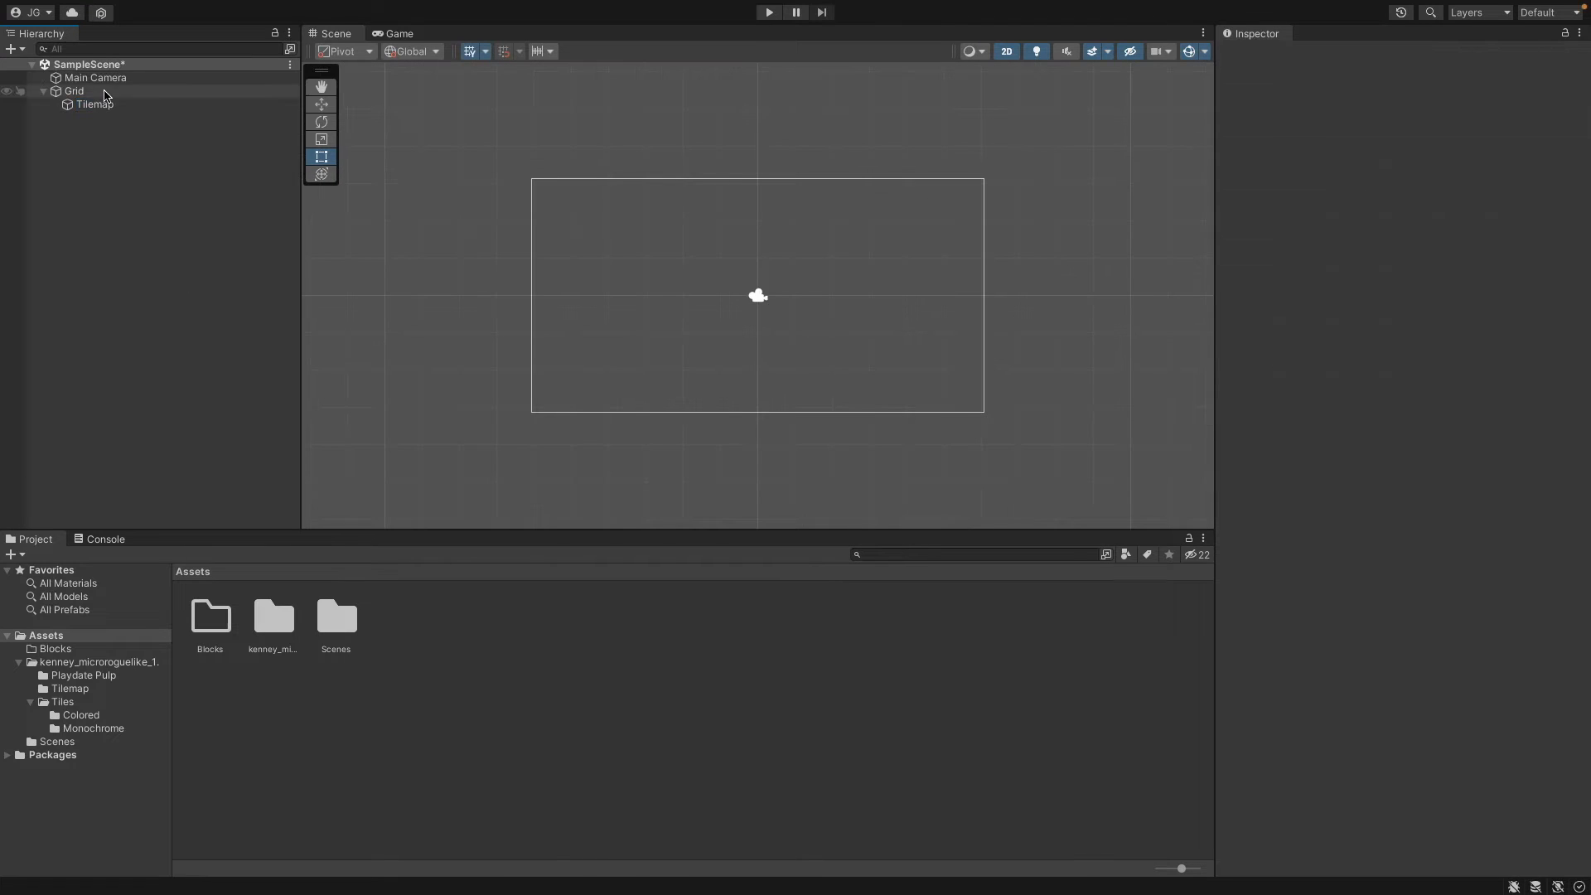
left_click(115, 102)
scroll(616, 184, "up", 1)
scroll(618, 185, "up", 3)
scroll(693, 260, "down", 1)
middle_click_drag(693, 260, 625, 135)
scroll(625, 135, "down", 3)
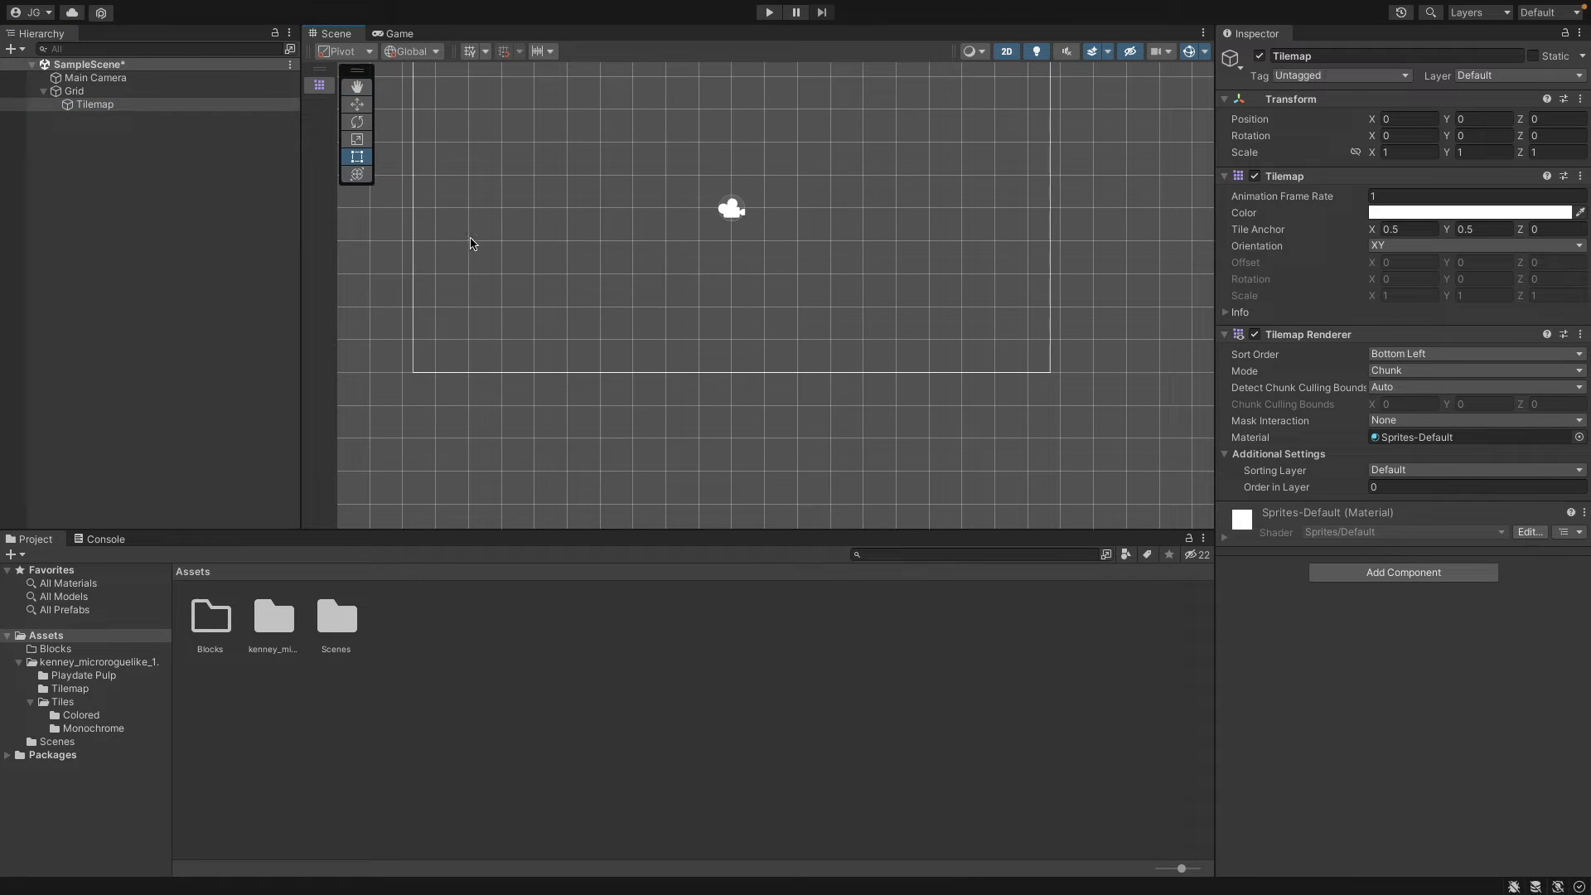
left_click(146, 202)
left_click(108, 91)
left_click(114, 102)
left_click(196, 104)
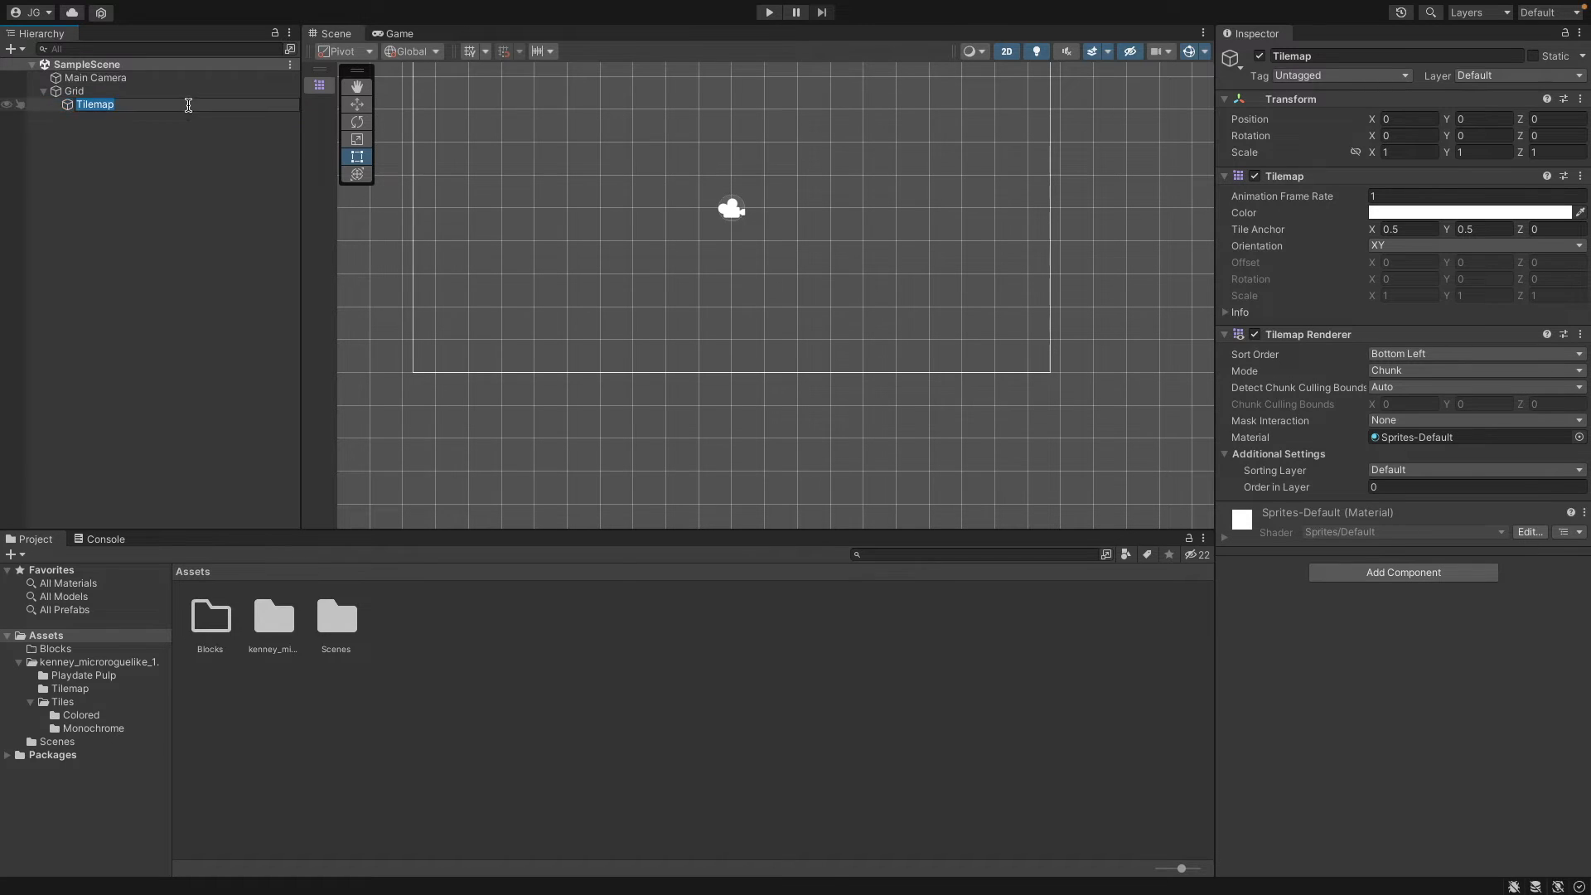
left_click(116, 154)
left_click(107, 96)
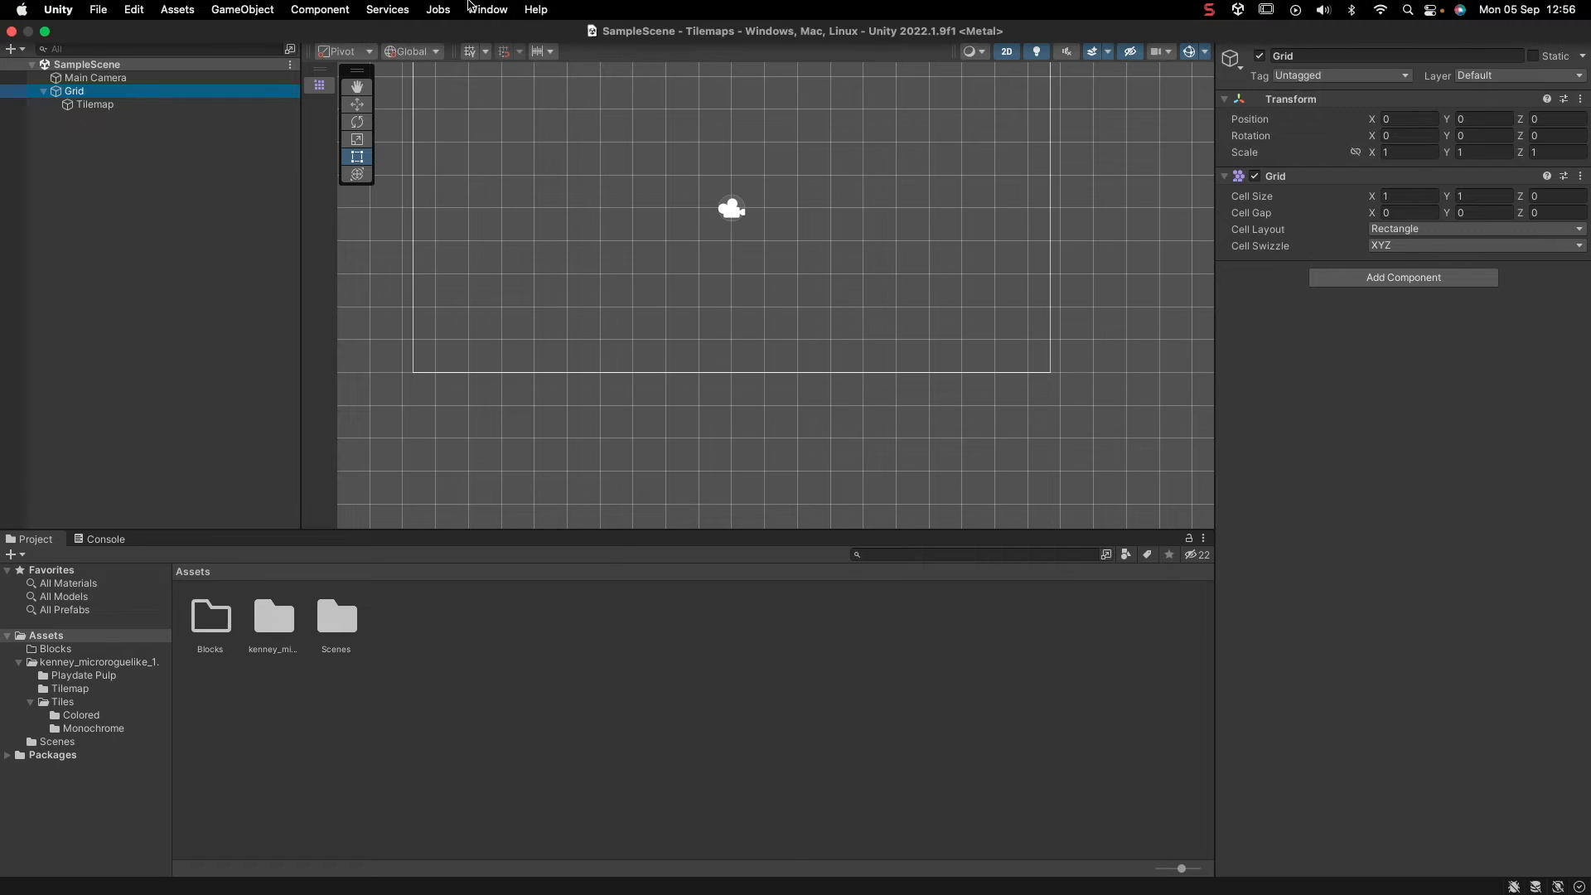
- Open the 2D Tile Palette window and dock it above the Project window
left_click(477, 8)
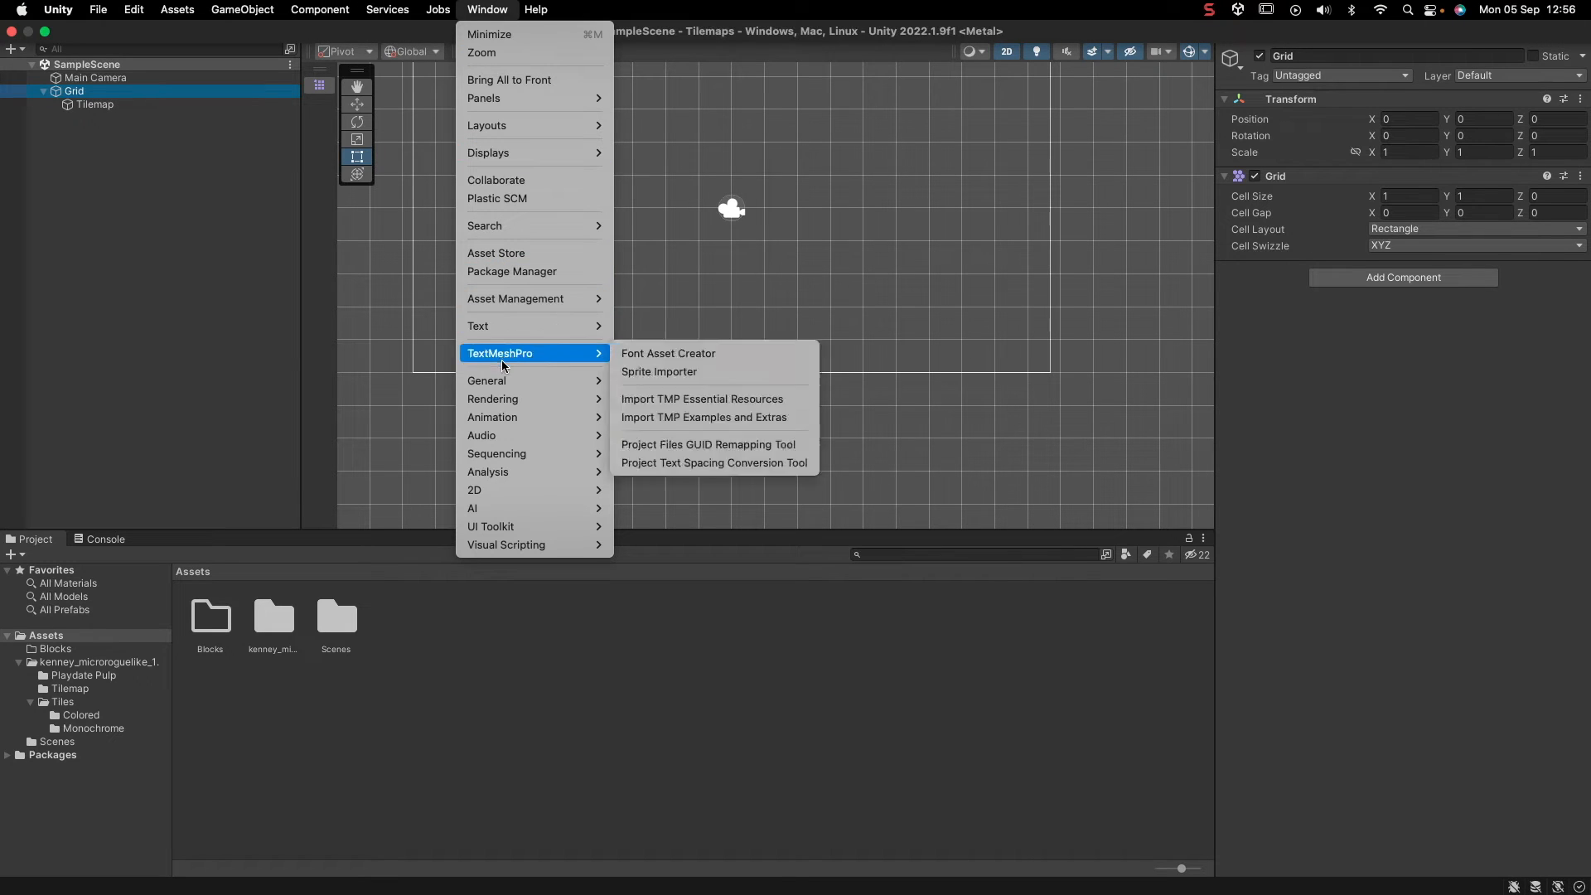
mouse_move(489, 489)
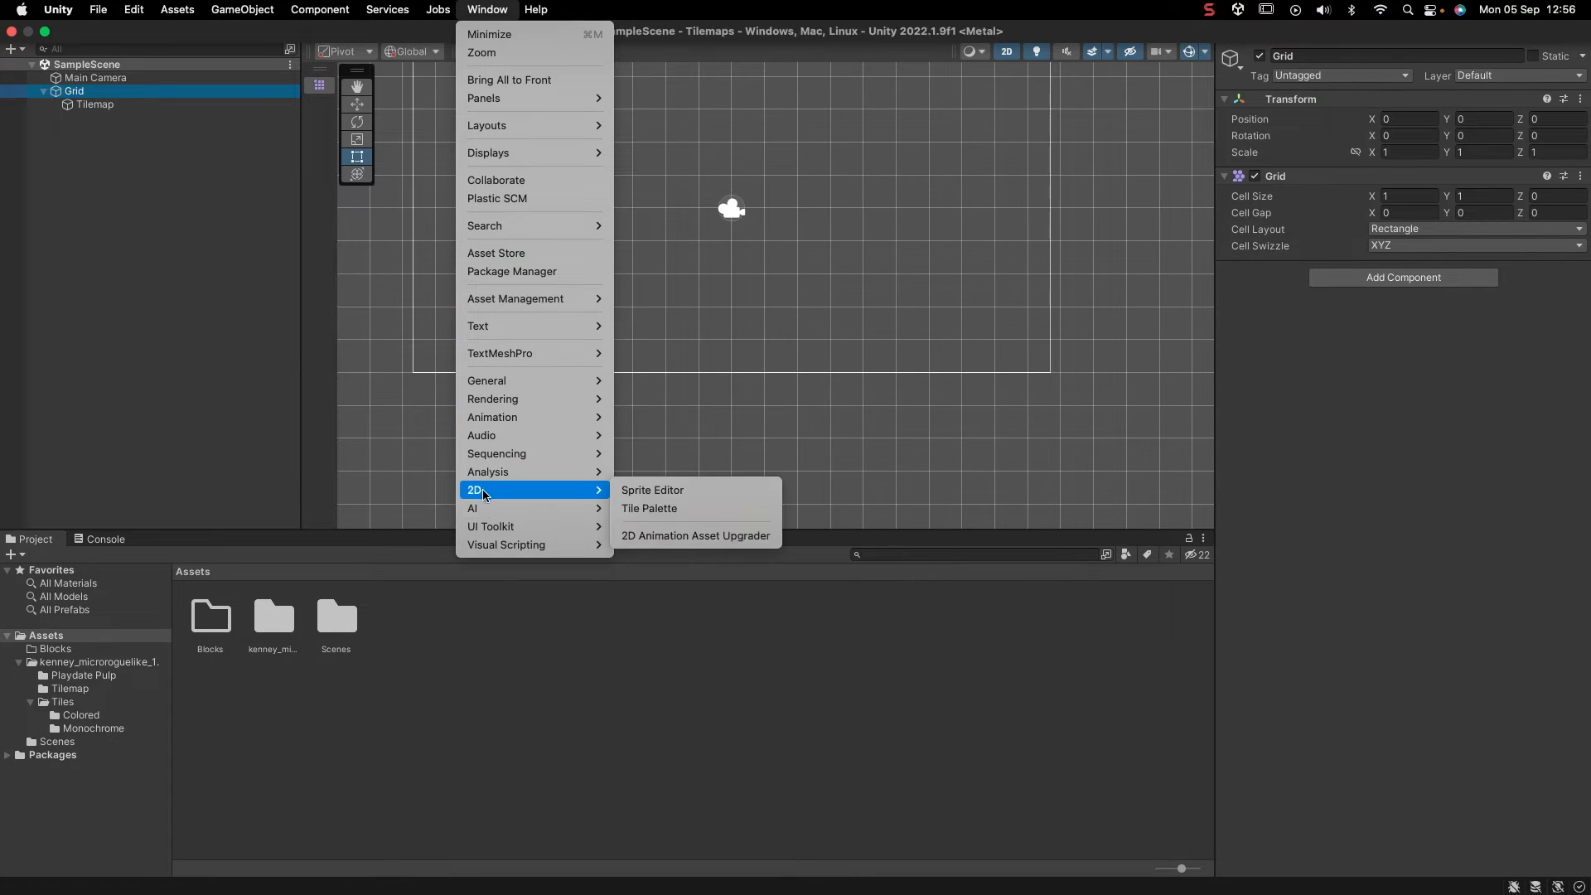
left_click(639, 511)
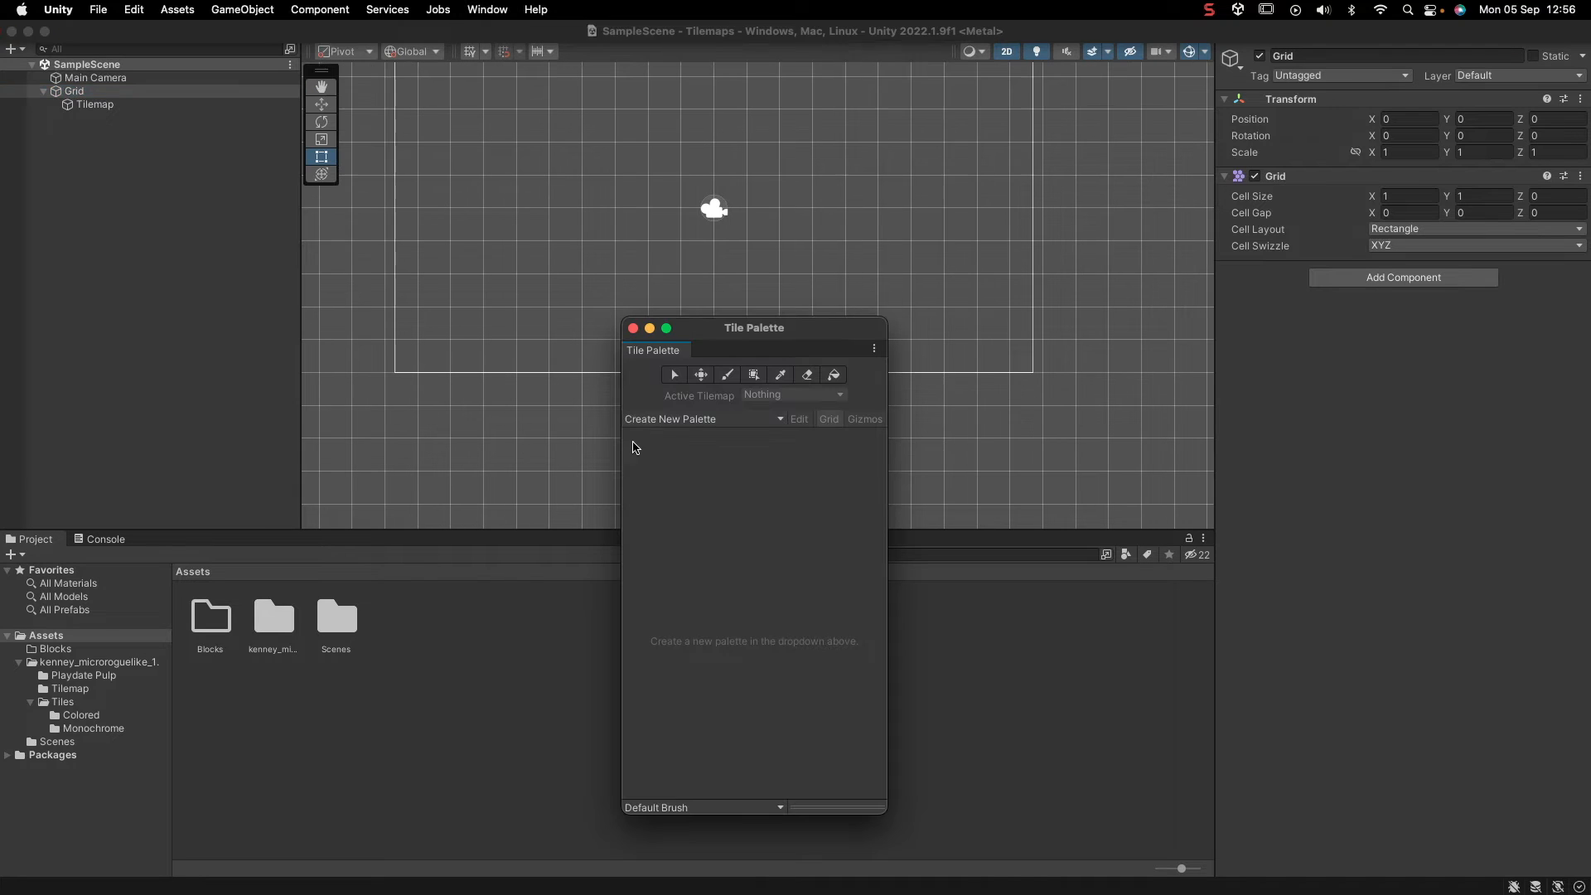
left_click_drag(667, 348, 253, 627)
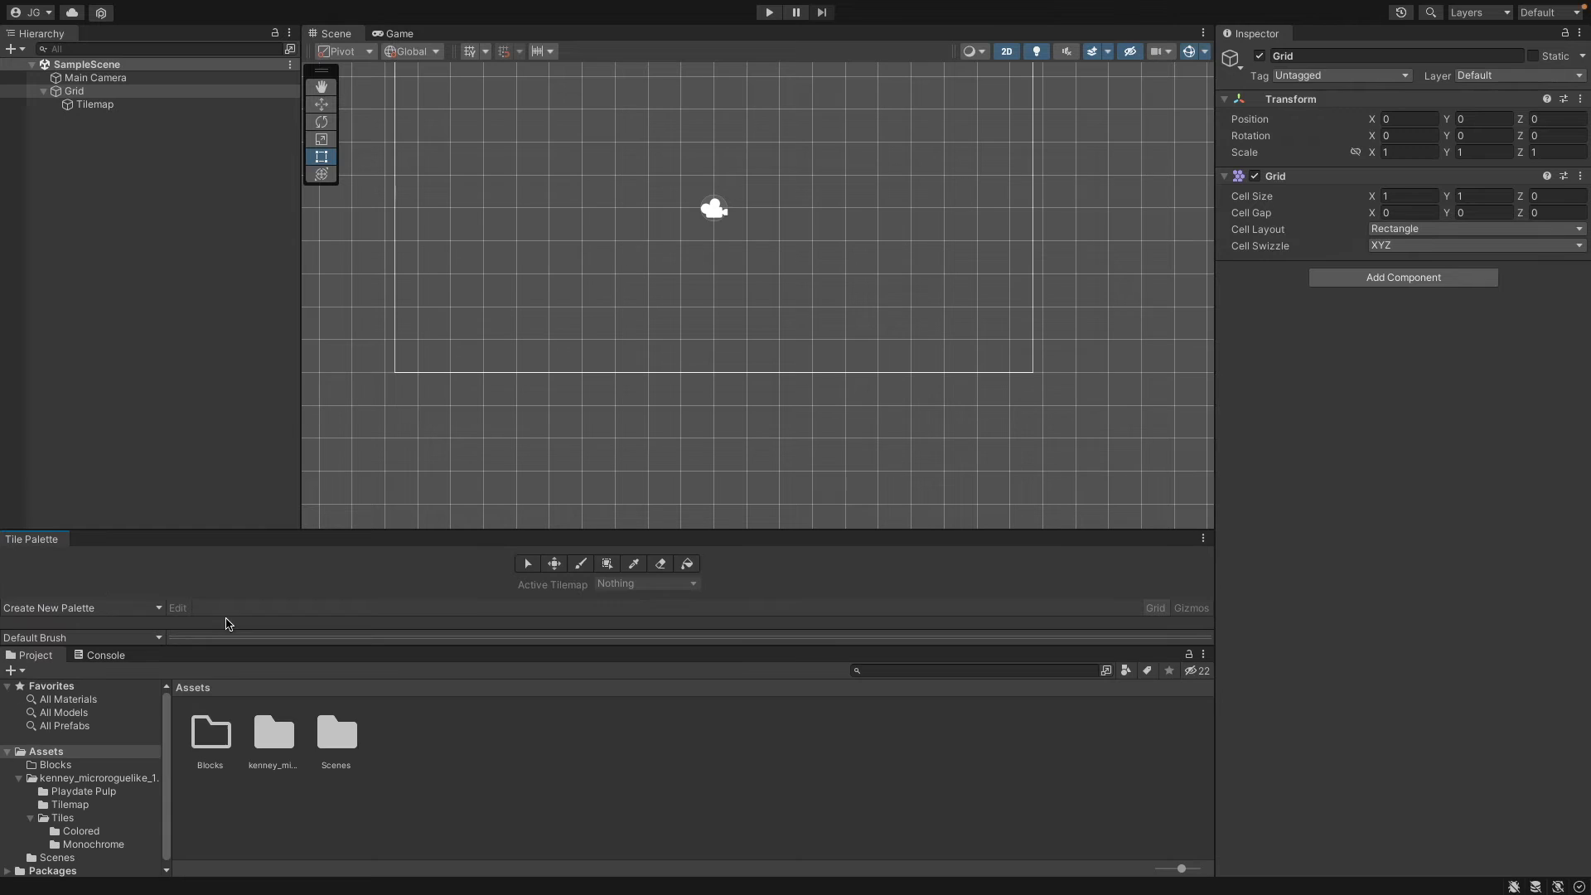
- Open the Tilemap folder inside kenney_microroguelike_1. and select all sliced sprites of colored_tilemap_packed
double_click(282, 744)
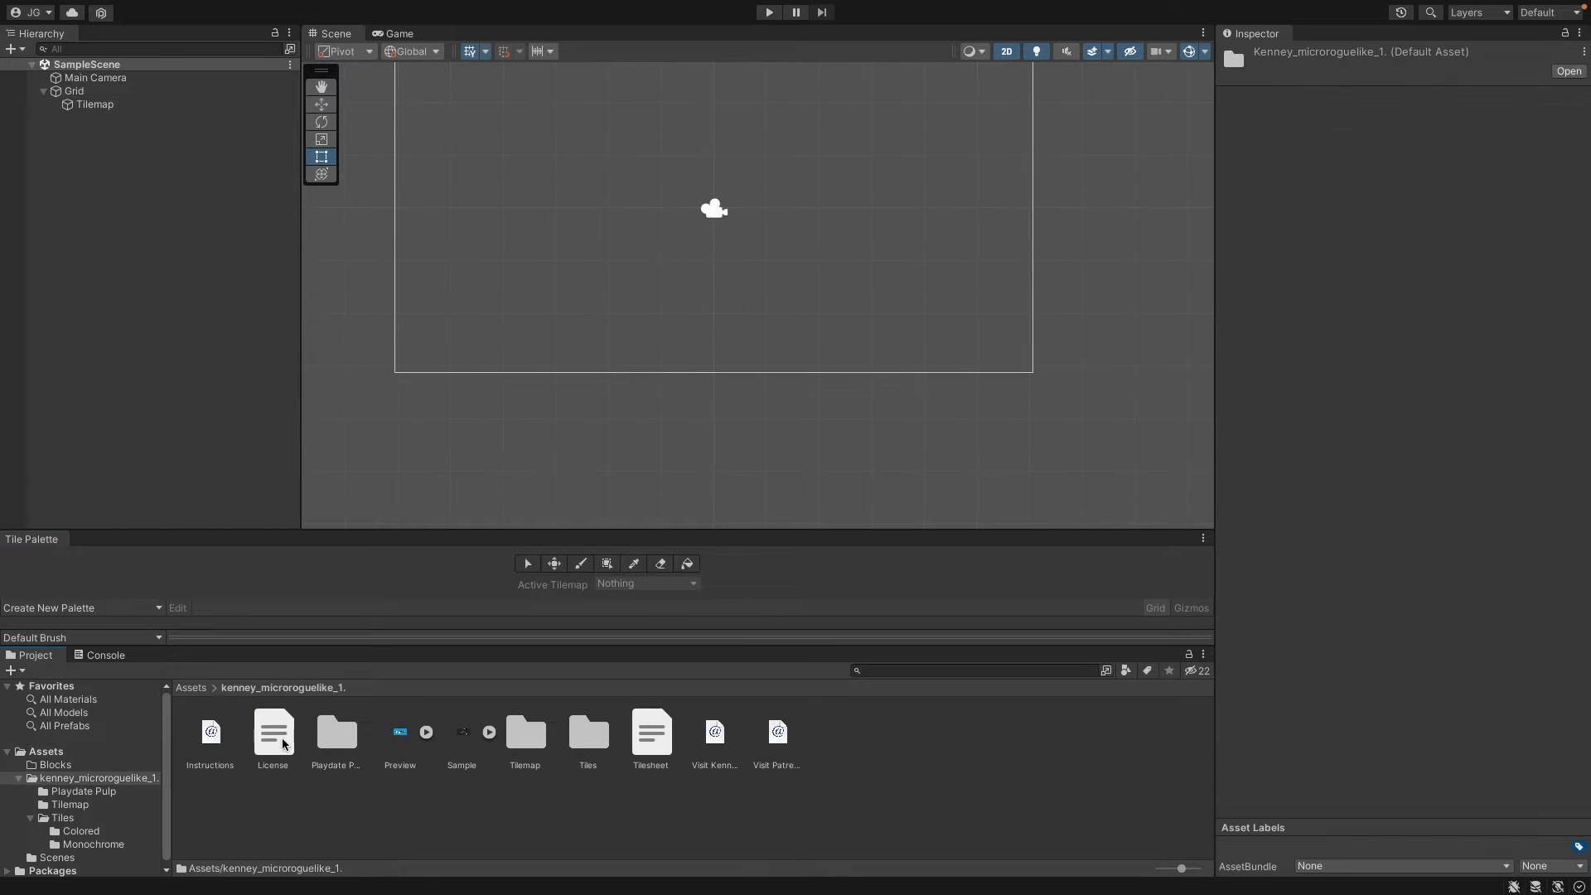
double_click(524, 736)
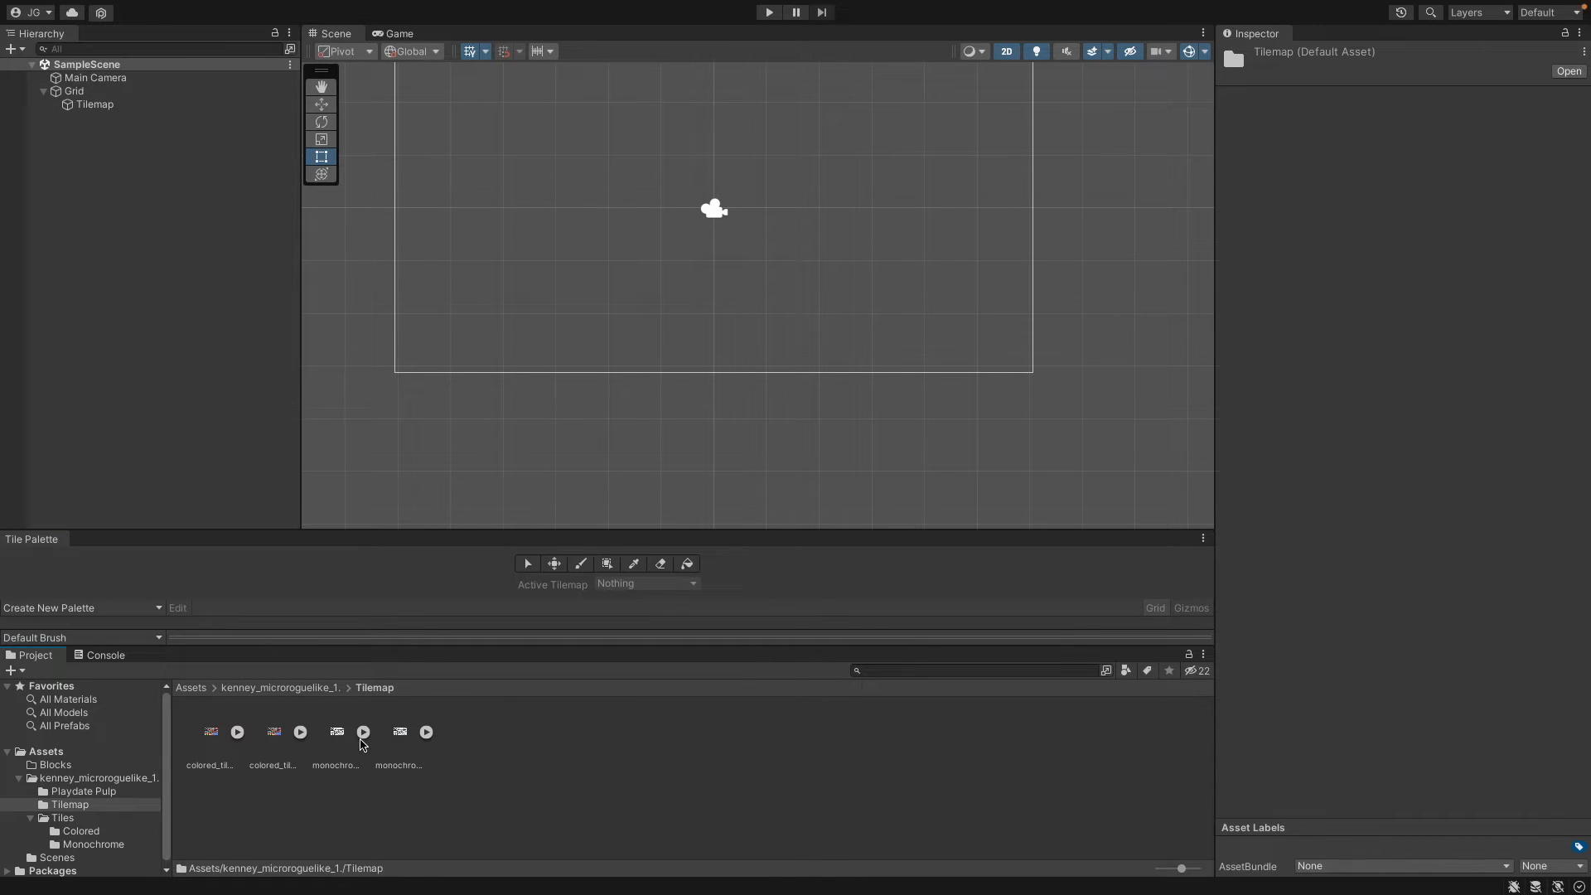
left_click(299, 732)
left_click(331, 734)
scroll(415, 743, "down", 4)
left_click(286, 813, "shift")
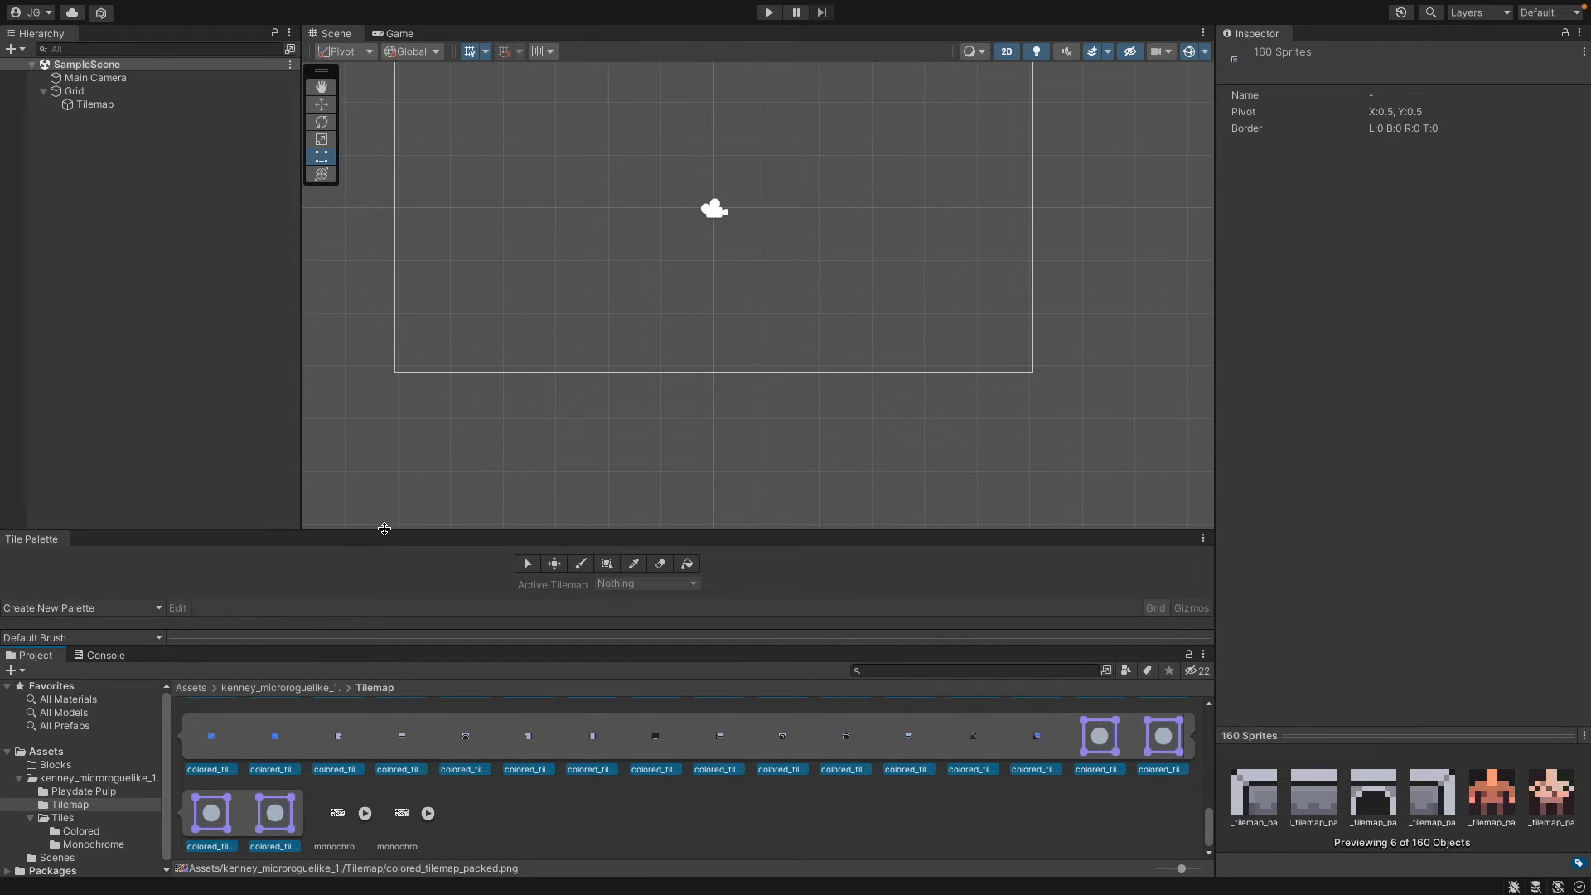
- Enlarge the Tile Palette area and create a new rectangular palette named Basic, saved in the Blocks folder
left_click_drag(384, 527, 384, 343)
left_click(116, 422)
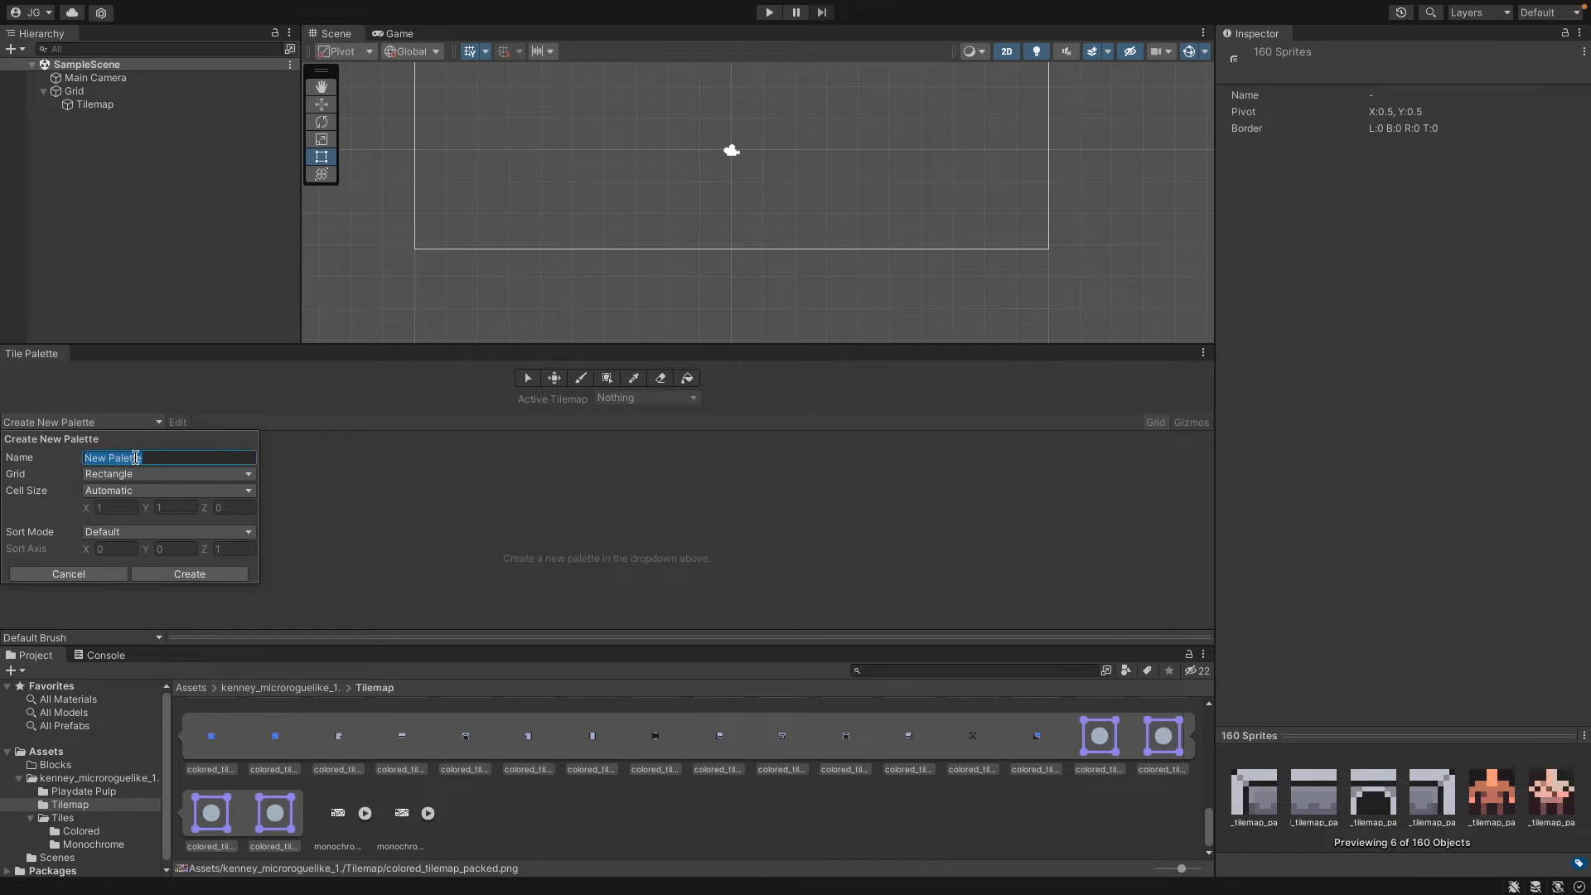
type("Basic")
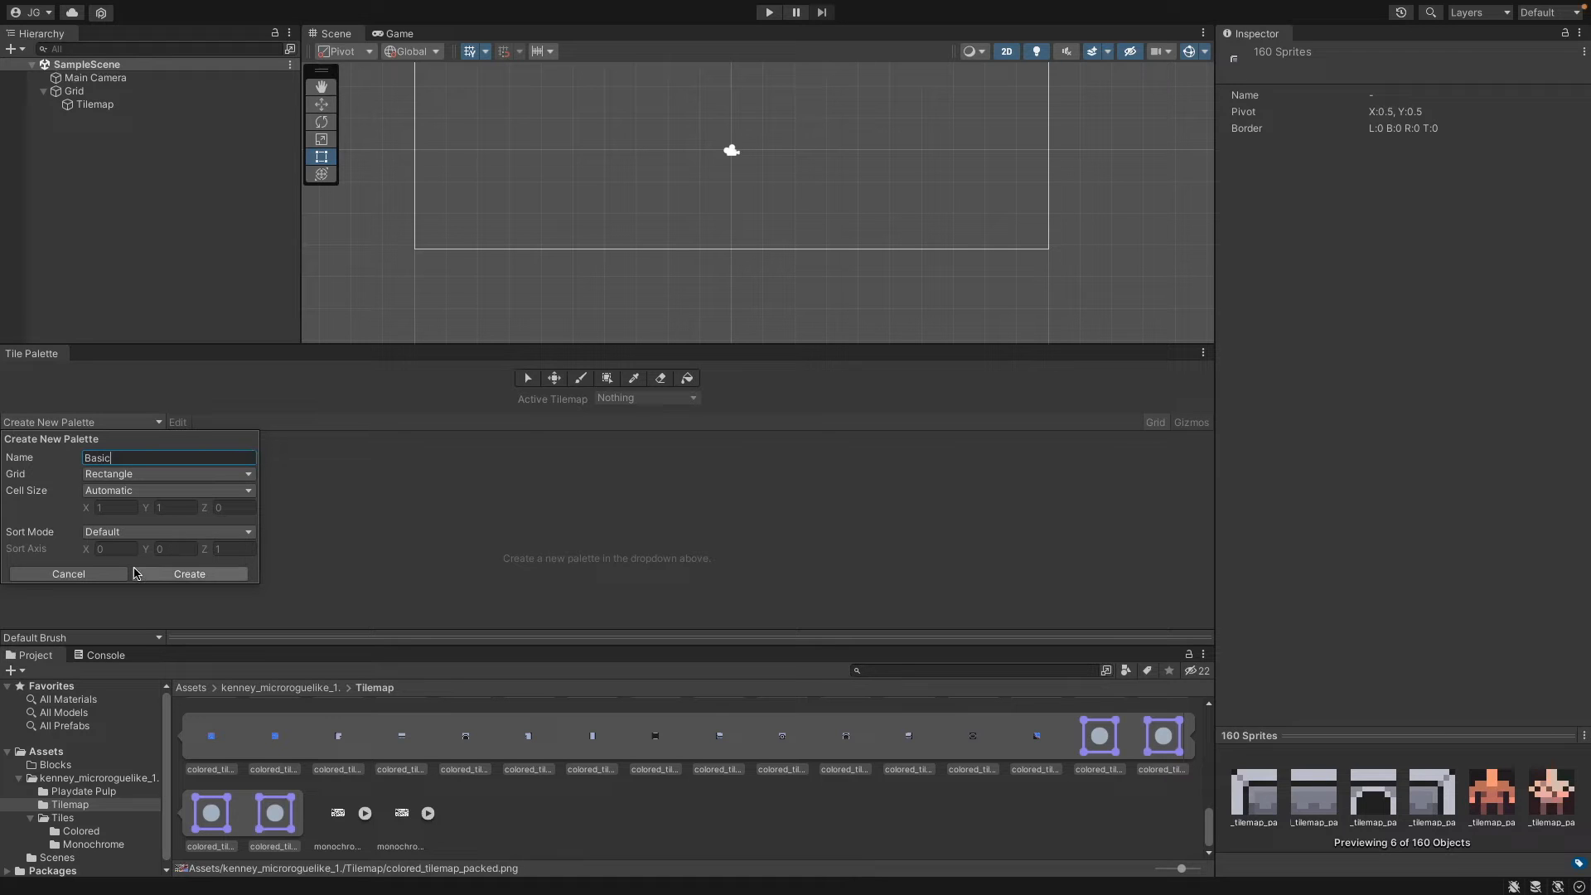
left_click(162, 574)
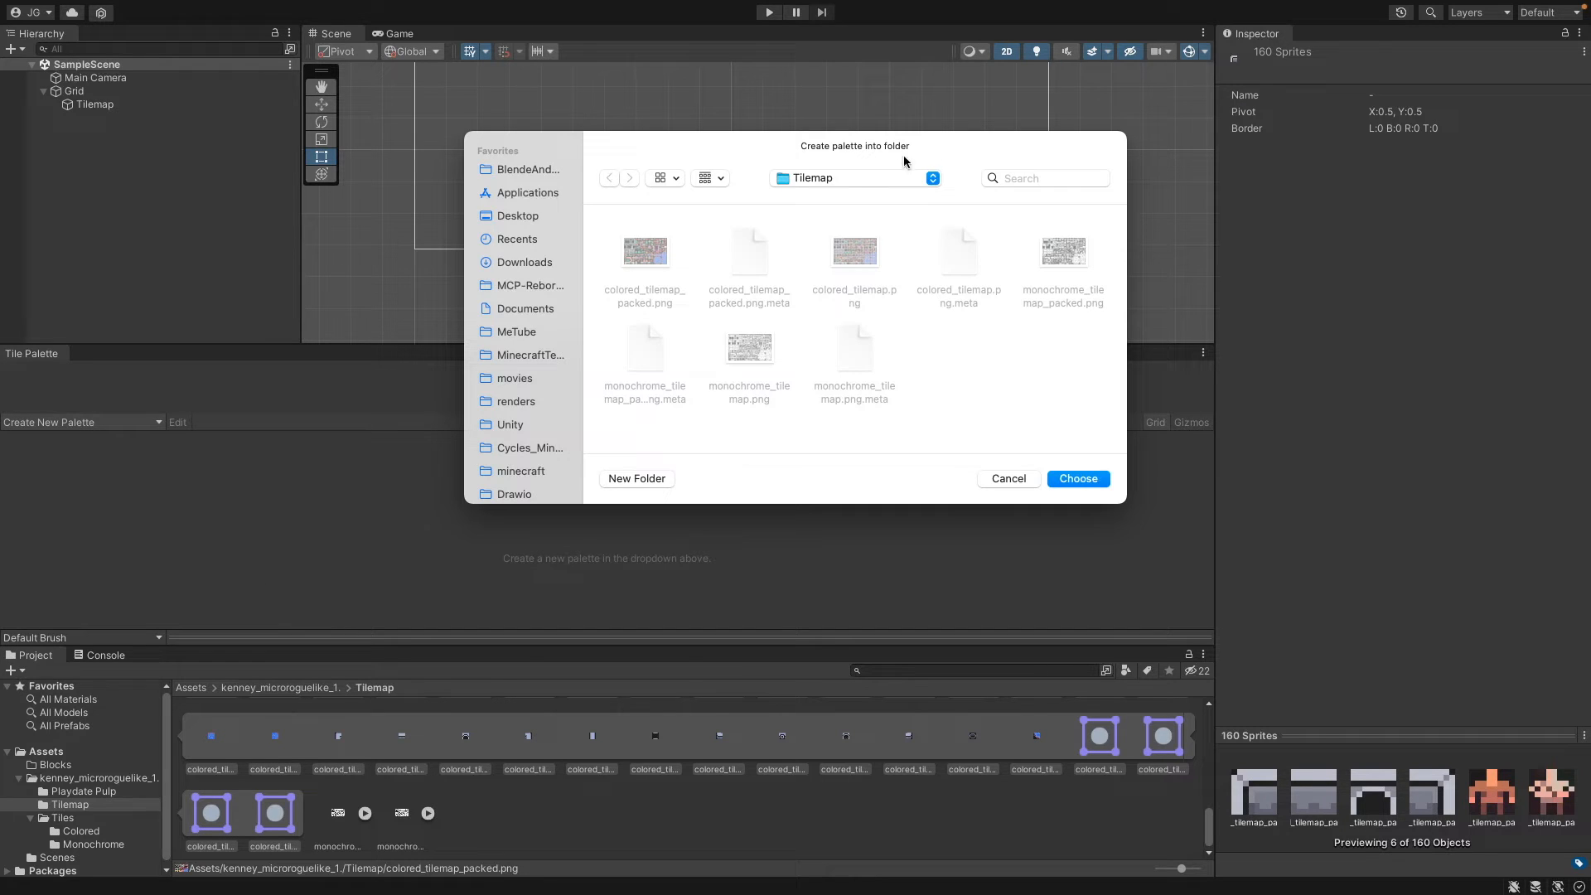
left_click(845, 177)
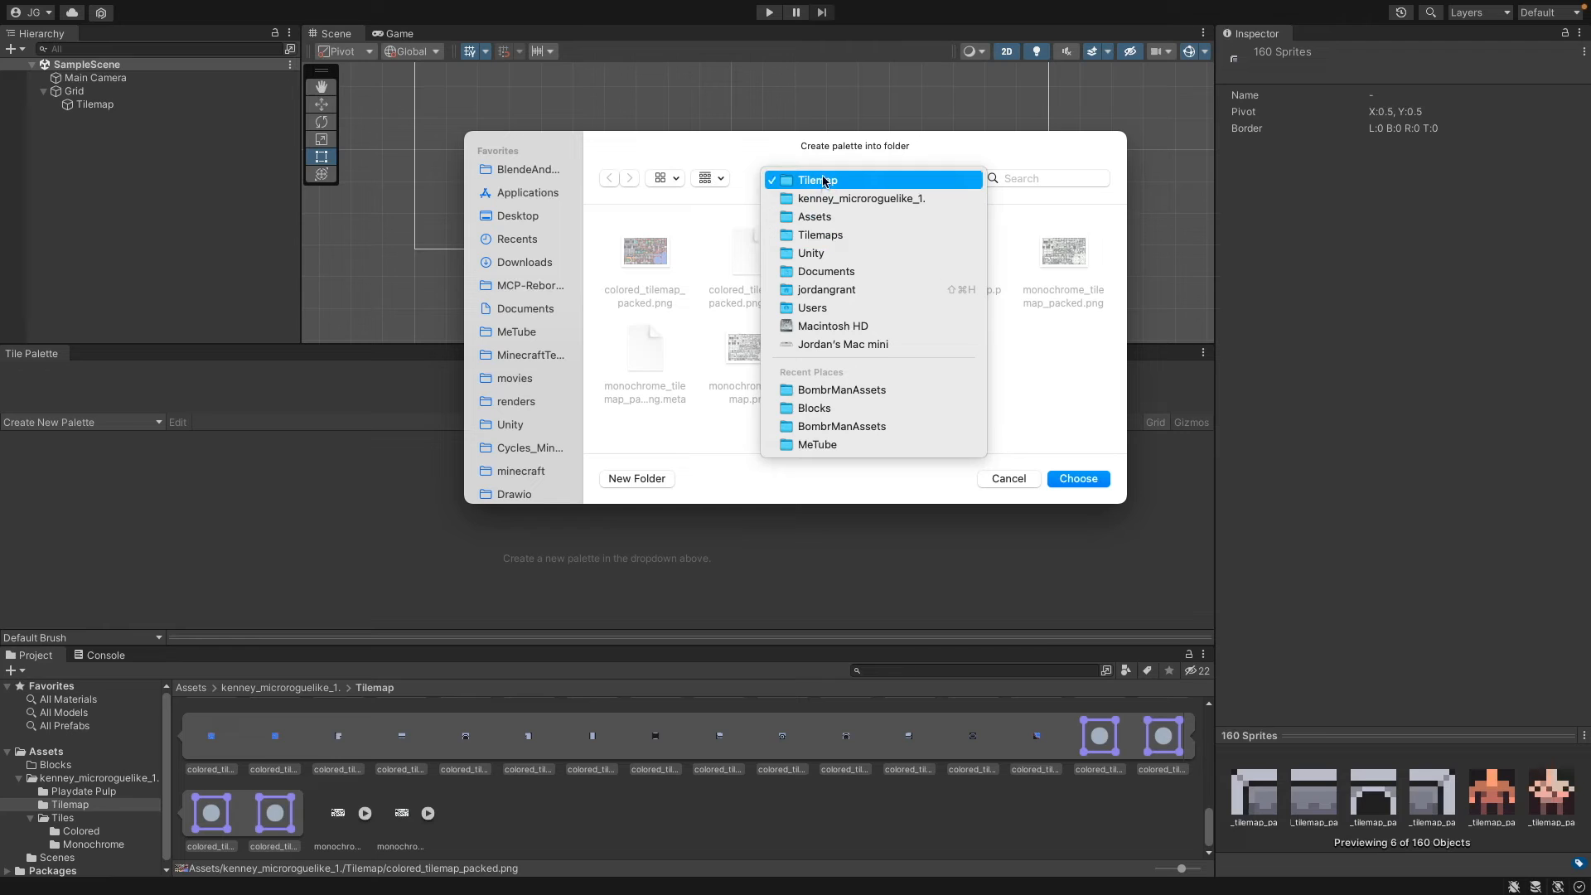
left_click(824, 180)
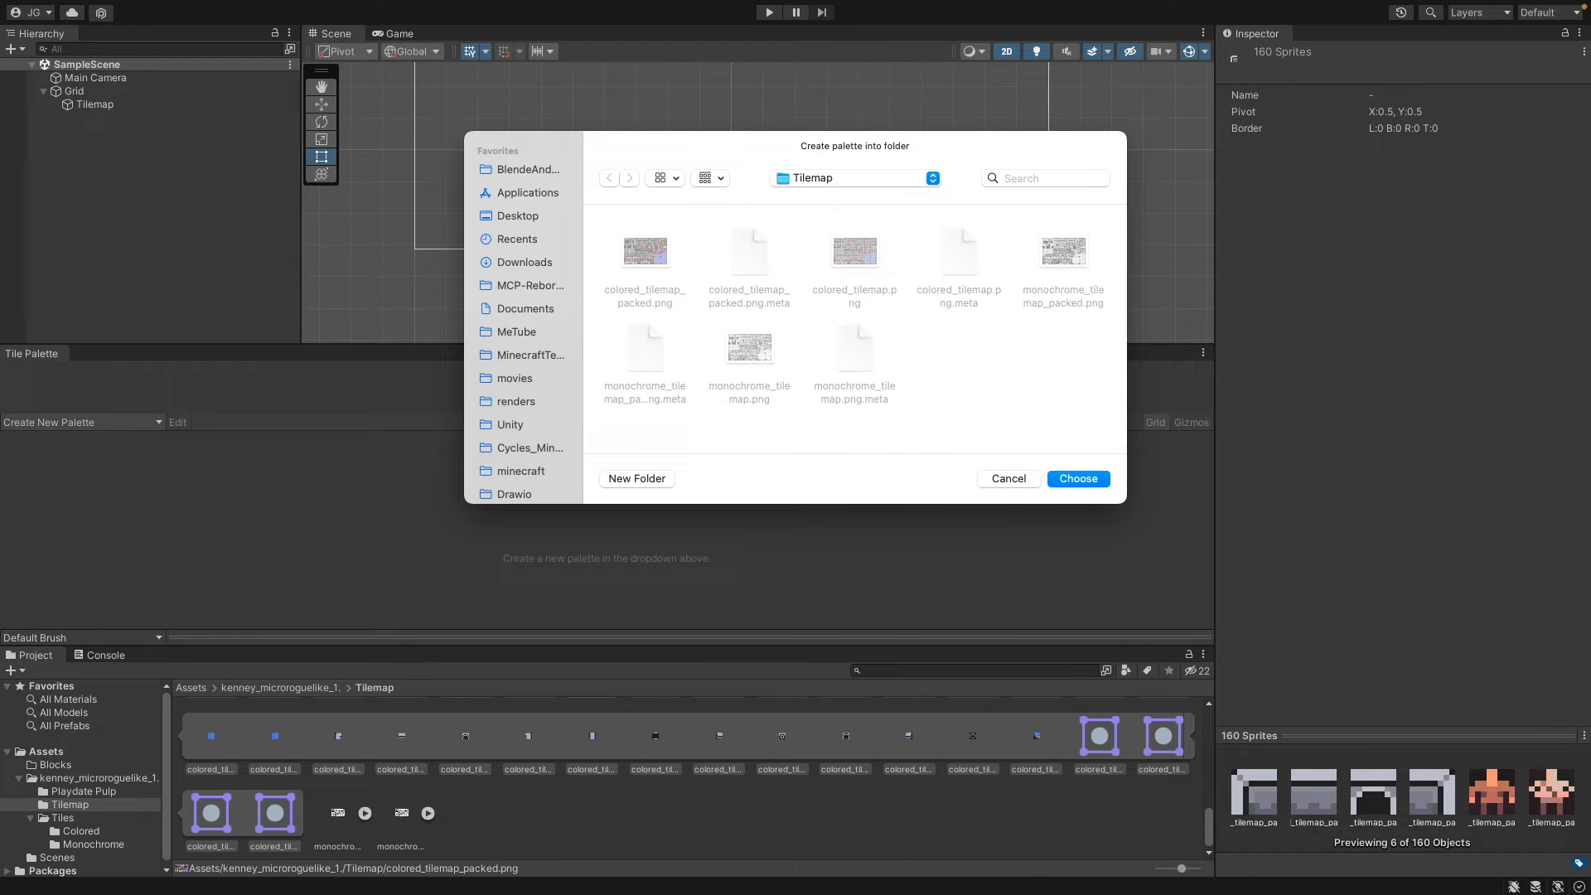
key("Return")
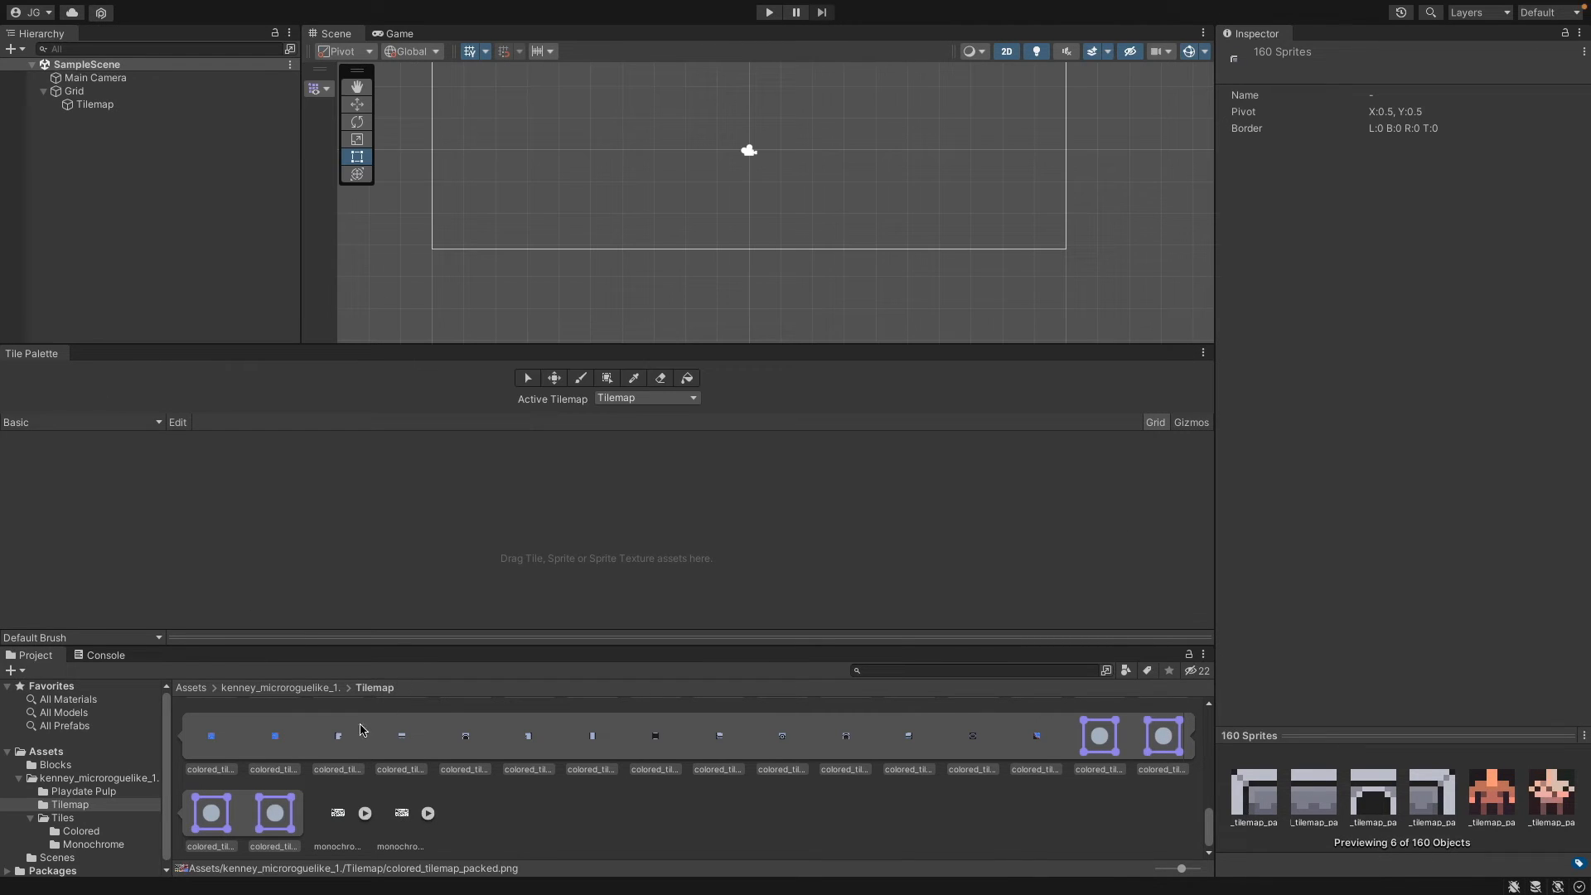
- Add all sliced colored_tilemap_packed sprites to the Basic palette, generating their tiles into the Blocks folder
left_click(346, 743)
left_click(294, 838)
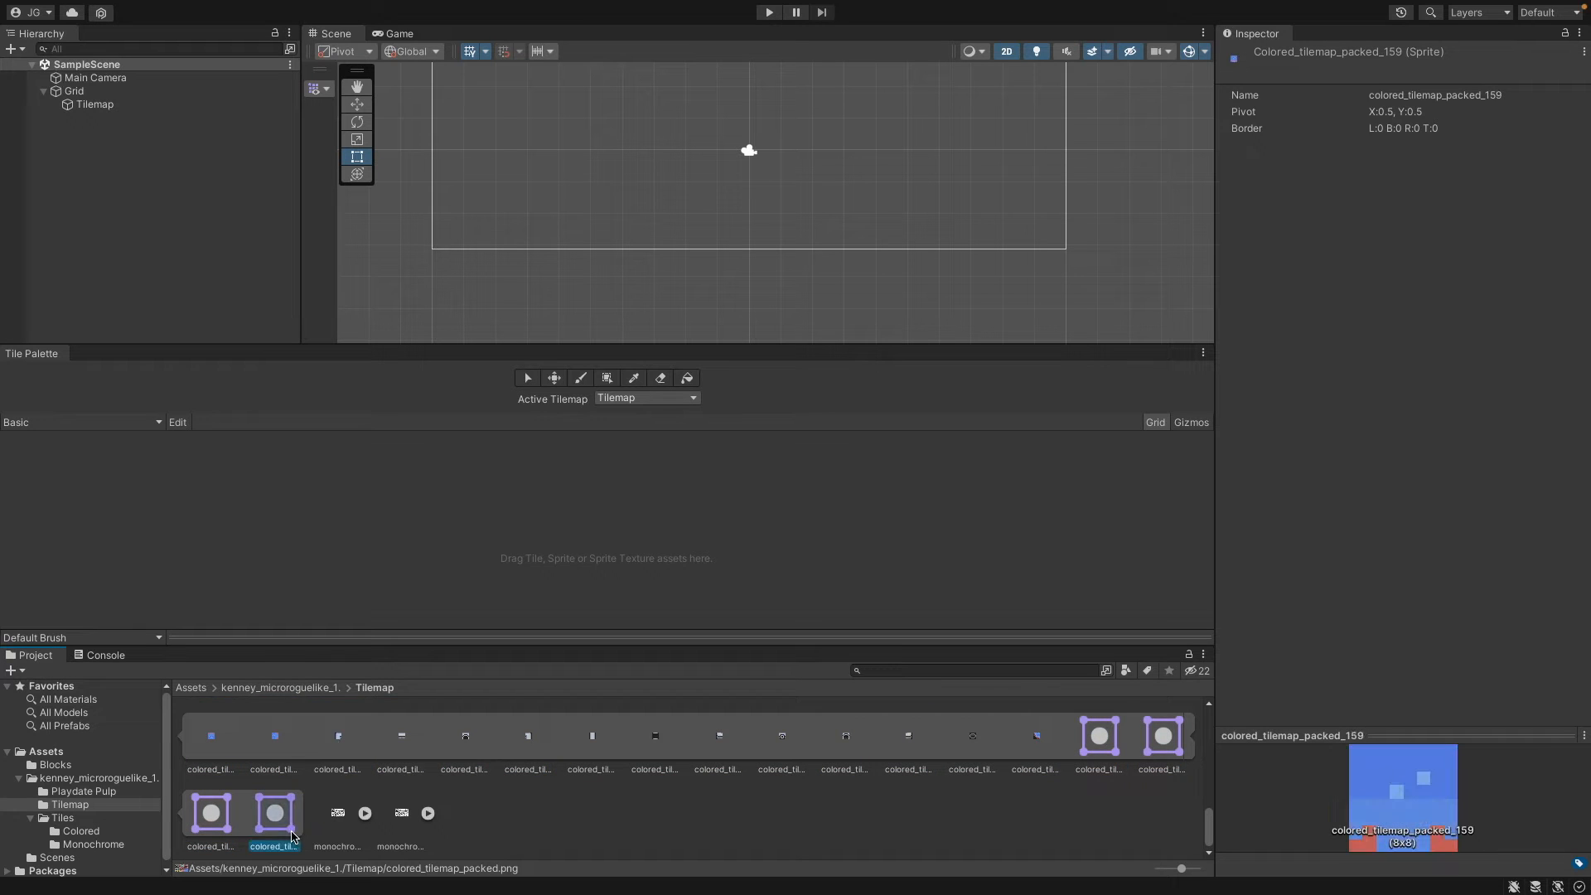
left_click(335, 729, "shift")
left_click_drag(336, 729, 411, 508)
left_click(840, 172)
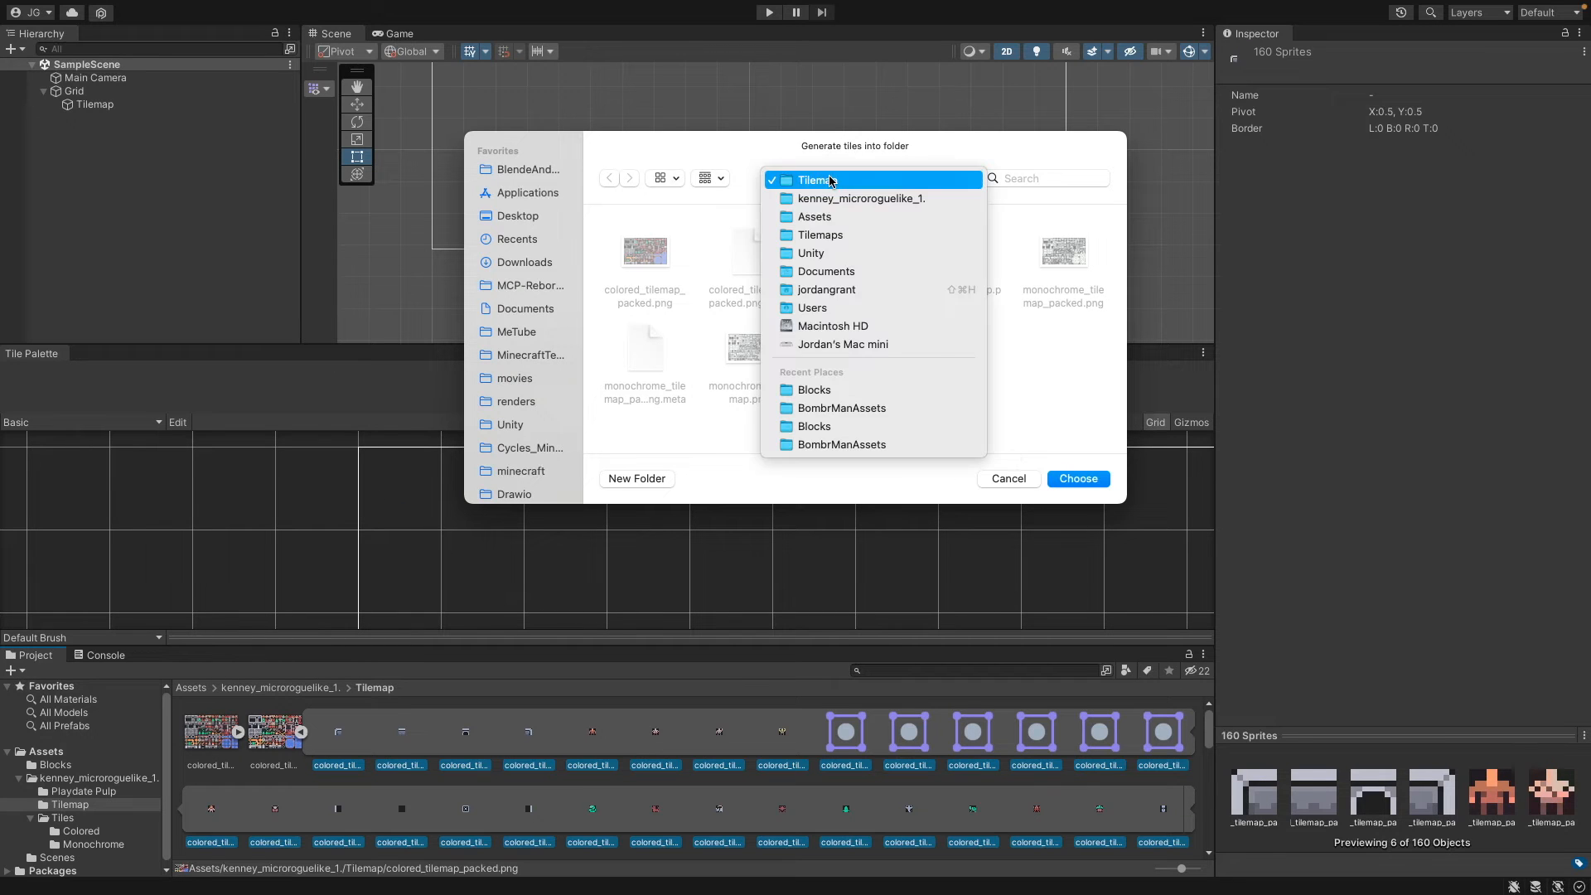
left_click(827, 390)
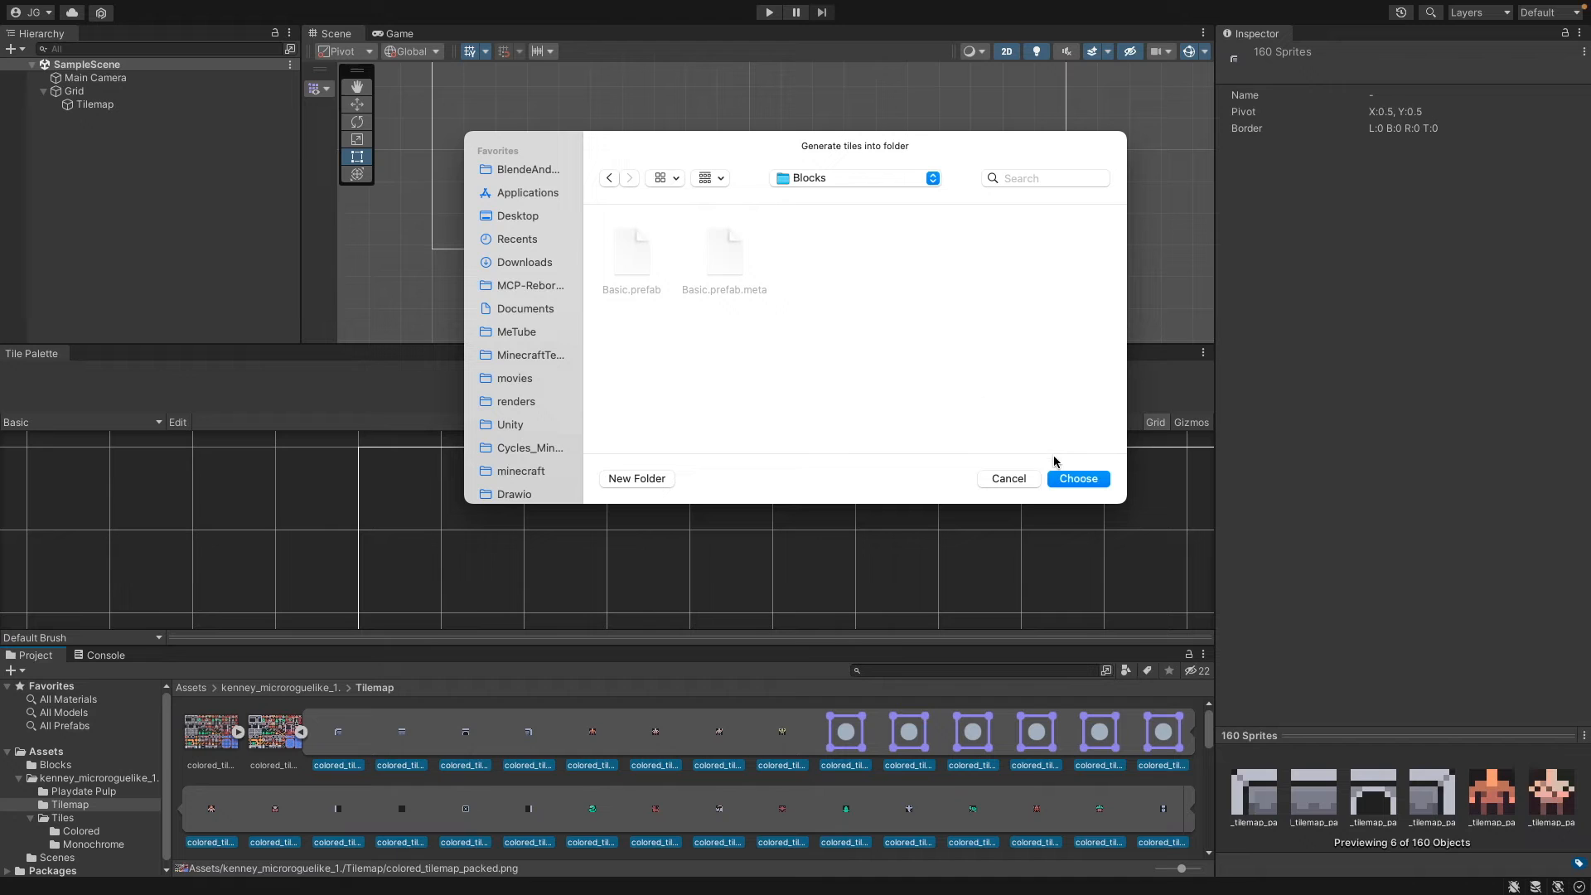
left_click(1077, 478)
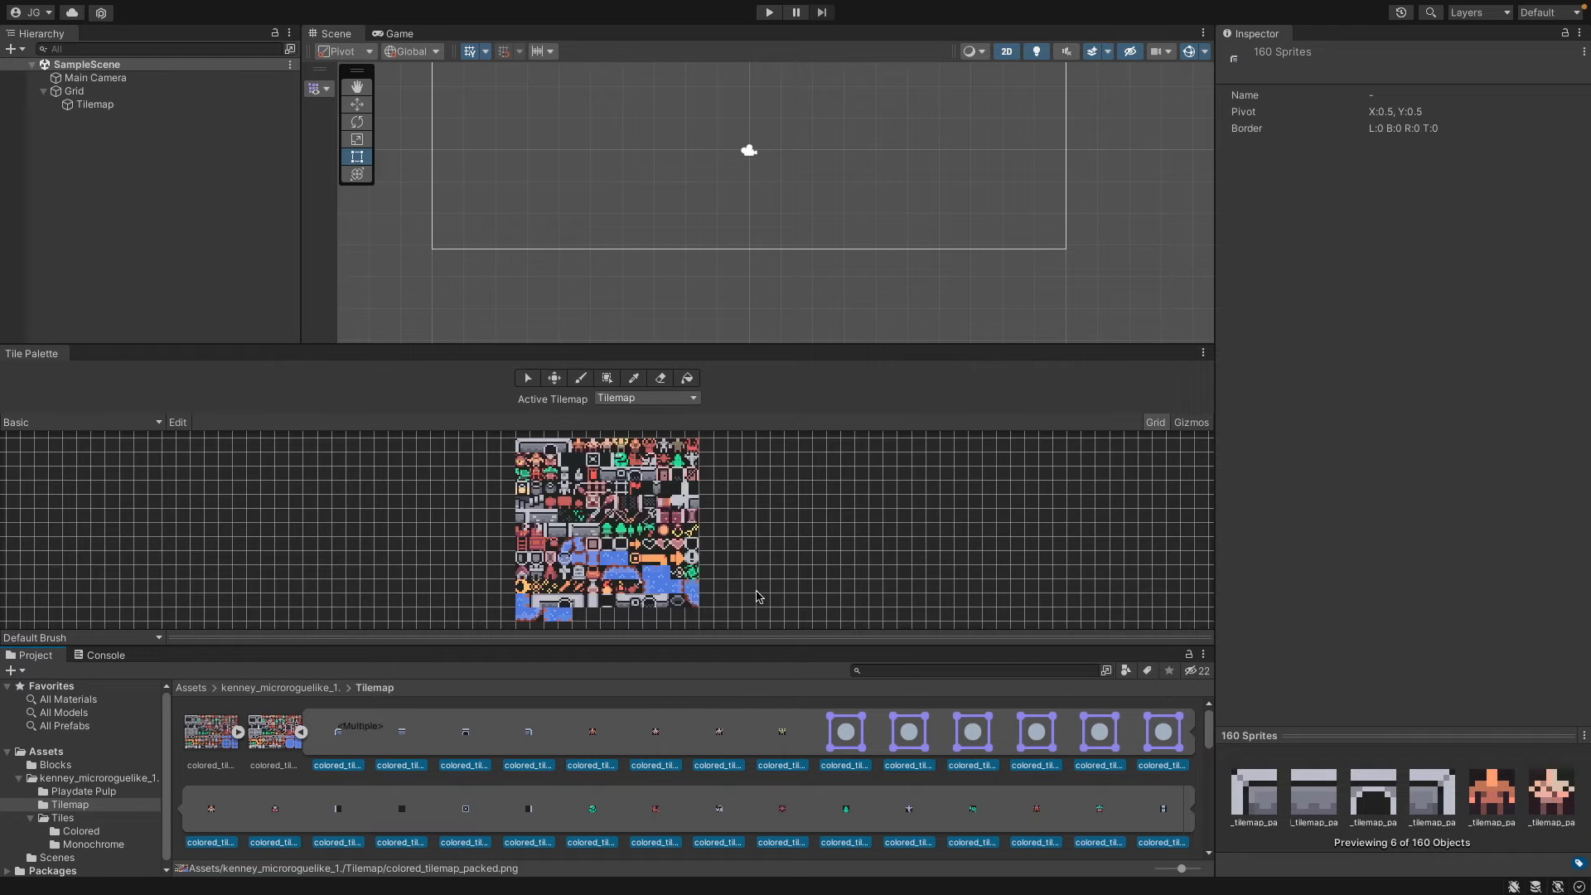
- Examine the generated tiles in the Basic palette and the area around the camera frame in the scene
scroll(671, 517, "up", 5)
scroll(671, 518, "down", 5)
scroll(671, 517, "down", 2)
scroll(665, 126, "up", 5)
scroll(670, 121, "down", 4)
middle_click_drag(671, 121, 625, 141)
scroll(651, 264, "down", 2)
scroll(649, 262, "down", 5)
scroll(596, 271, "up", 4)
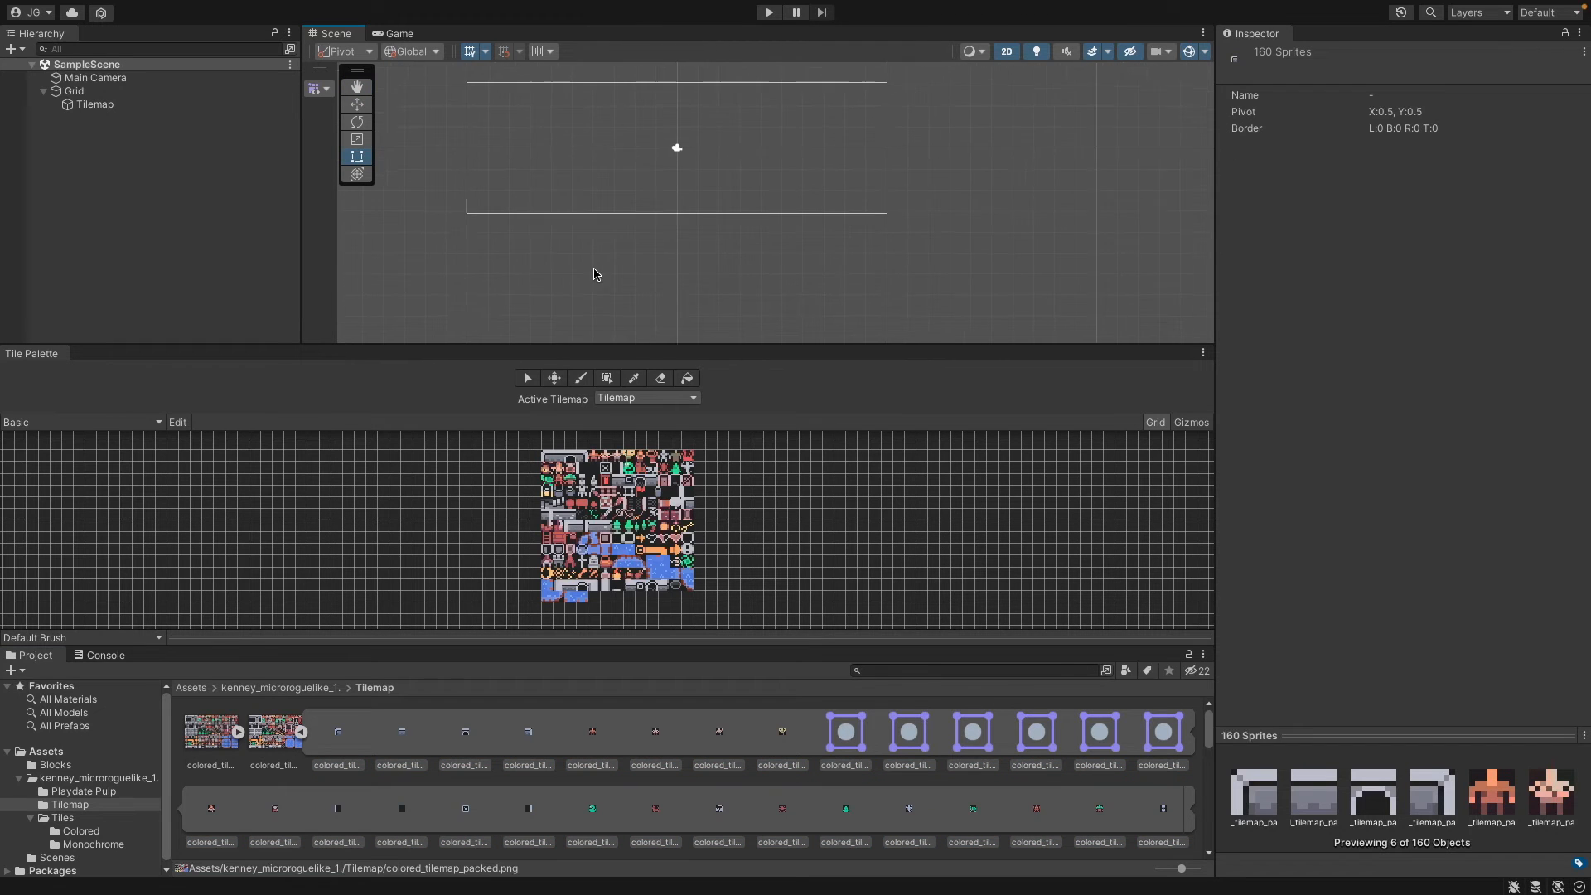
scroll(615, 333, "up", 1)
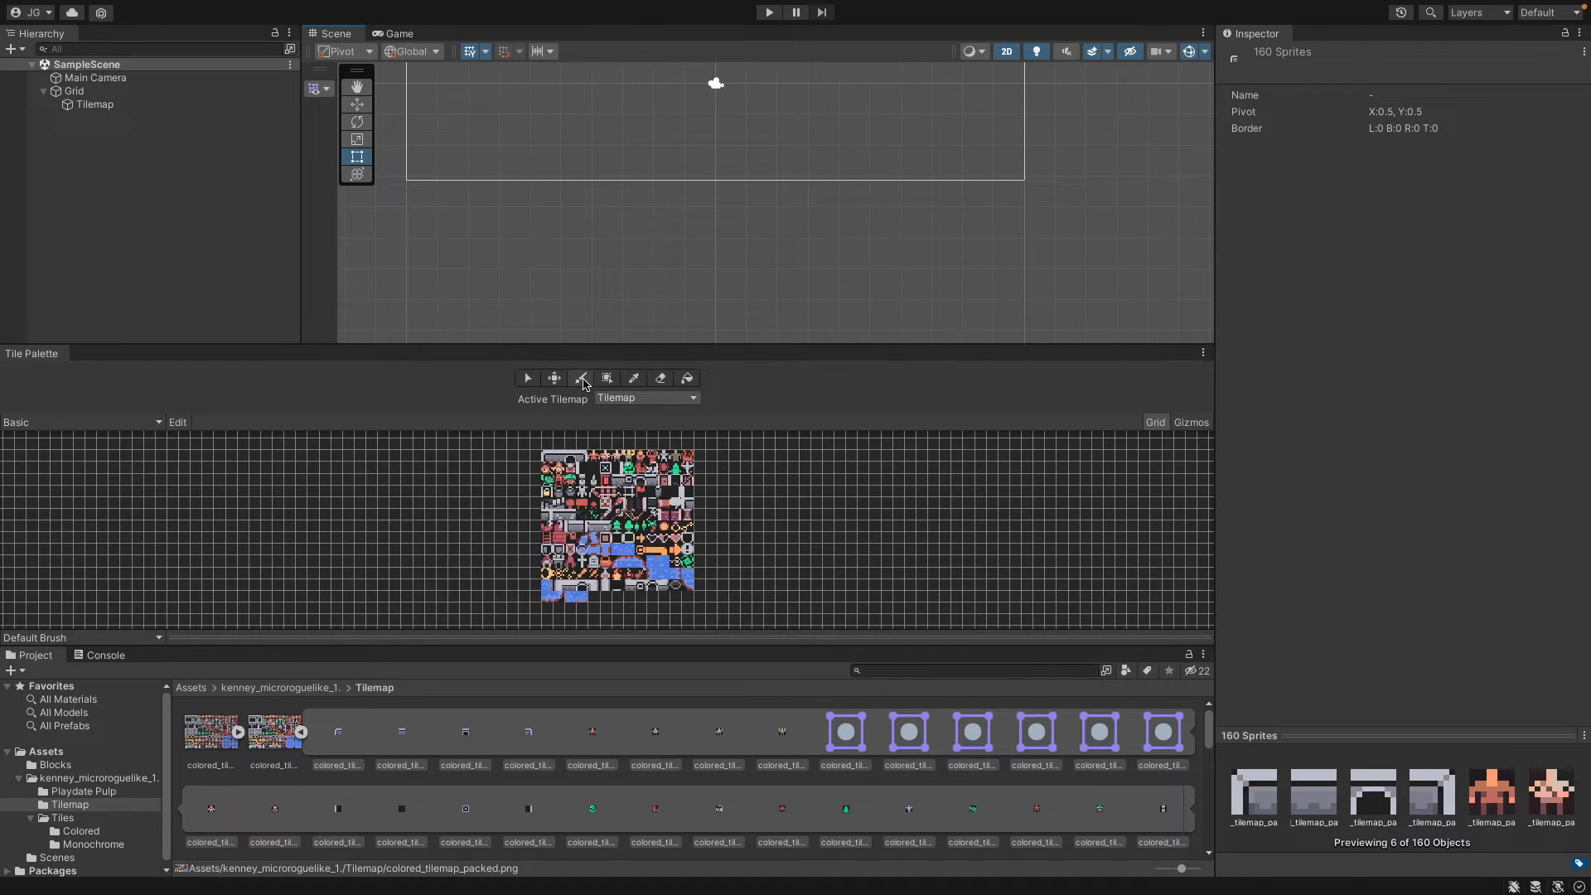
- Pick the plain dark tile from the Basic palette and paint several scattered copies onto the Tilemap with the brush
left_click(530, 378)
scroll(638, 500, "up", 8)
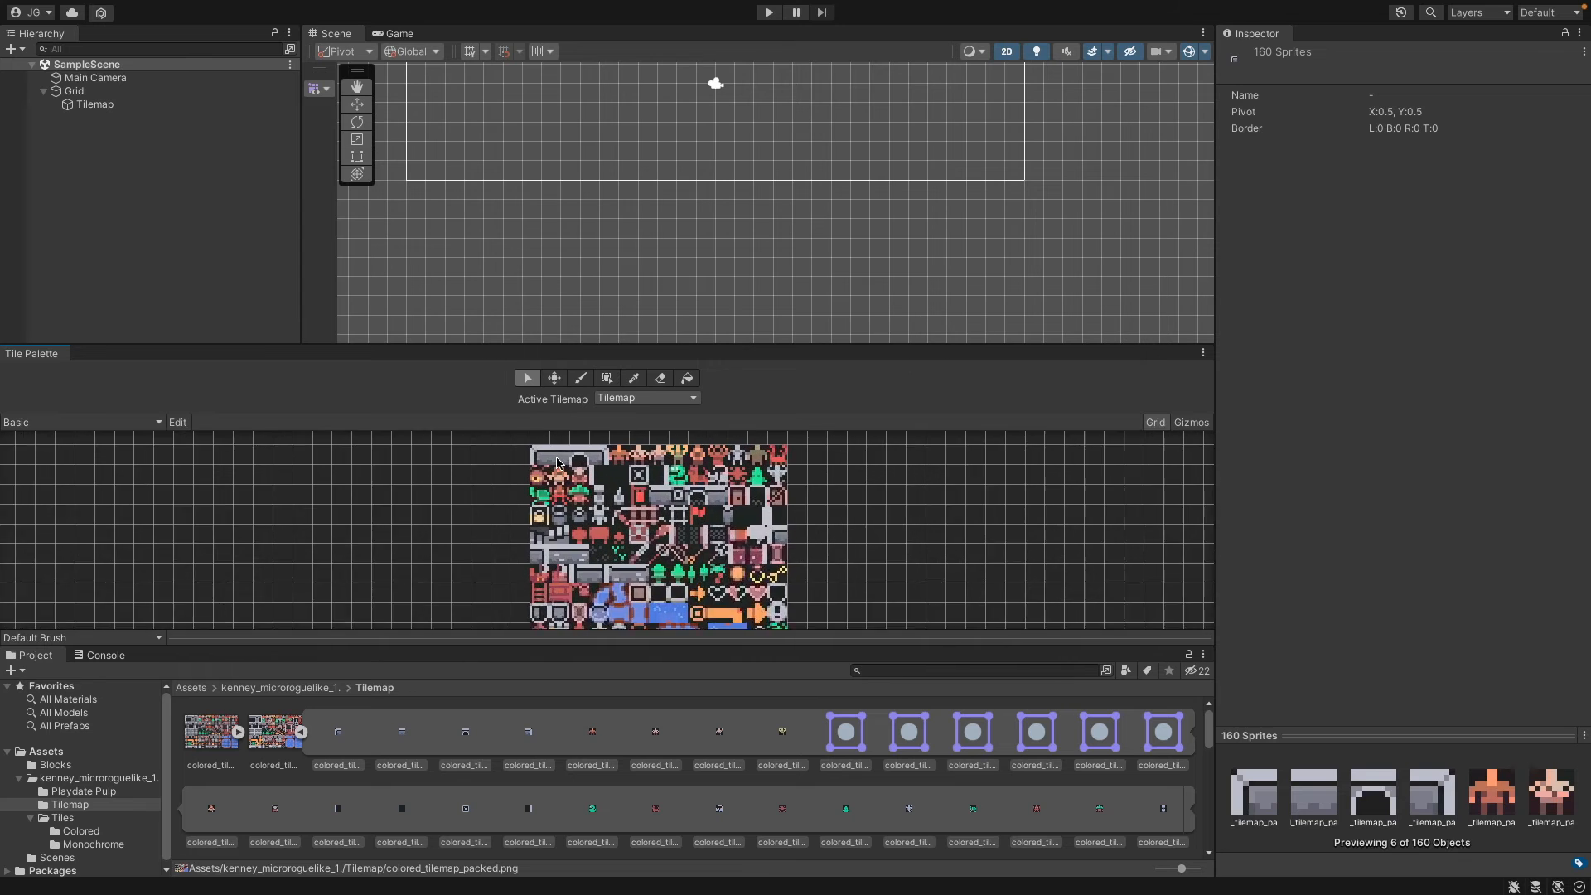
scroll(637, 501, "up", 5)
left_click(640, 485)
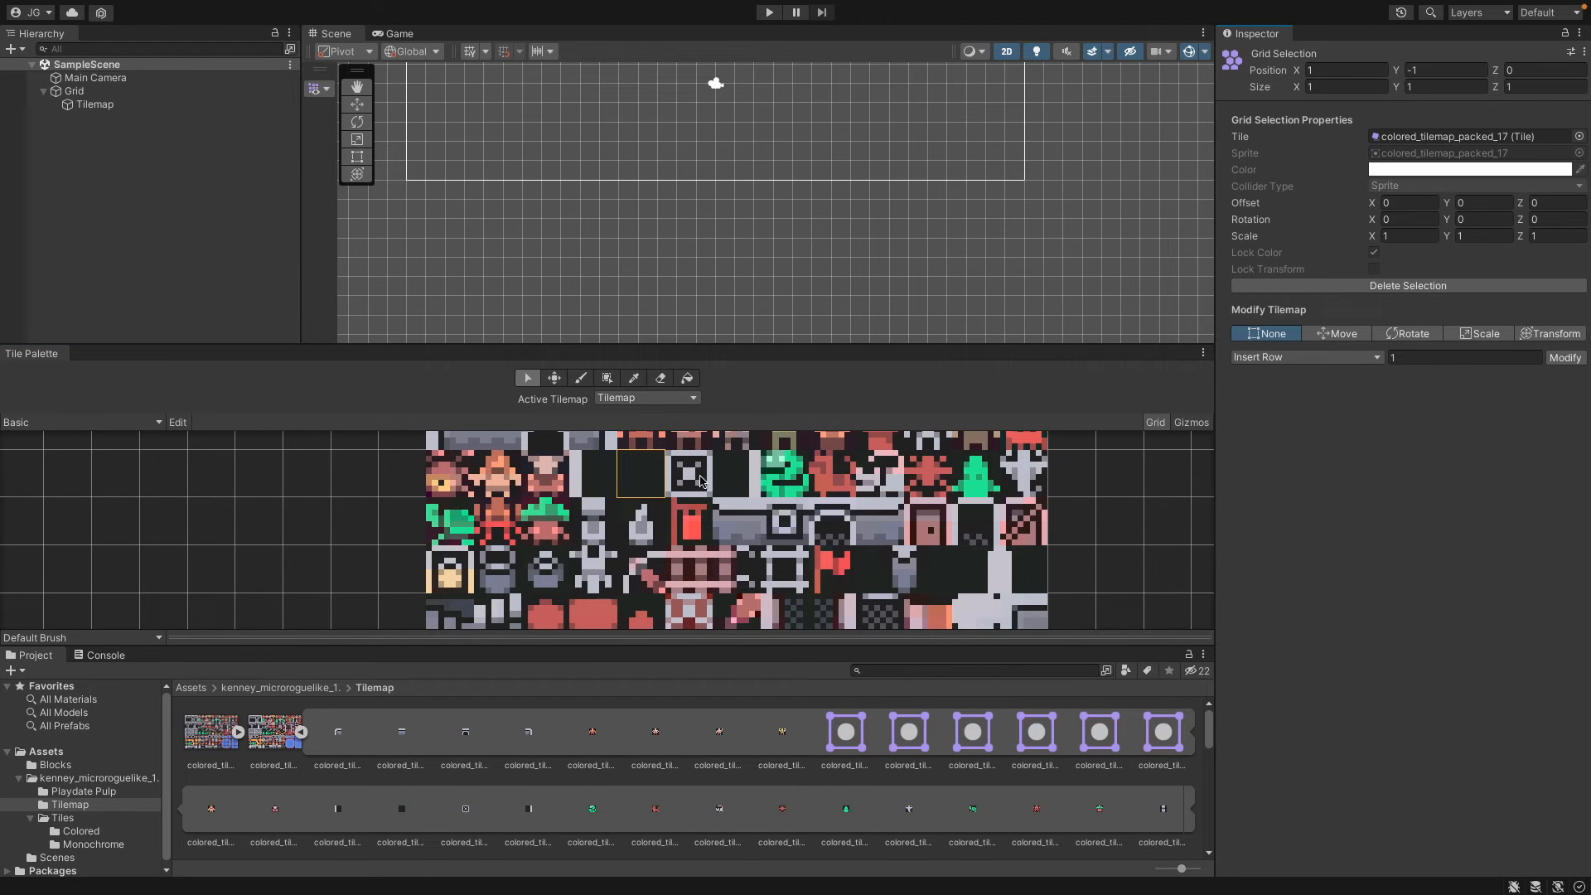
left_click(717, 481)
left_click(628, 473)
left_click(610, 472)
scroll(690, 291, "down", 8)
scroll(713, 273, "up", 8)
middle_click_drag(685, 277, 690, 357)
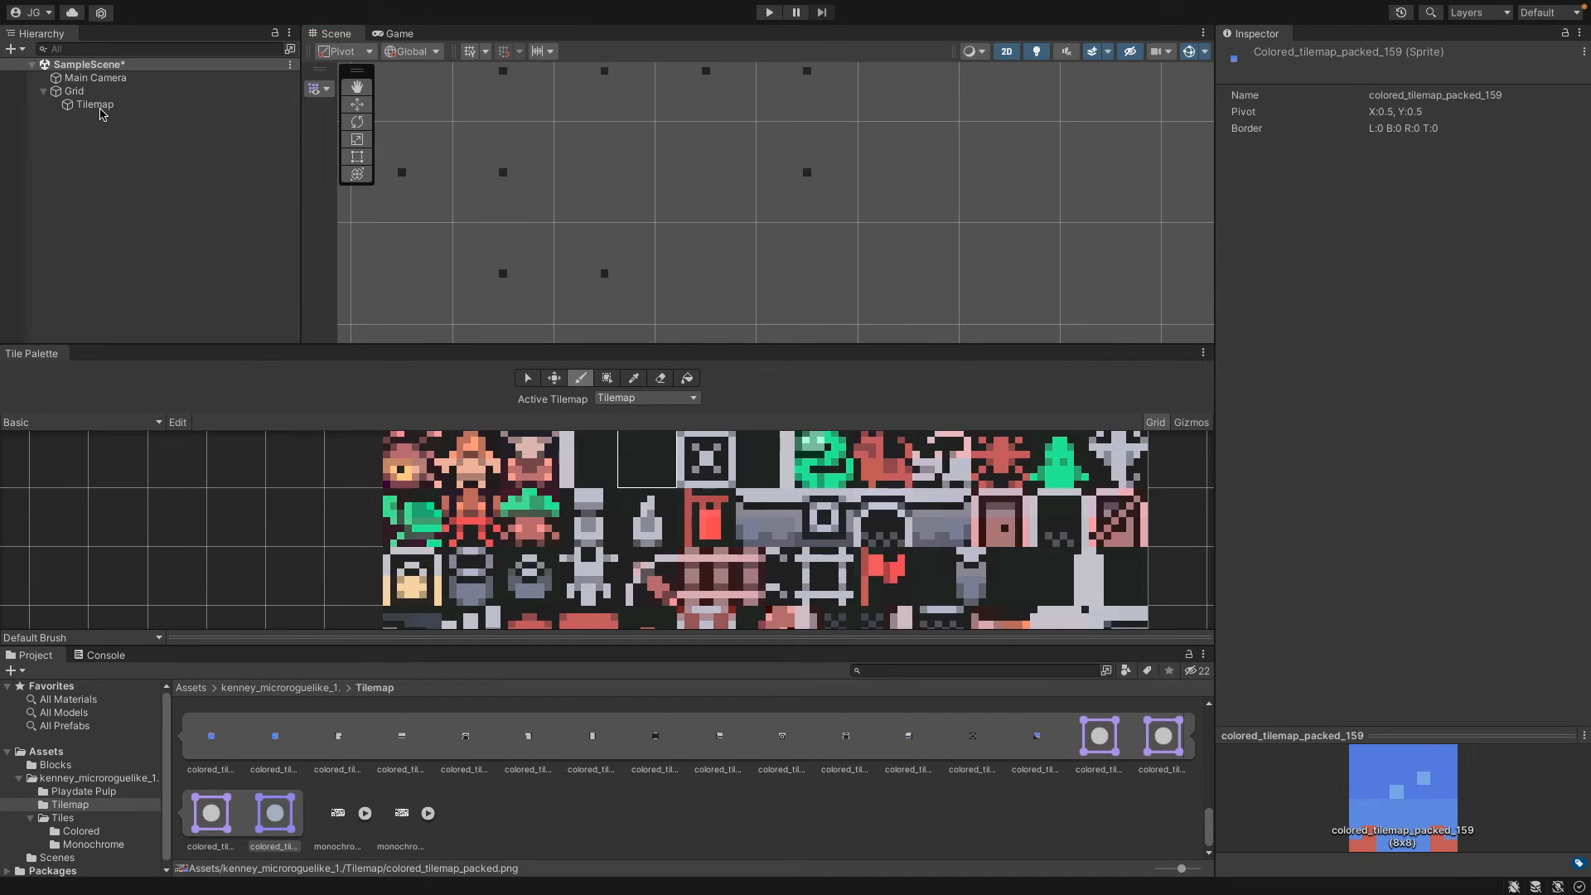
- Compare the painted tiles with the grid cells, then set the Grid's cell size to 0.16 on X, Y and Z
left_click(95, 104)
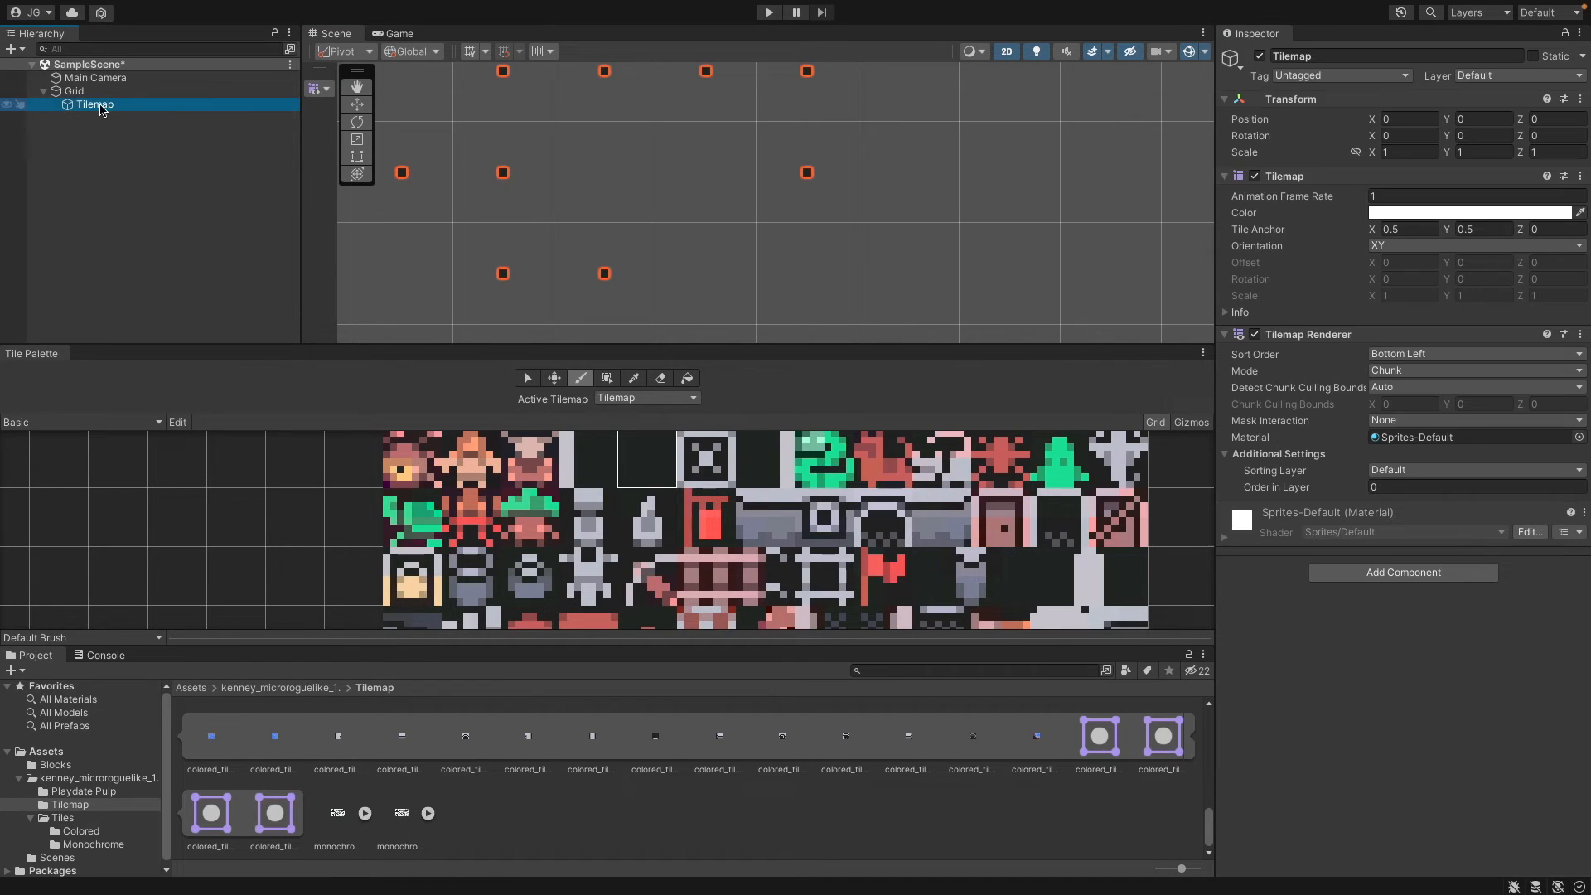
scroll(820, 181, "up", 8)
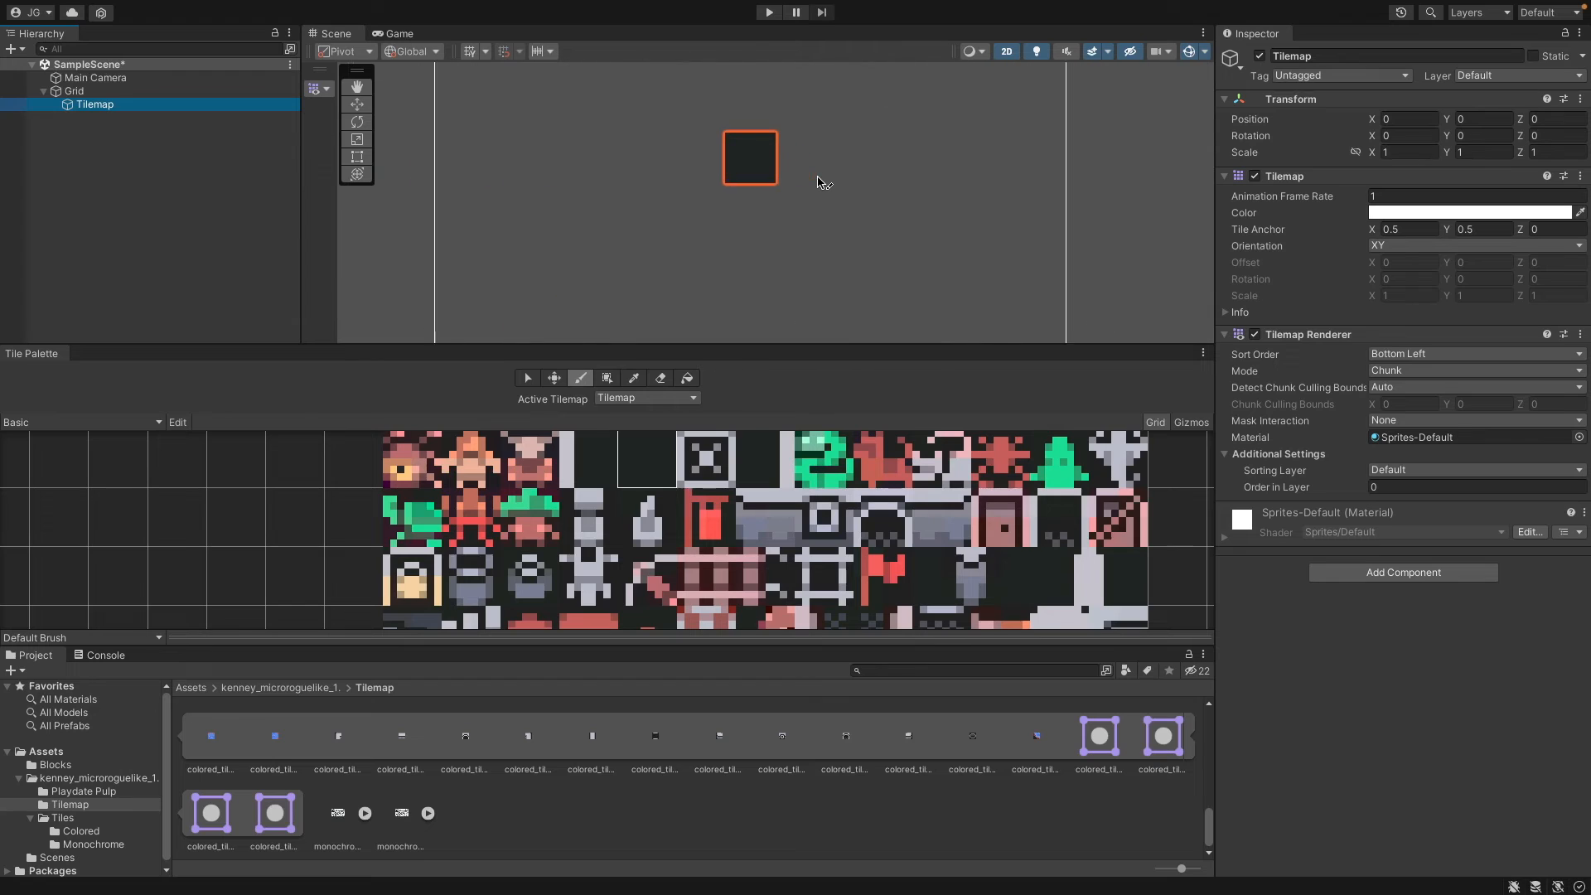
scroll(820, 180, "up", 5)
scroll(757, 143, "down", 8)
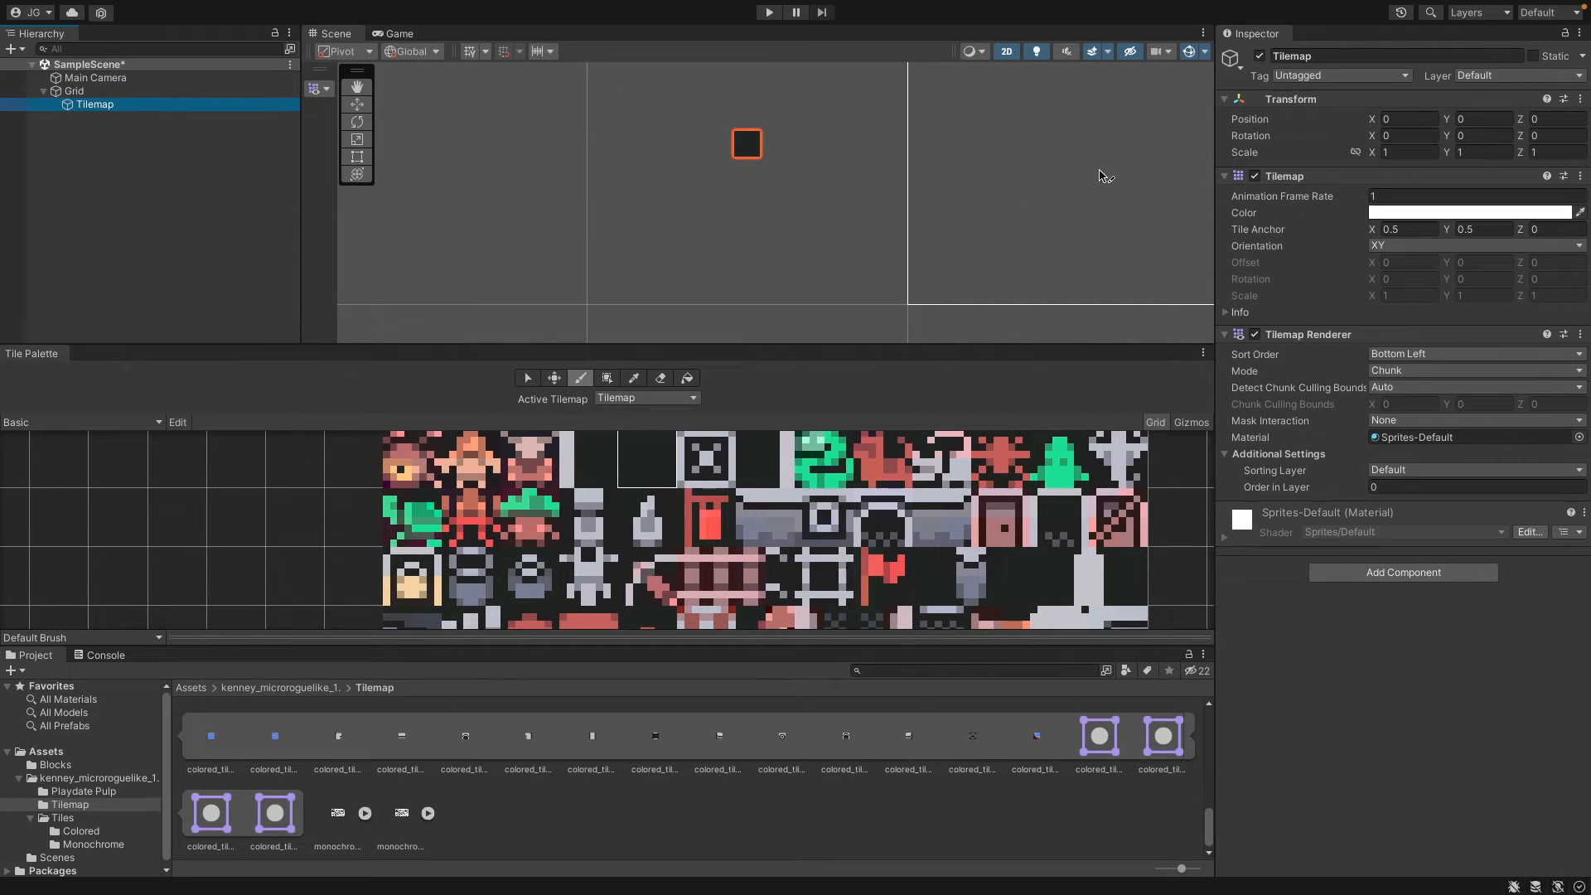
left_click(144, 89)
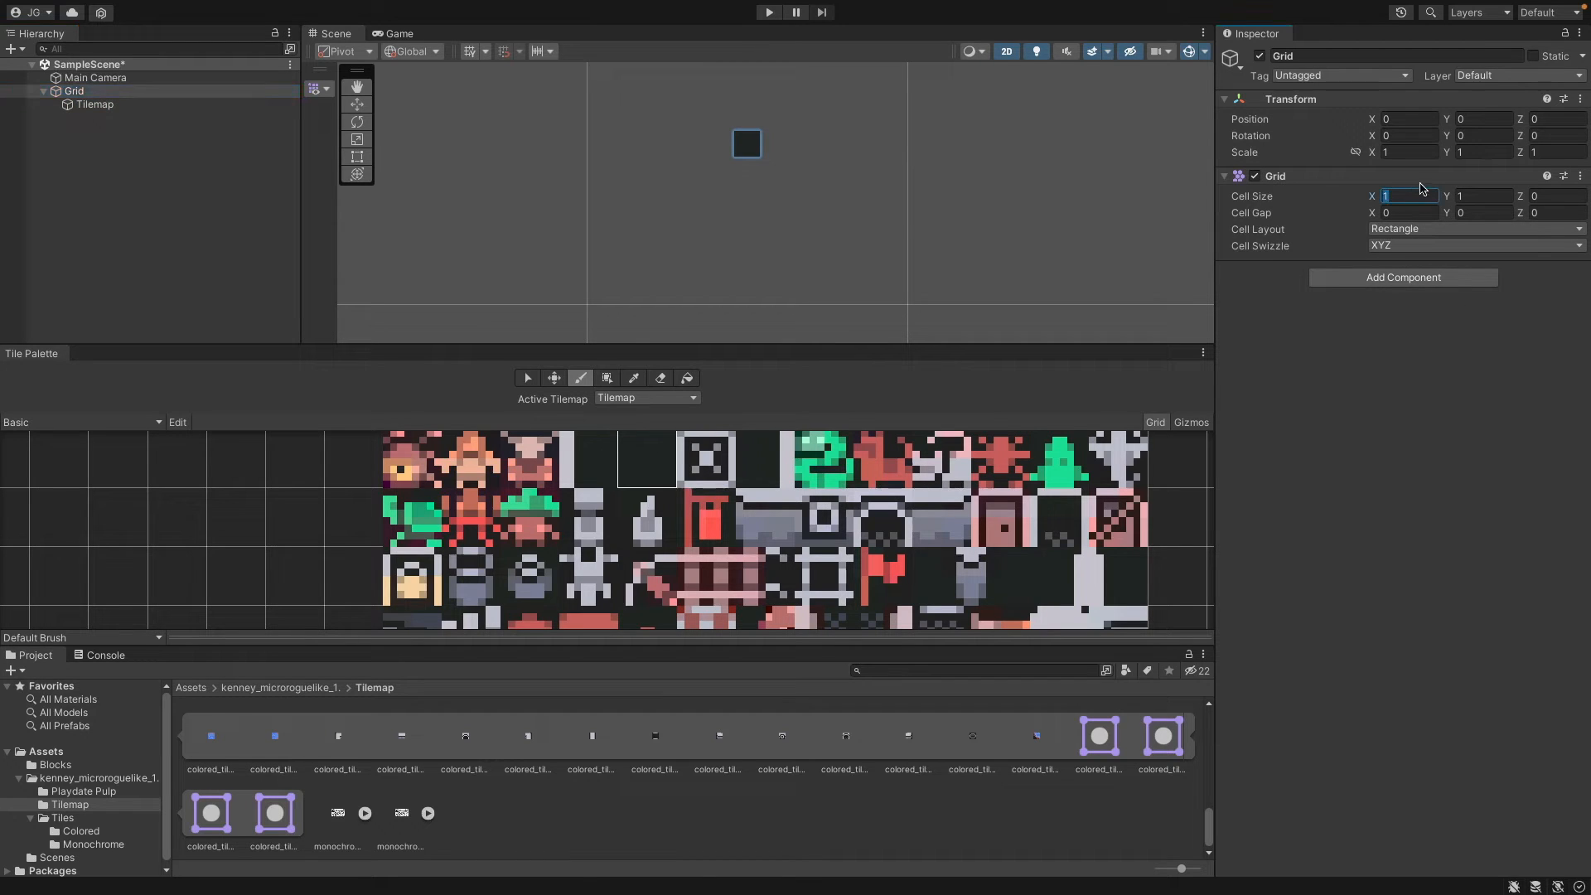
type("0.")
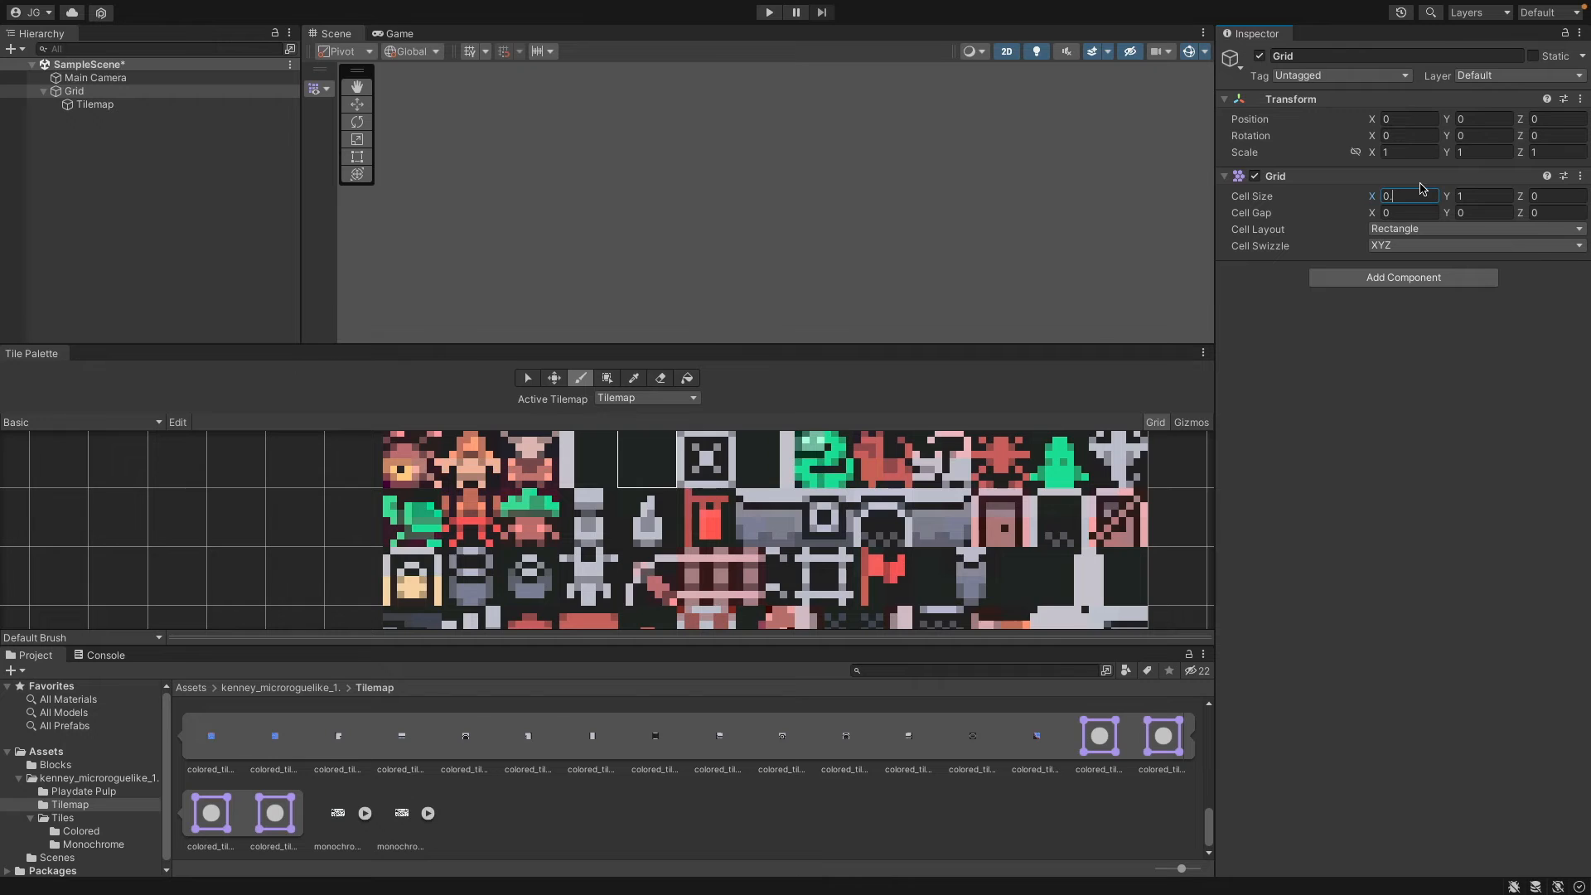
type("16")
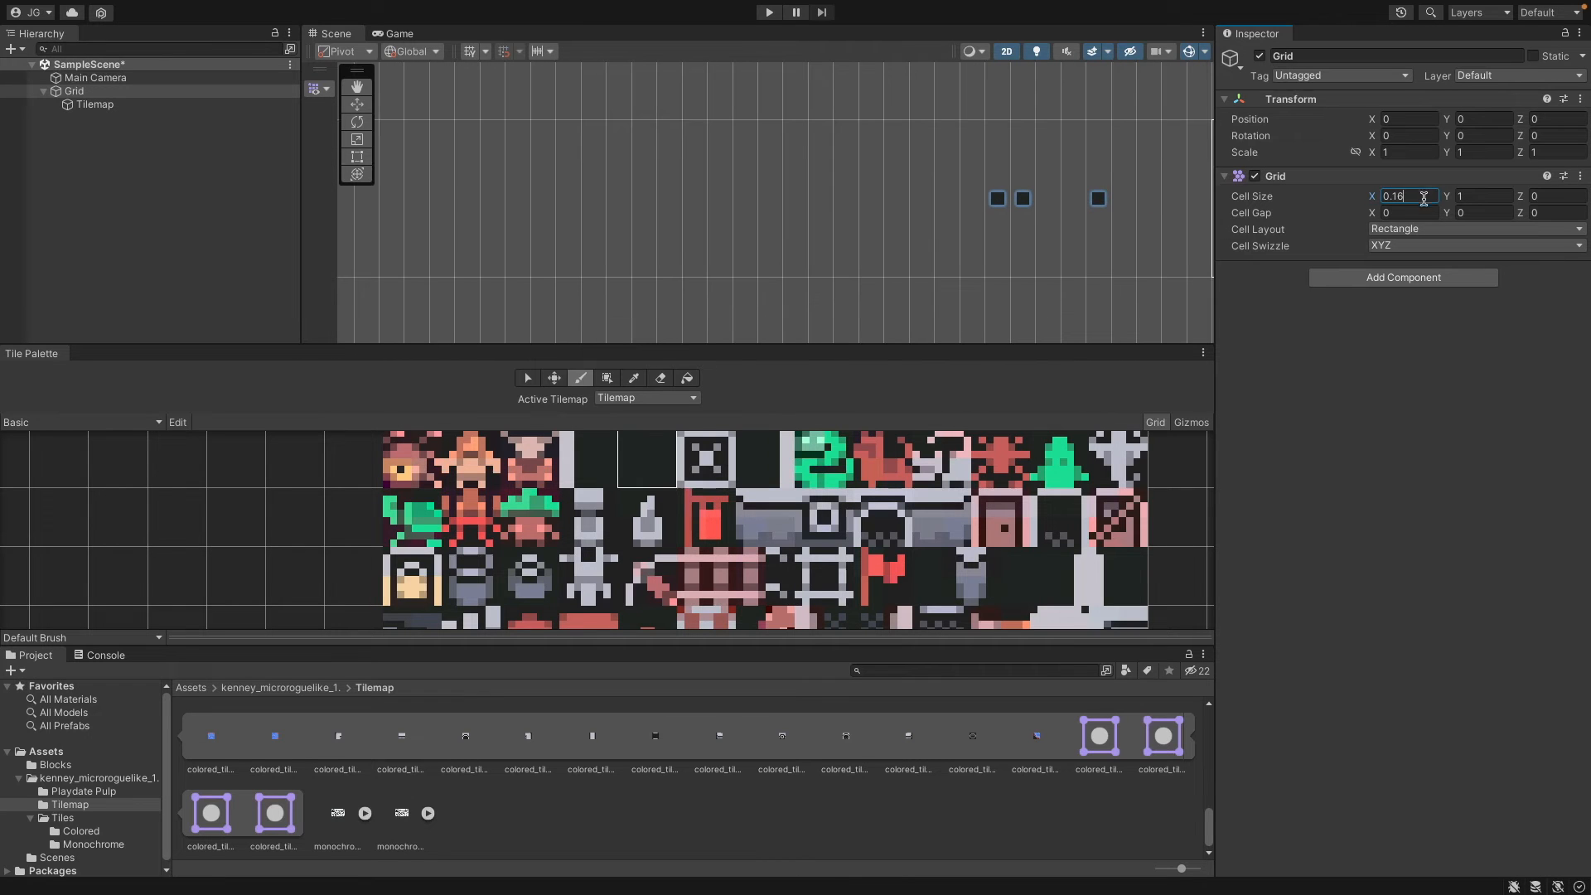
left_click(1457, 196)
type("0.16")
type("0.16")
- Try successively smaller X cell sizes for the Grid in 0.01 decrements, from 0.18 down to 0.1
scroll(1101, 185, "up", 6)
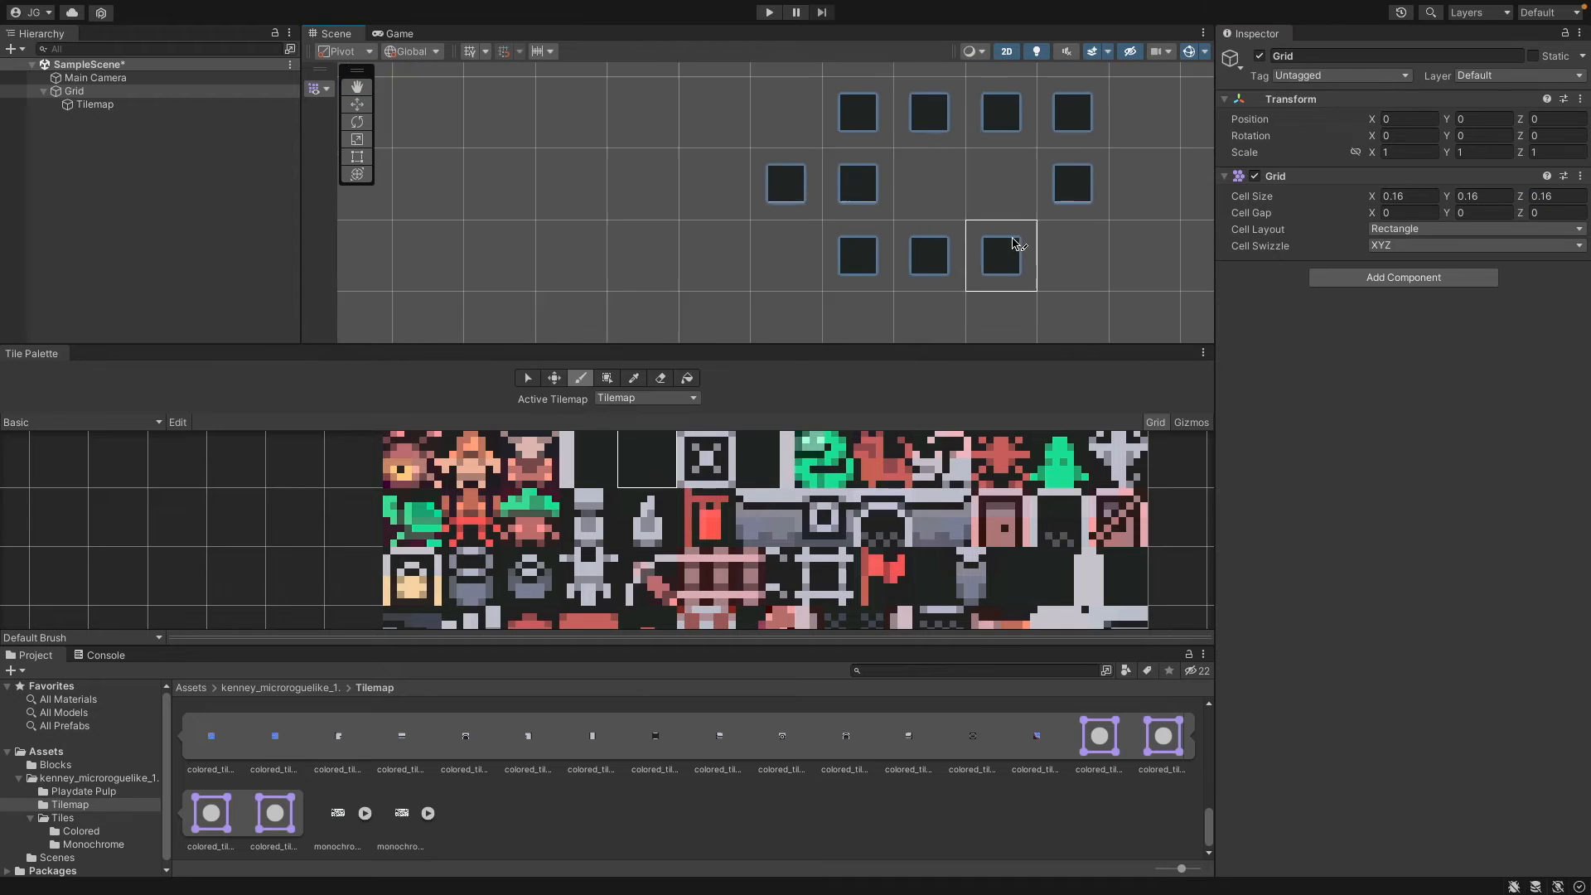
scroll(1016, 243, "down", 2)
left_click(1414, 196)
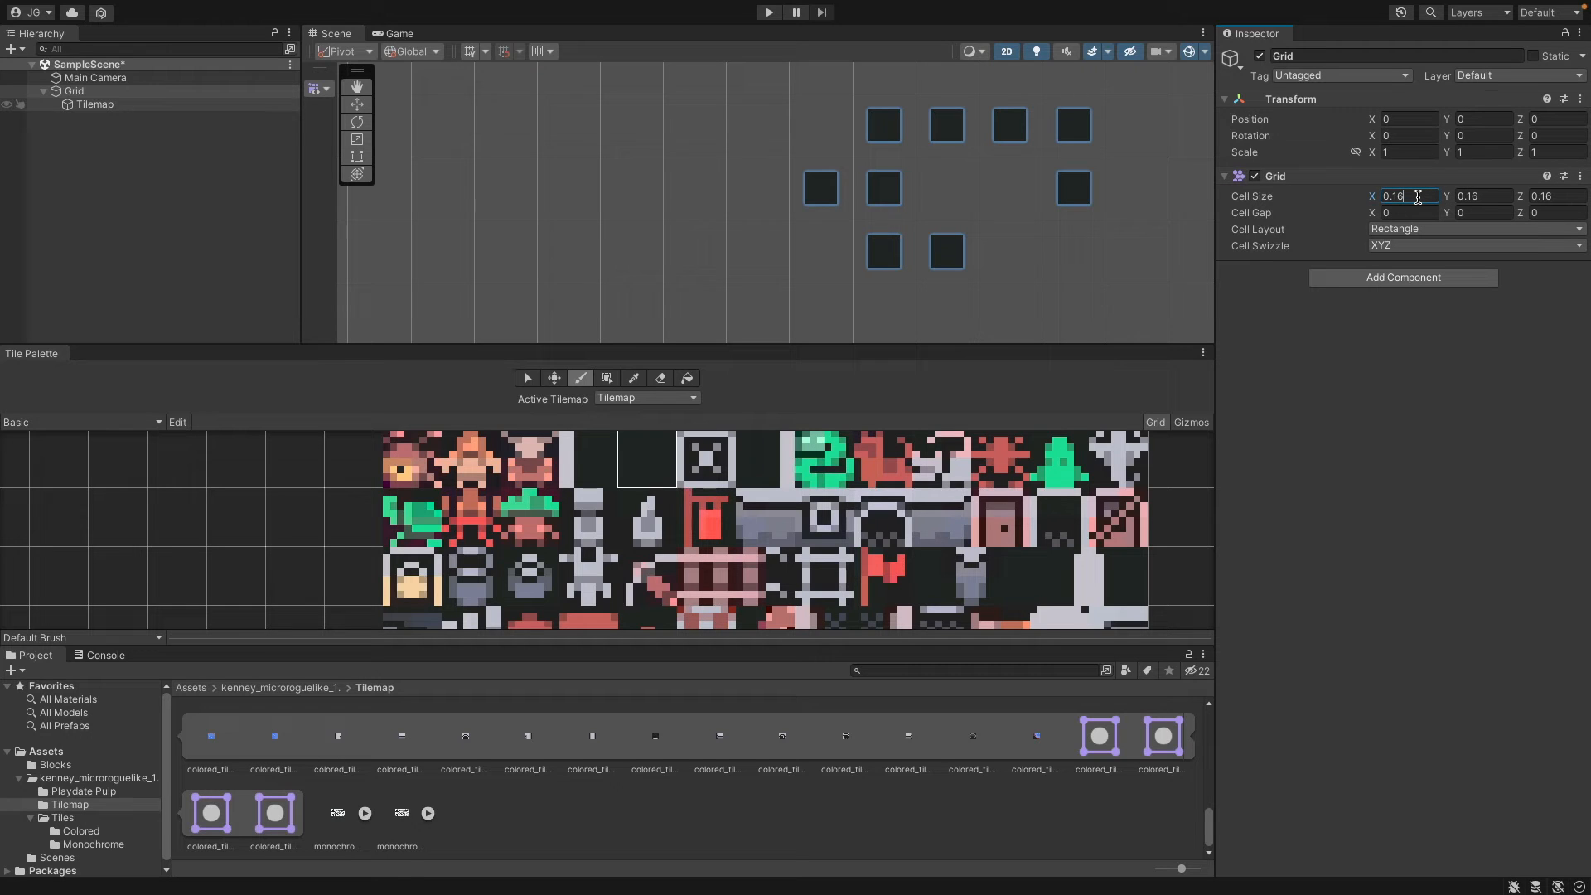
key("BackSpace")
type("8")
key("BackSpace")
type("7")
key("BackSpace")
type("6")
key("BackSpace")
type("5")
key("BackSpace")
type("4")
key("BackSpace")
type("3")
key("BackSpace")
type("2")
key("BackSpace")
type("1")
key("BackSpace")
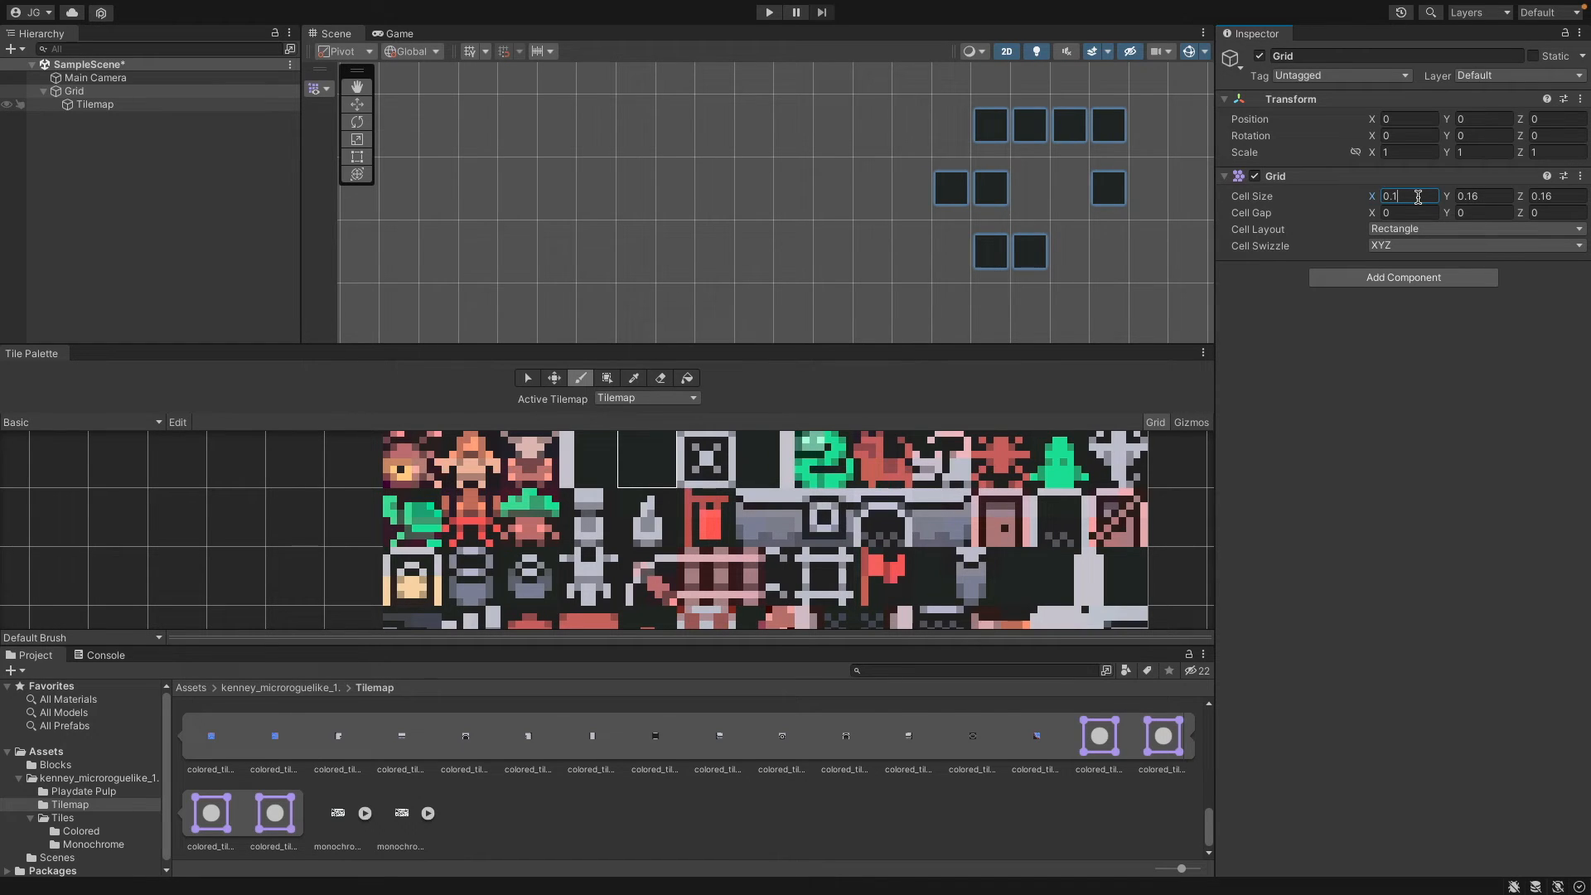
- Set the Grid's X cell size to 0.08 after trying 0.05 and 0.09
key("BackSpace")
type("05")
key("BackSpace")
type("5")
key("BackSpace")
type("9")
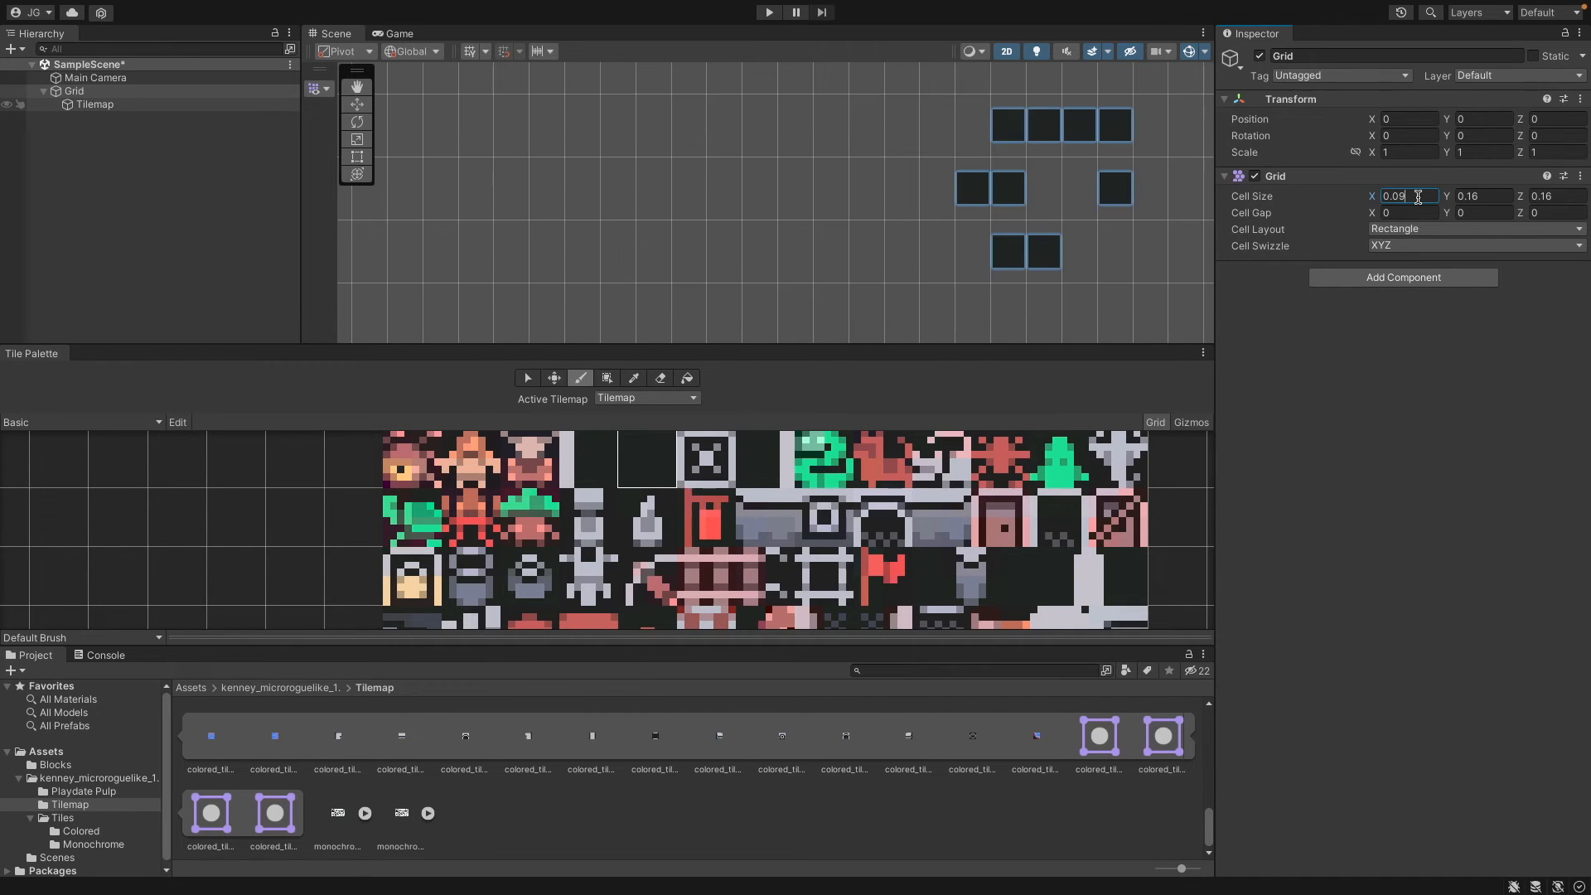
key("BackSpace")
type("8")
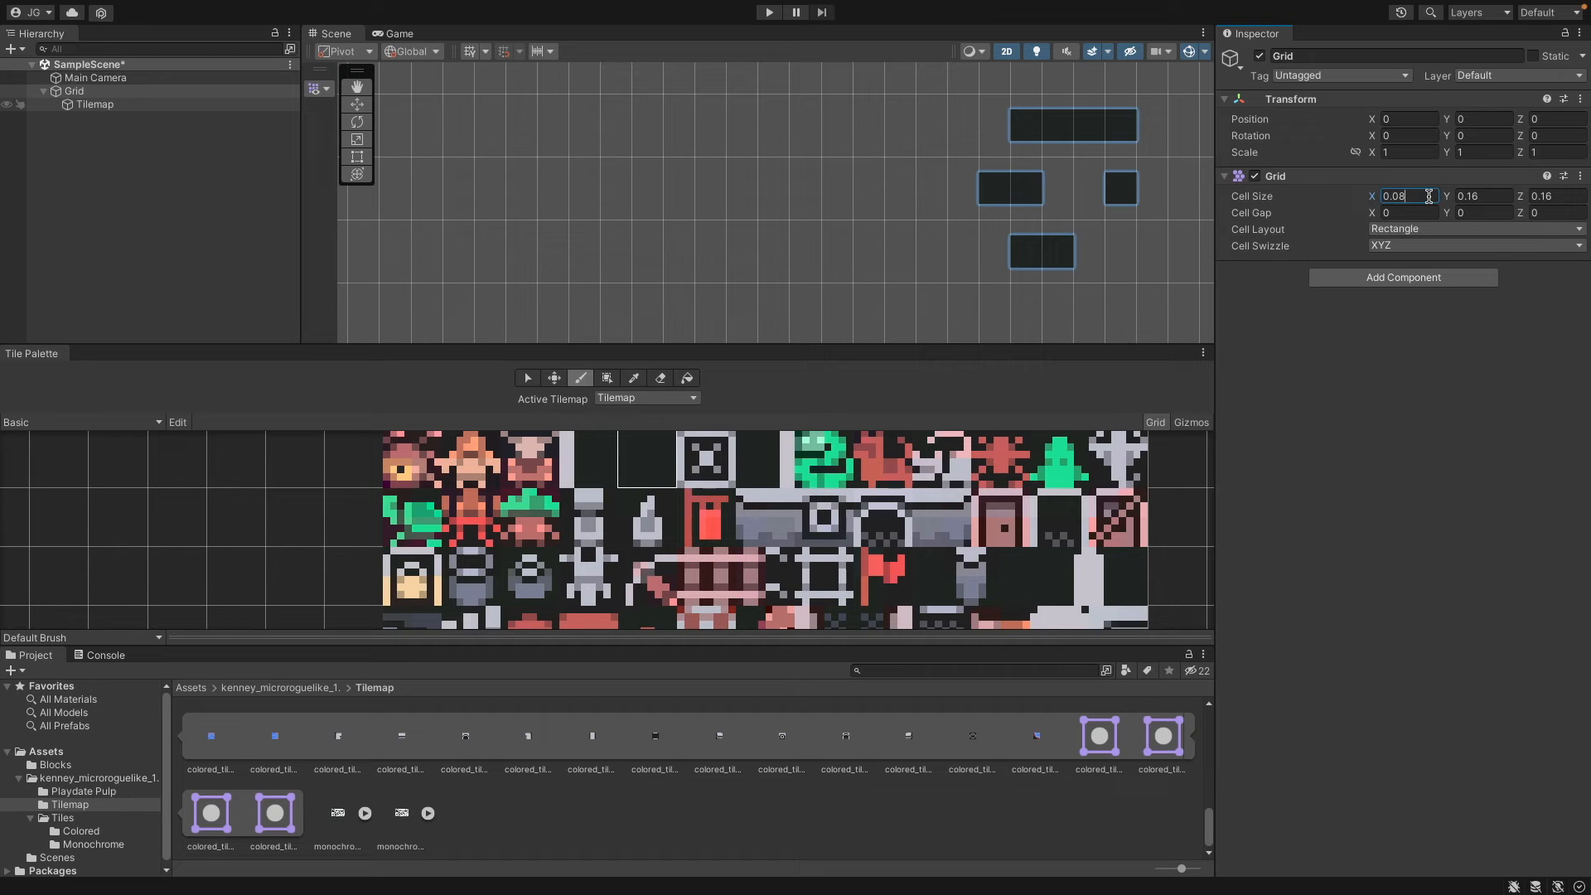
- Set the Grid's Y and Z cell sizes to 0.08
key("Tab")
type("0.08")
key("Tab")
type("0.08")
scroll(1040, 172, "up", 3)
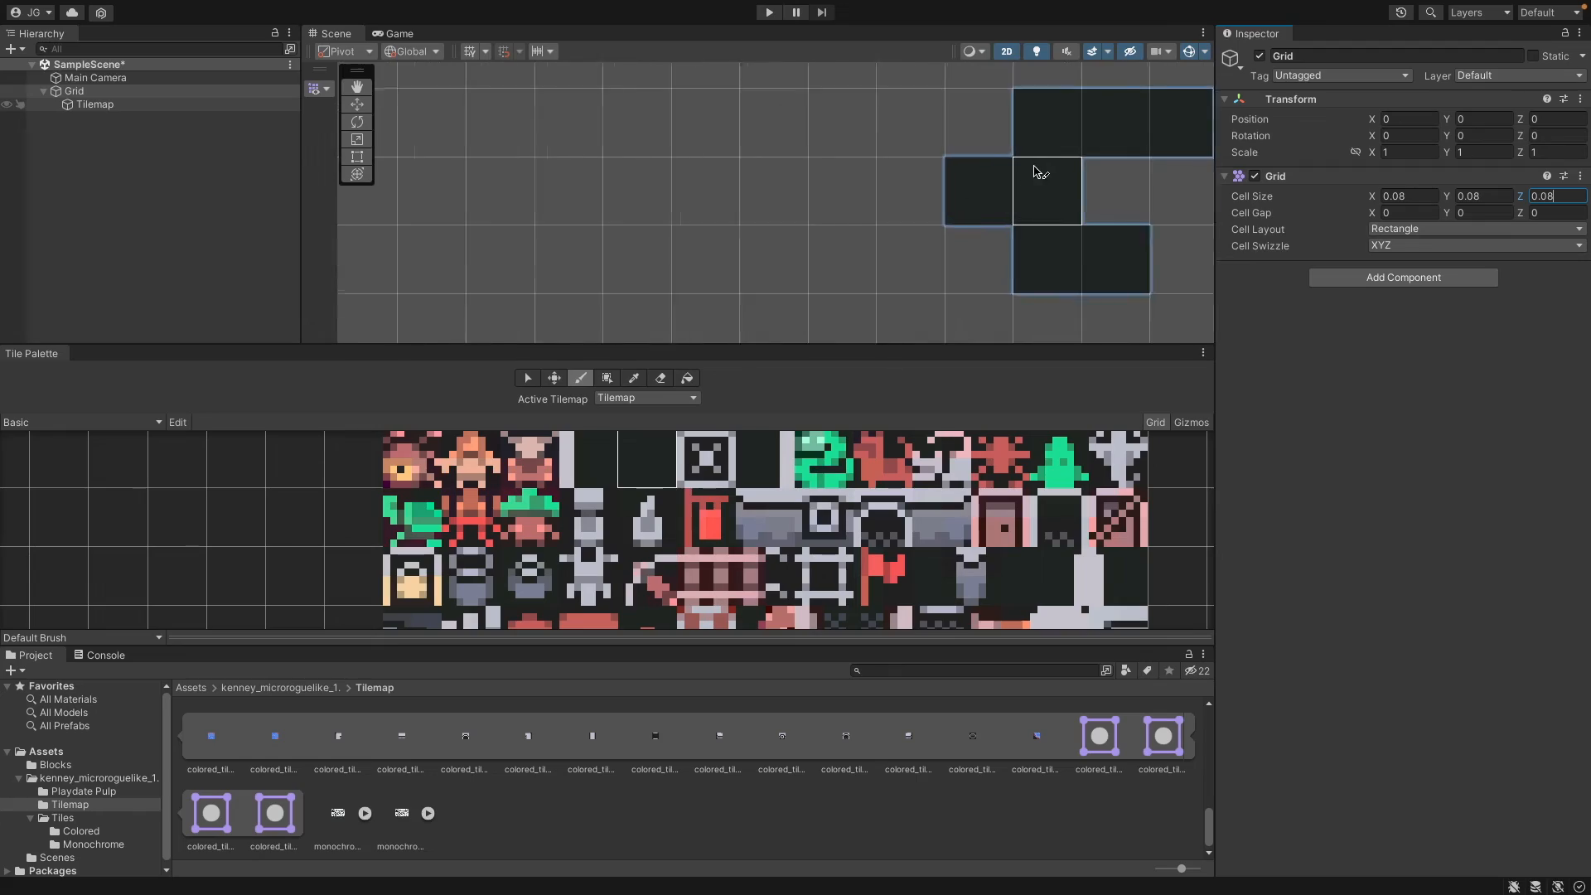
- Erase all the dark tiles painted on the Tilemap
scroll(1041, 172, "down", 5)
scroll(837, 184, "up", 5)
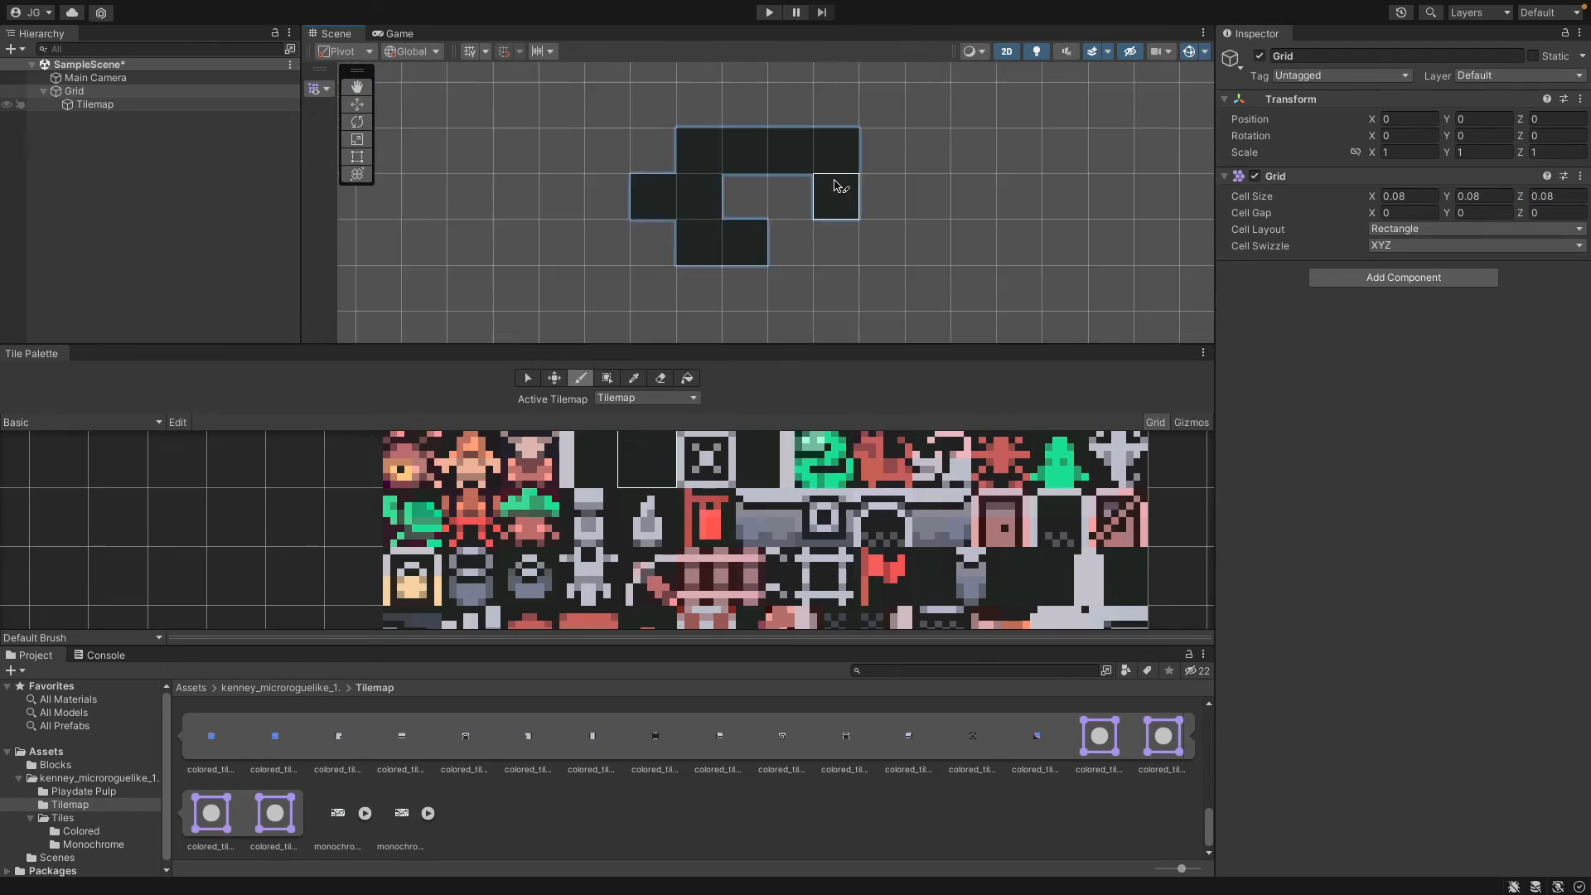
scroll(836, 184, "down", 8)
scroll(849, 190, "up", 10)
scroll(777, 174, "down", 2)
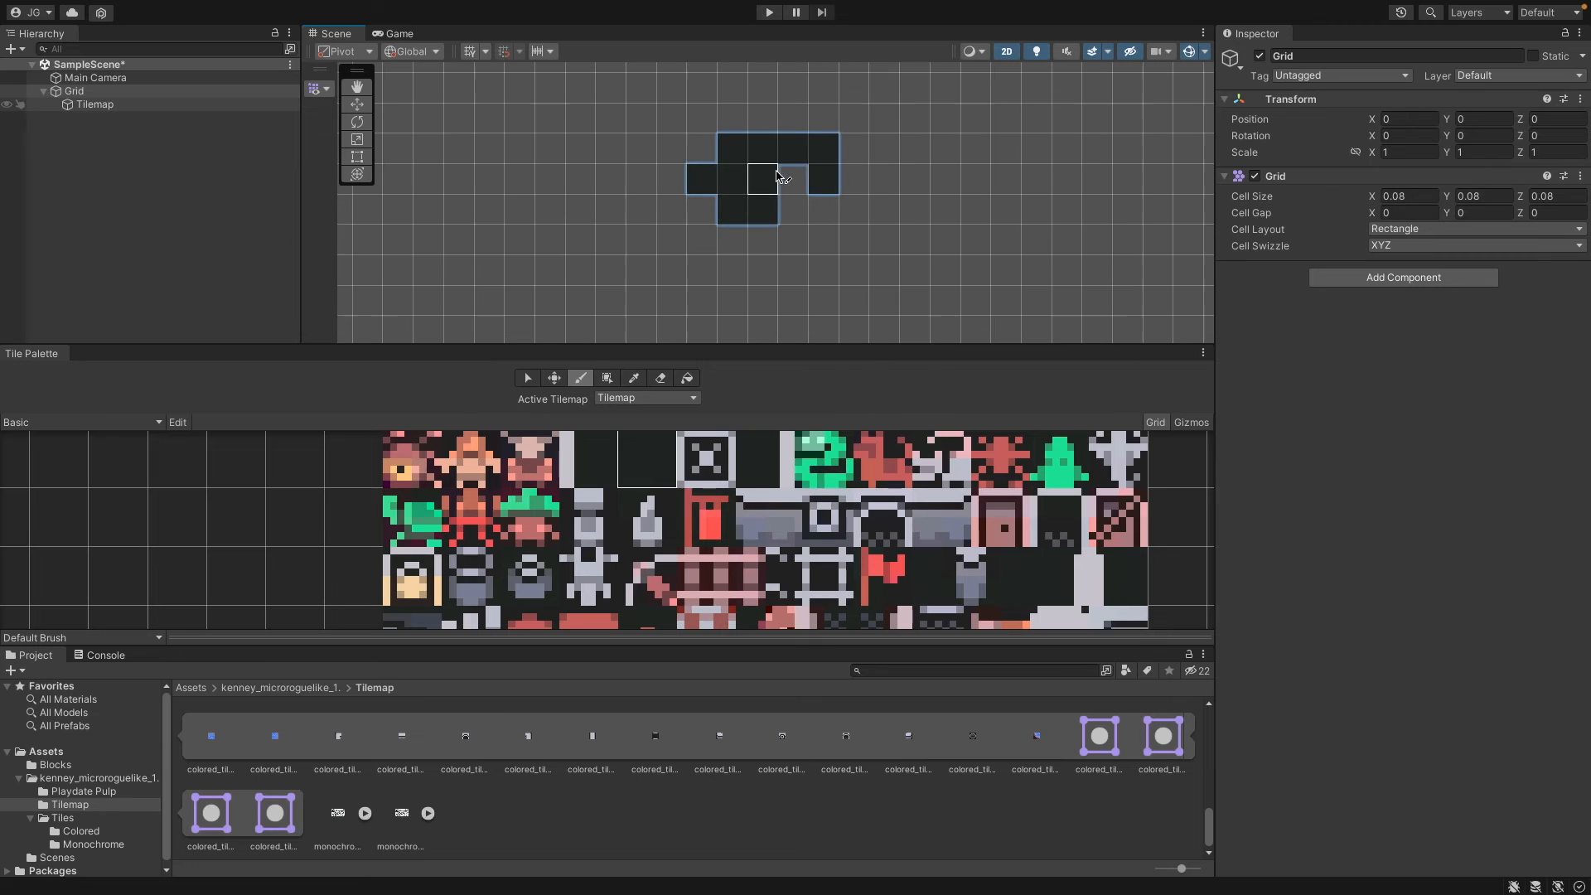
key("d")
left_click(762, 178)
mouse_move(756, 223)
left_mouse_down()
mouse_move(825, 217)
mouse_move(762, 207)
mouse_move(793, 241)
mouse_move(738, 240)
left_mouse_up()
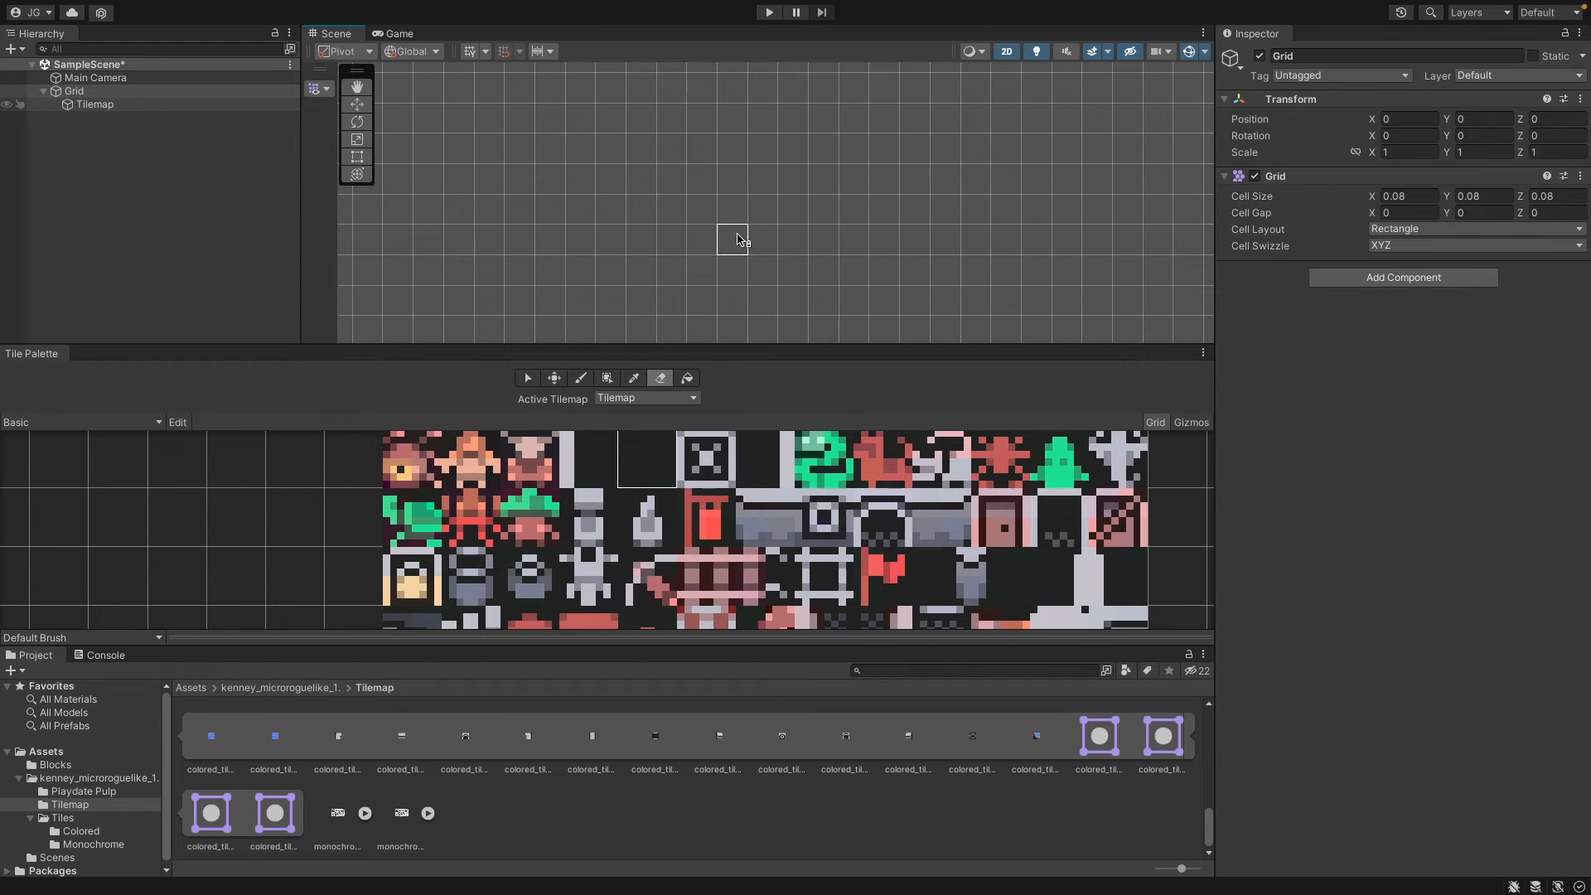
- Try painting a freehand trail of dark tiles across the empty Tilemap with the brush
left_click(581, 377)
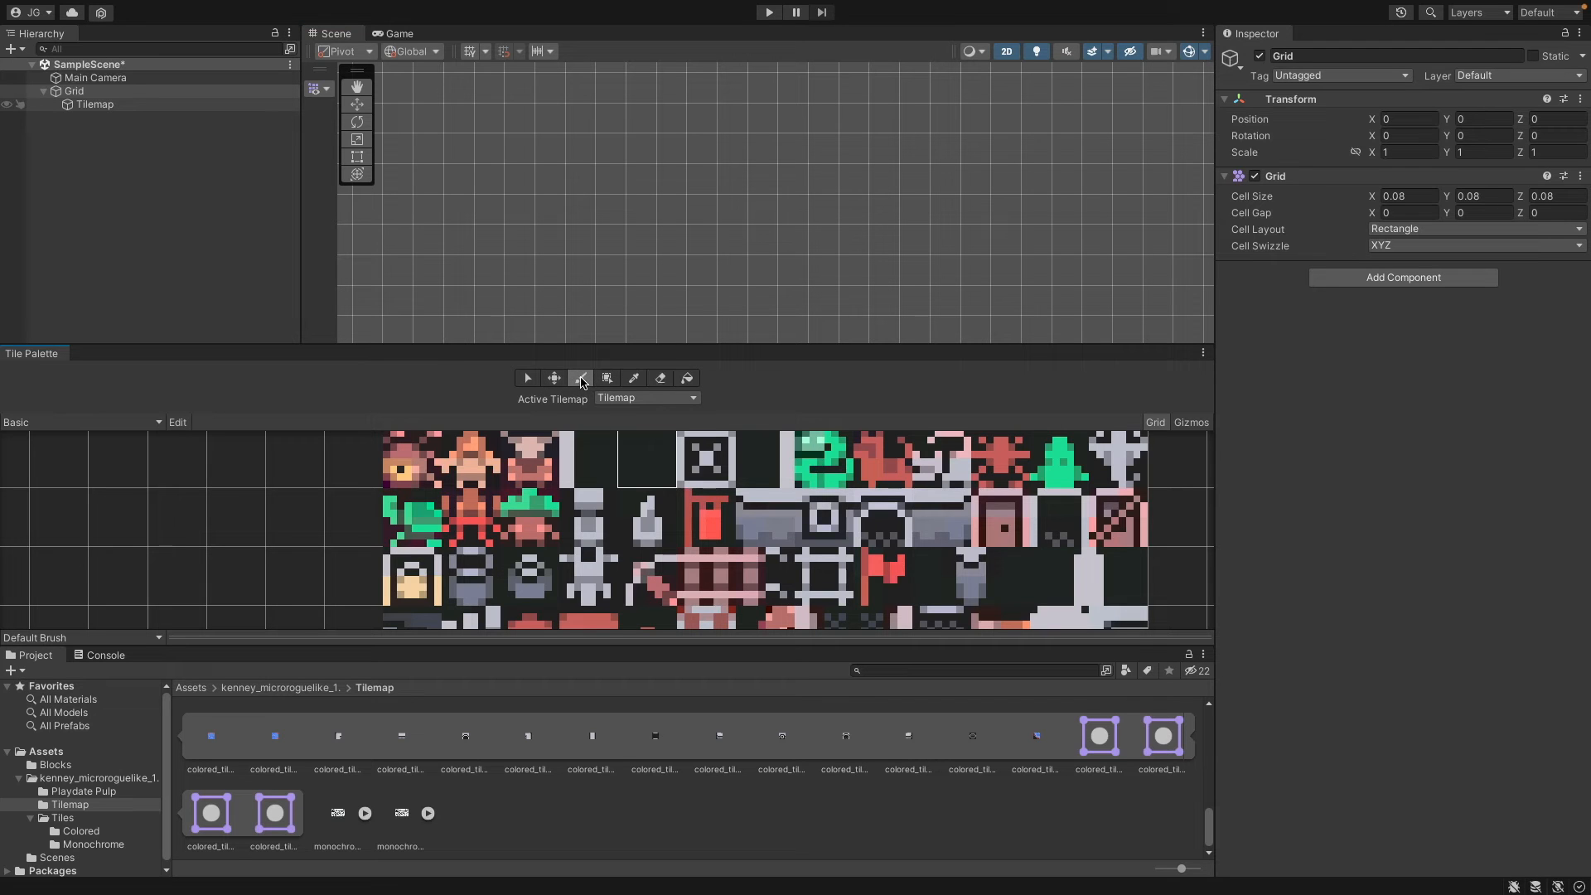
mouse_move(762, 300)
left_mouse_down()
mouse_move(519, 79)
mouse_move(708, 192)
mouse_move(714, 247)
left_mouse_up()
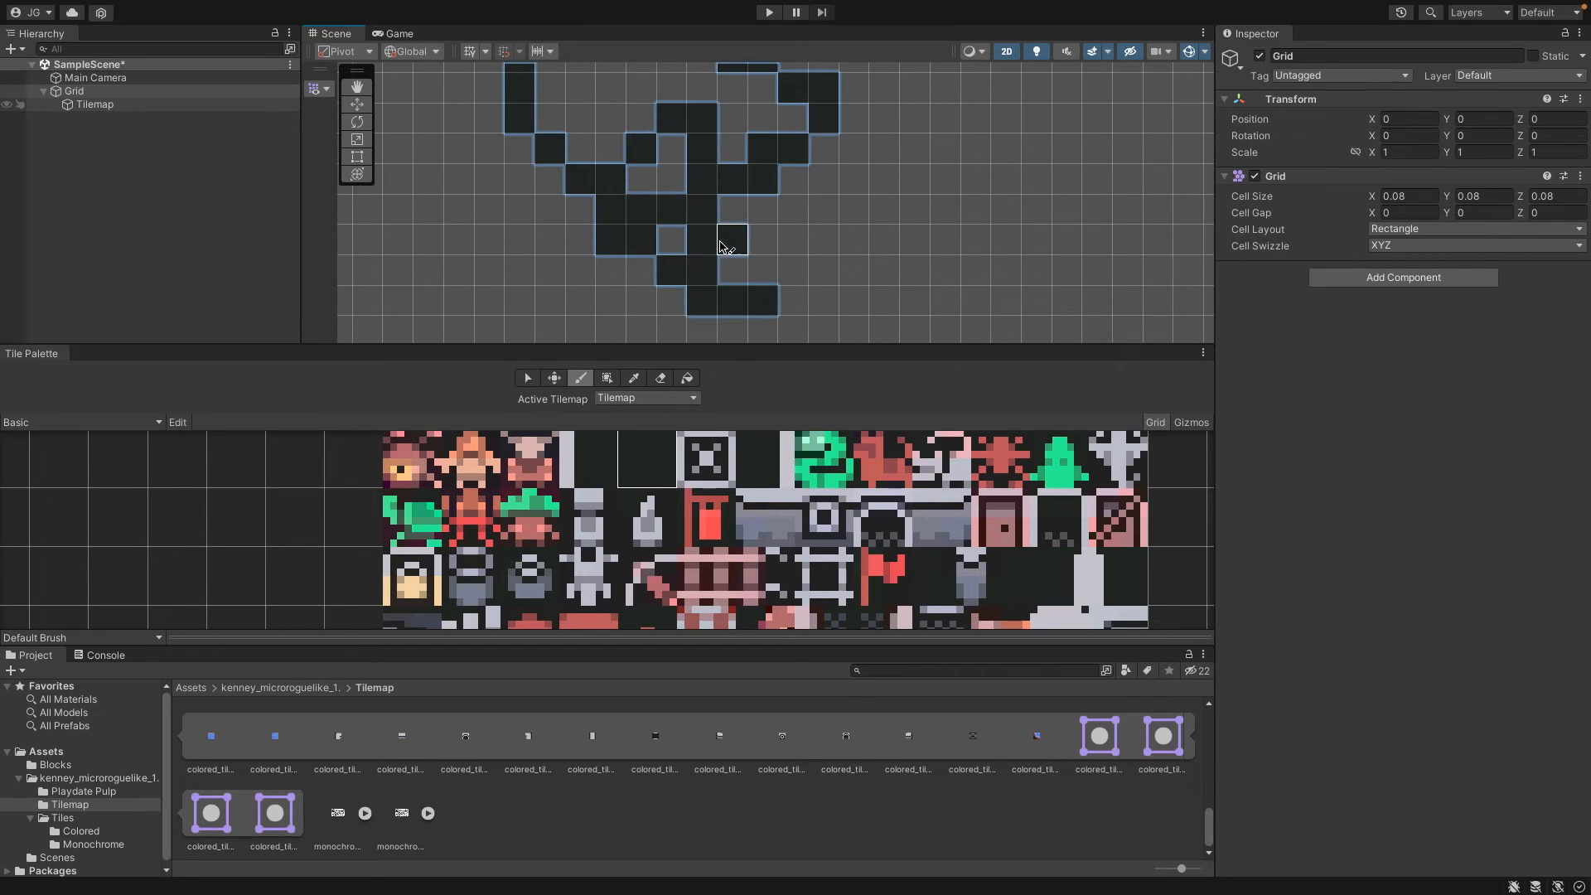
scroll(718, 251, "down", 10)
key("super+z")
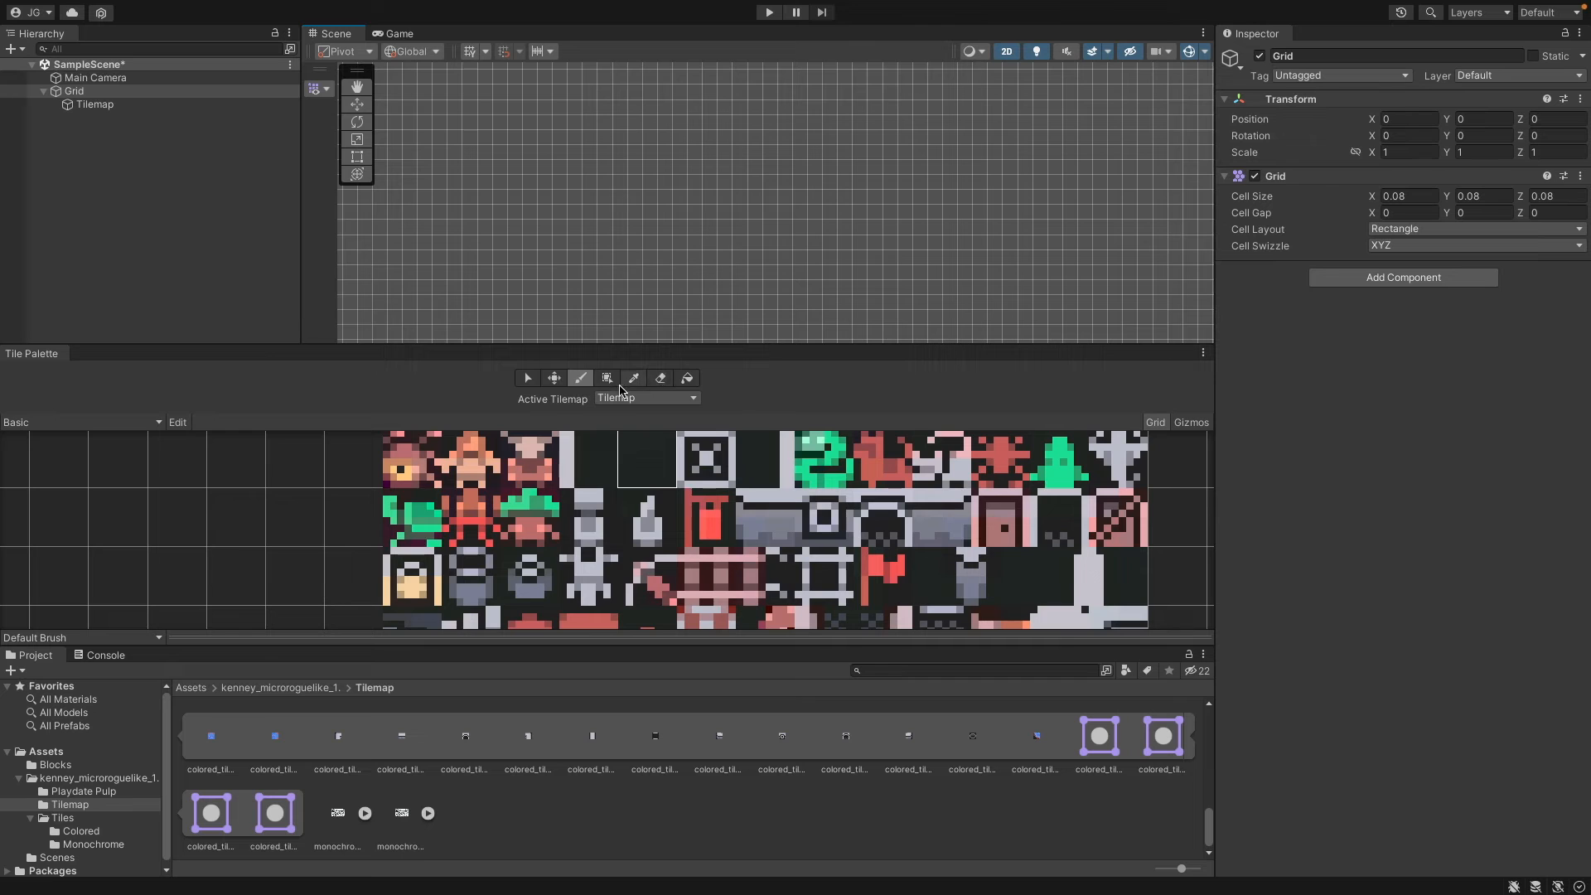
- Fill a large rectangular area of the Tilemap with the plain dark tile using the filled box tool
left_click(608, 379)
left_click_drag(466, 73, 1094, 351)
scroll(1098, 339, "down", 5)
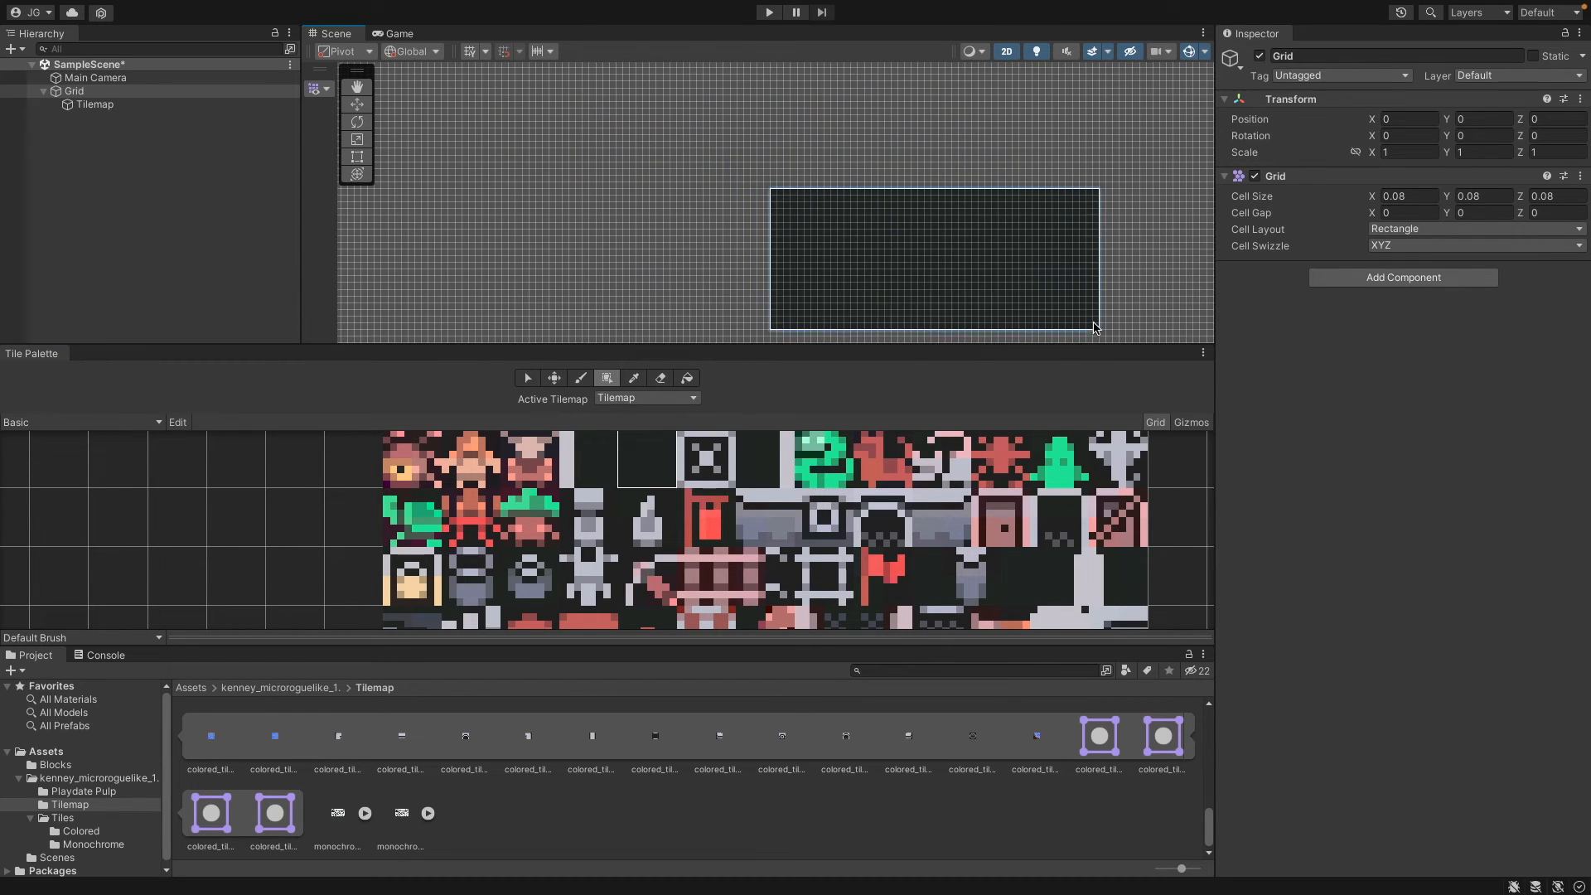
scroll(1098, 334, "down", 5)
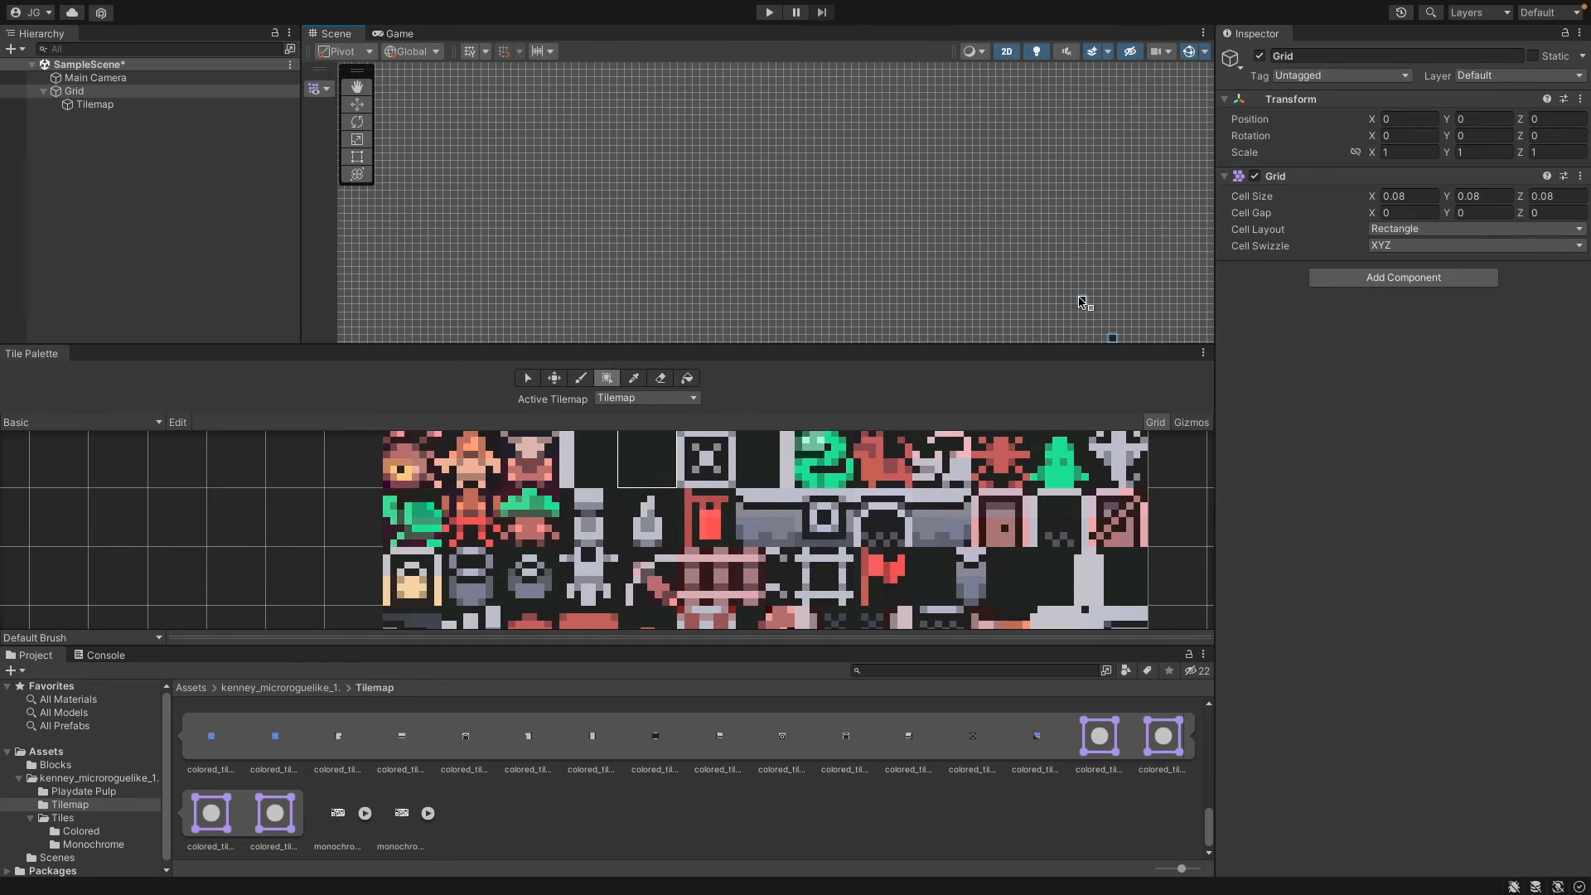
scroll(1083, 303, "down", 2)
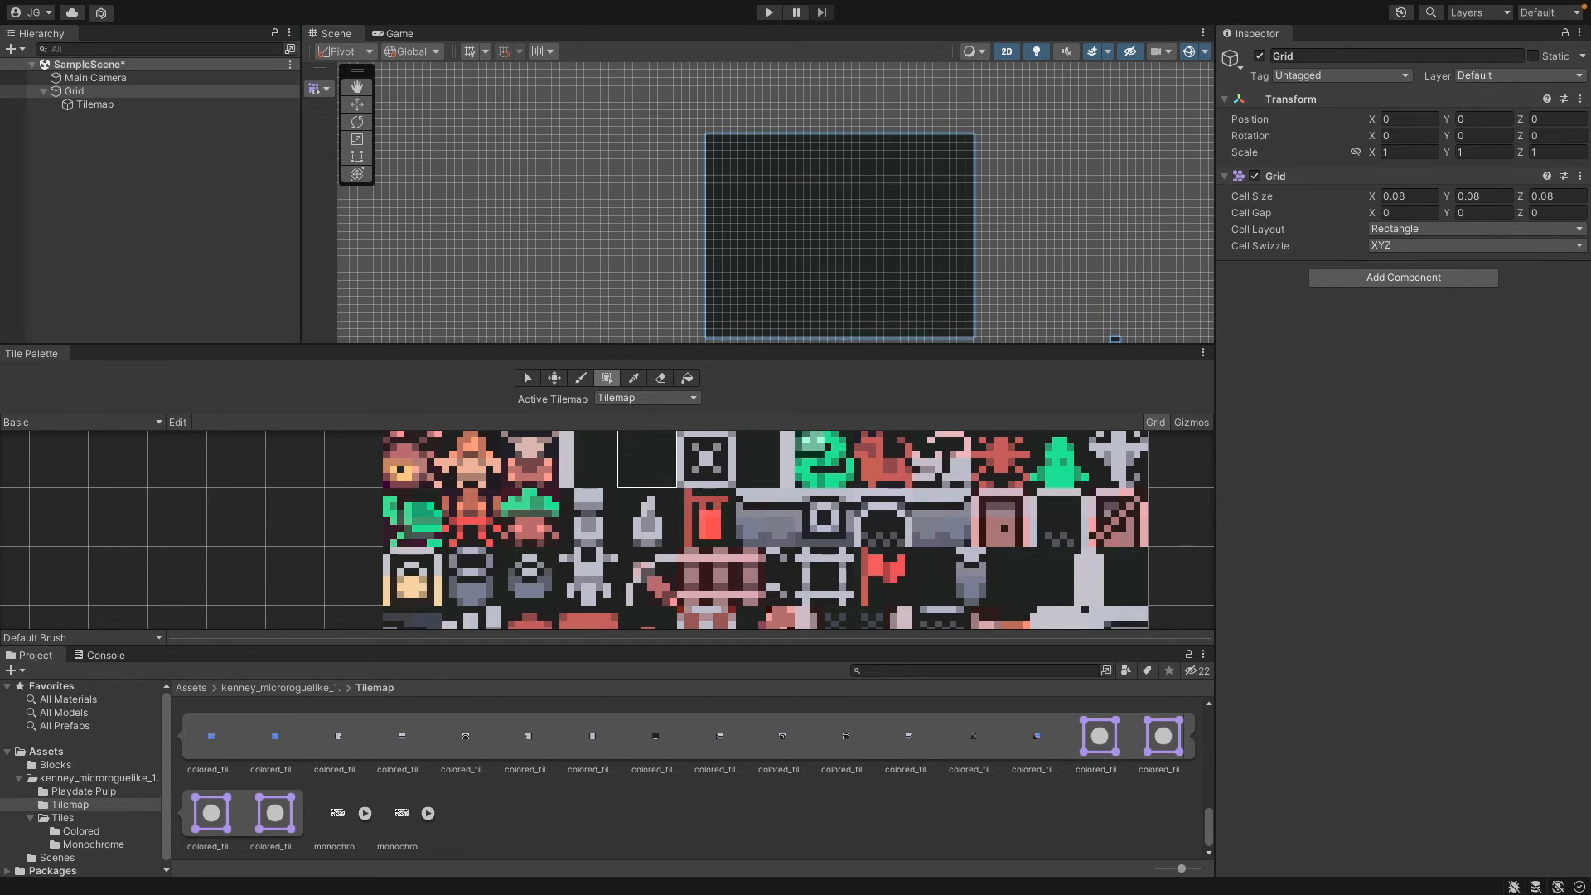
scroll(1109, 176, "up", 2)
scroll(1025, 197, "up", 4)
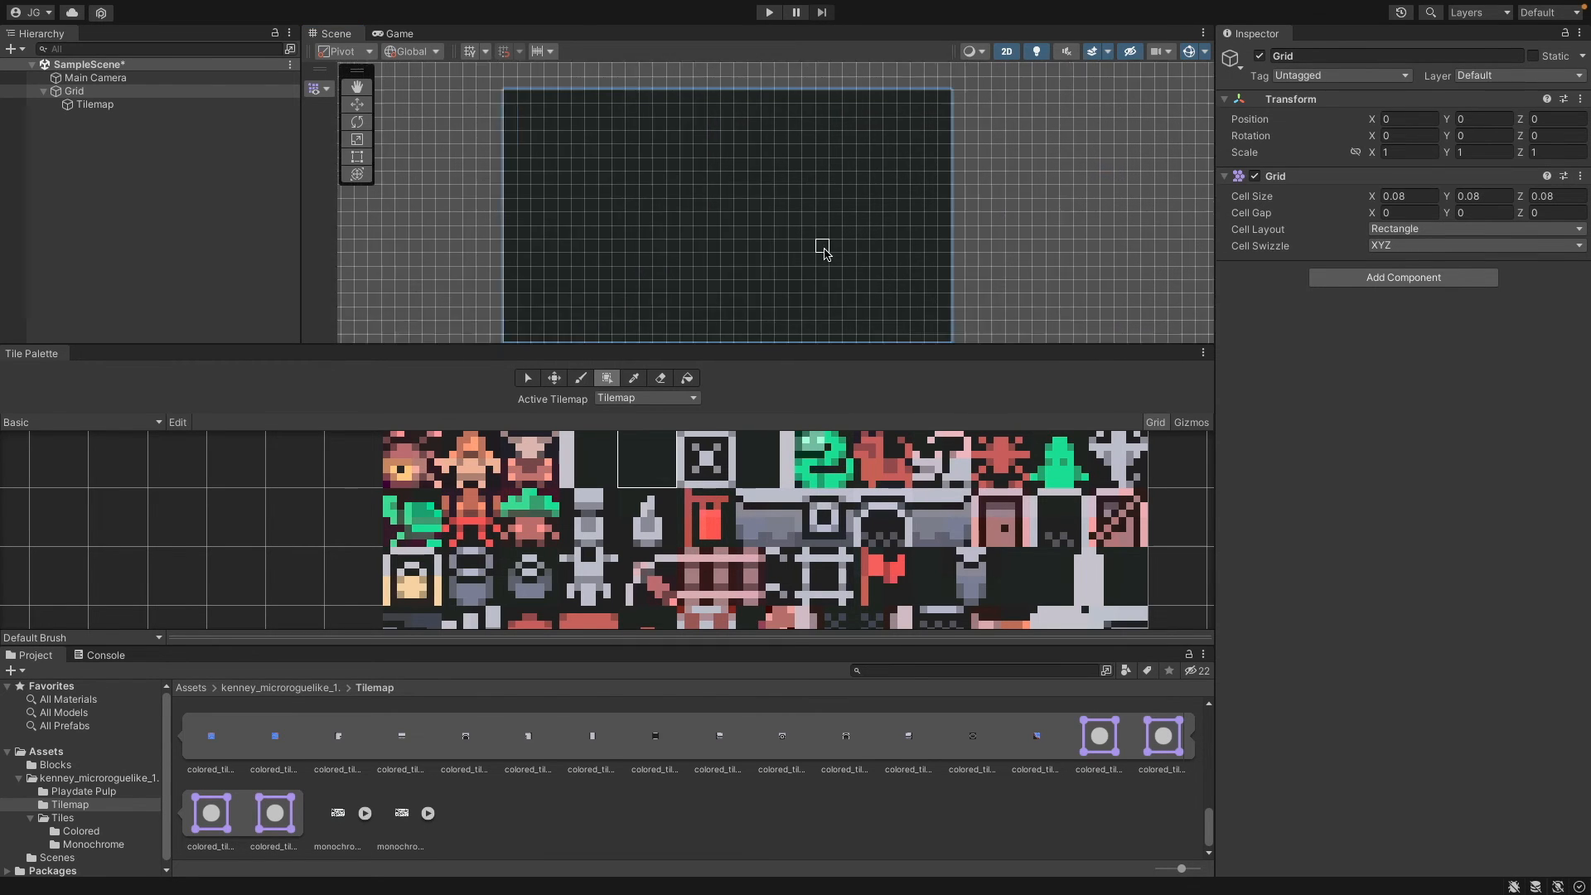
scroll(825, 253, "up", 3)
scroll(824, 253, "down", 3)
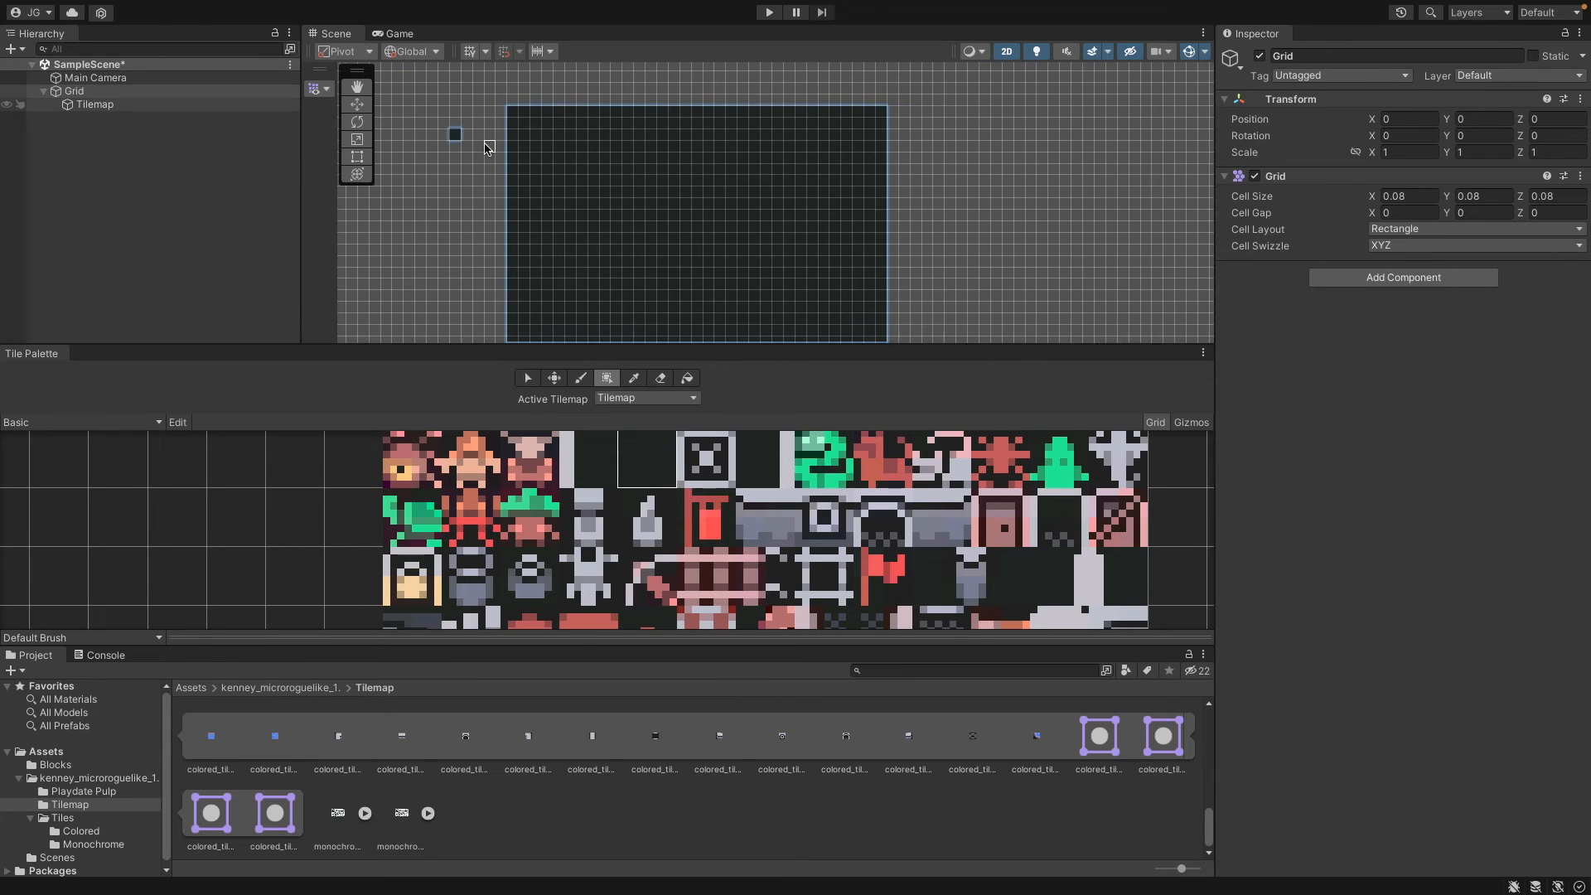
scroll(675, 172, "up", 1)
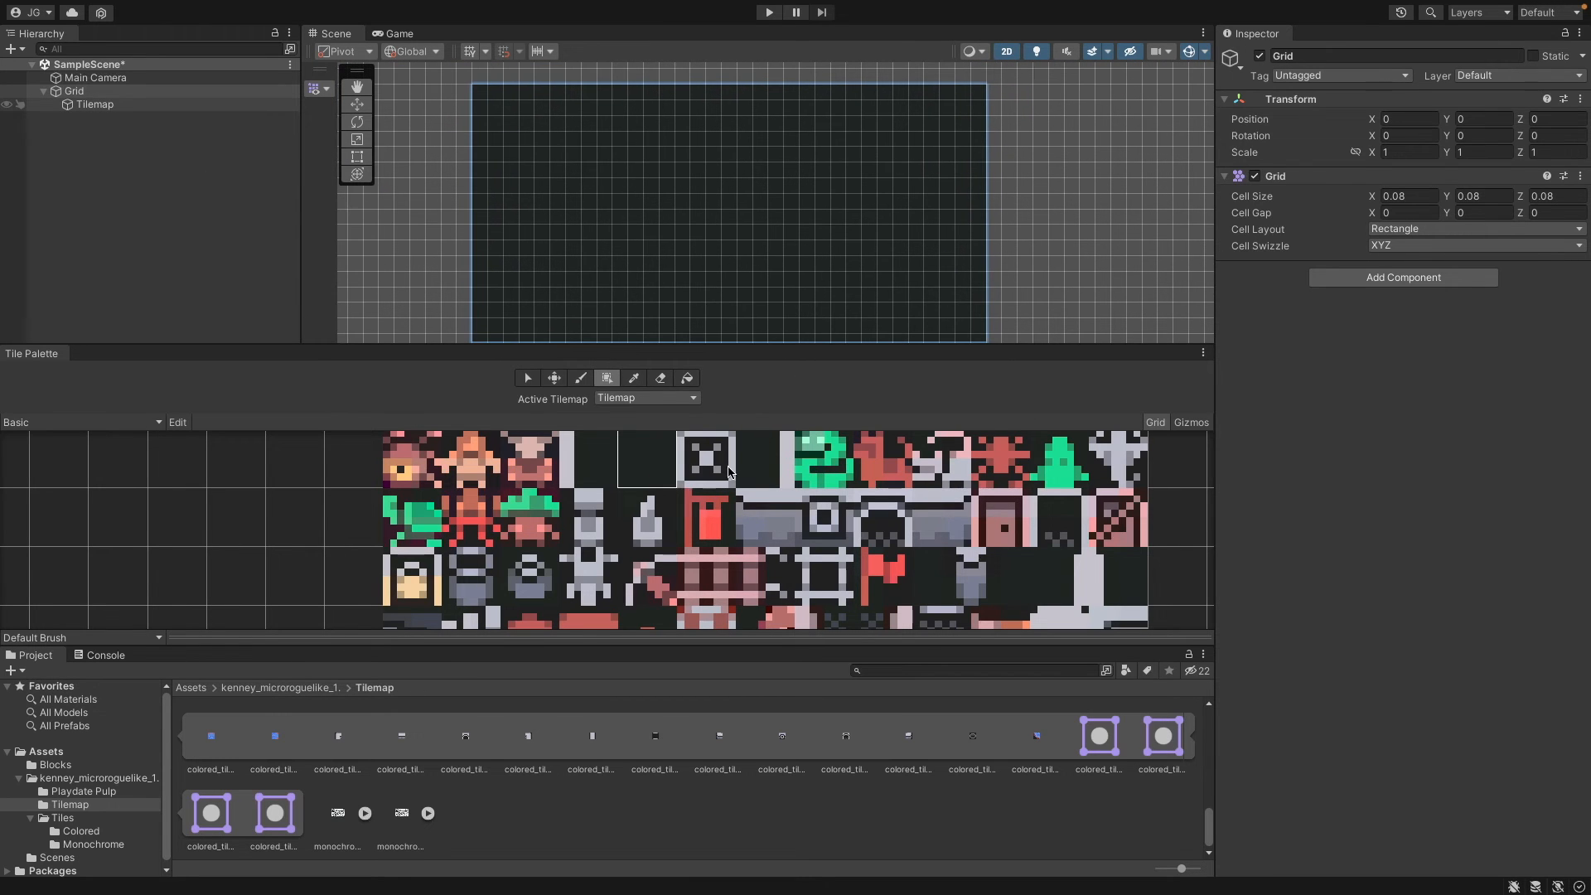
- Try painting the framed X block tile over the dark rectangle with the brush
left_click(578, 383)
mouse_move(589, 267)
left_mouse_down()
mouse_move(652, 237)
mouse_move(673, 245)
mouse_move(654, 251)
left_mouse_up()
key("super+z")
- Rename the Tilemap object under Grid as Background
left_click(121, 105)
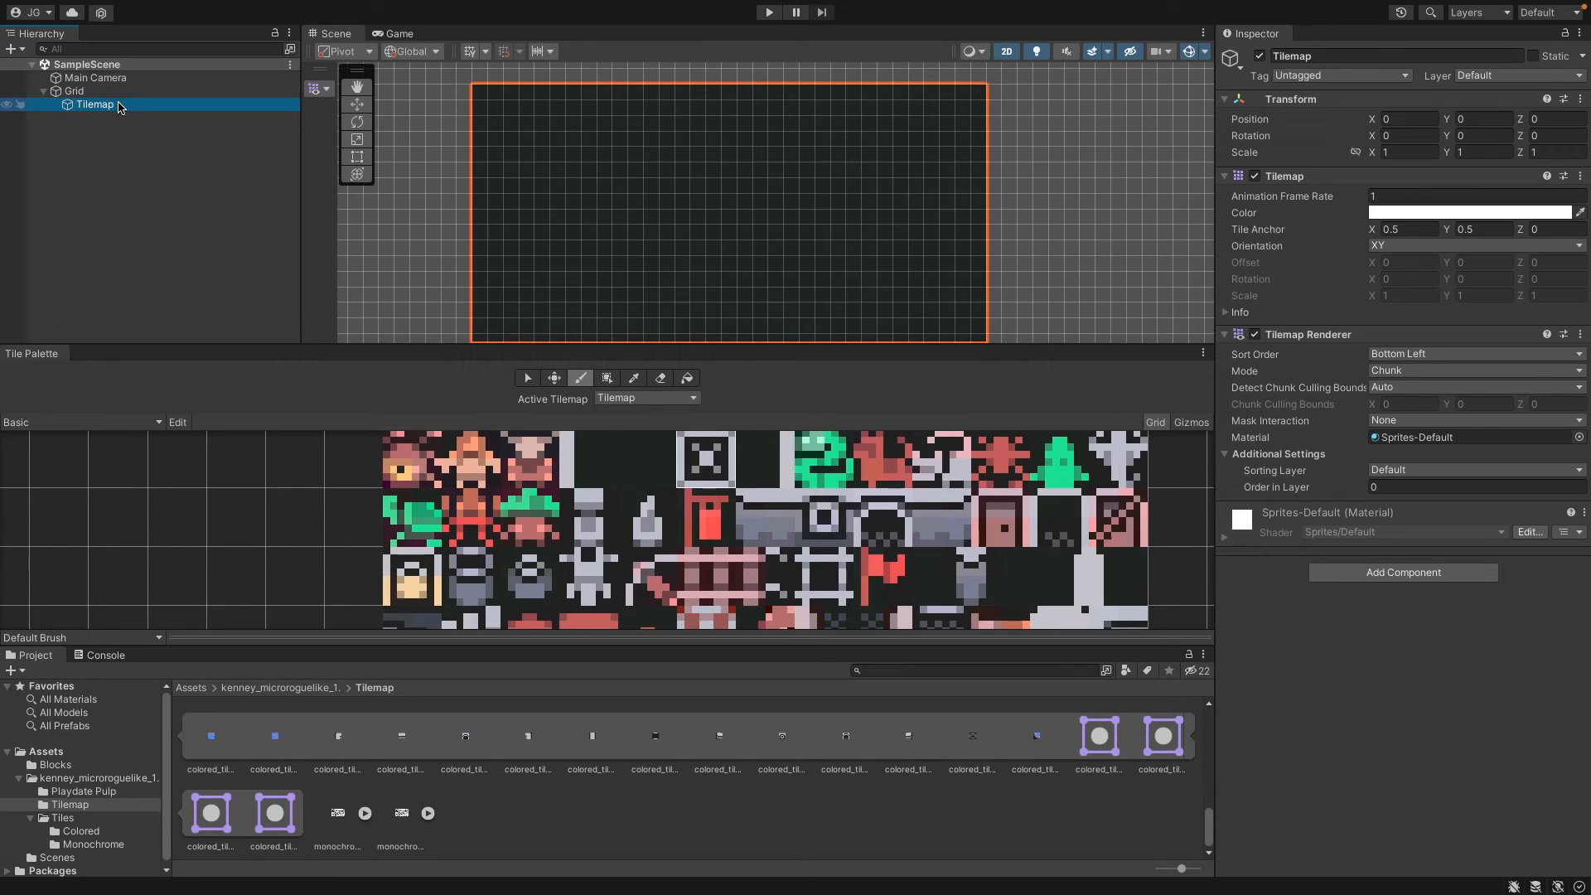
left_click(1373, 56)
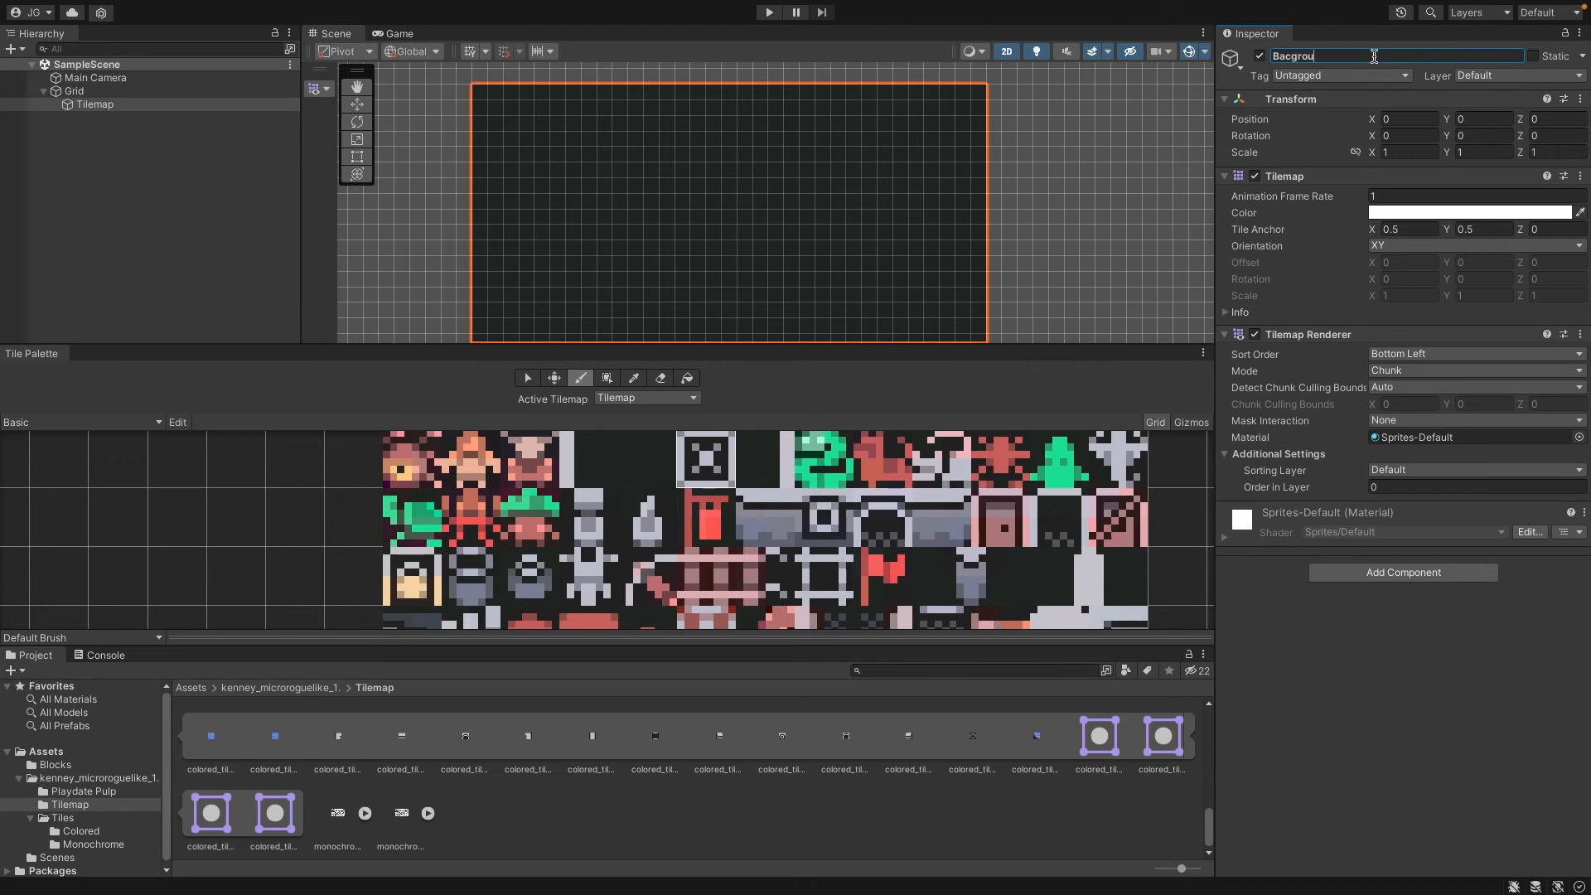
type("Bacground")
key("Left")
key("Left")
key("Left")
key("Left")
key("Left")
key("Left")
type("k")
key("Return")
left_click(184, 116)
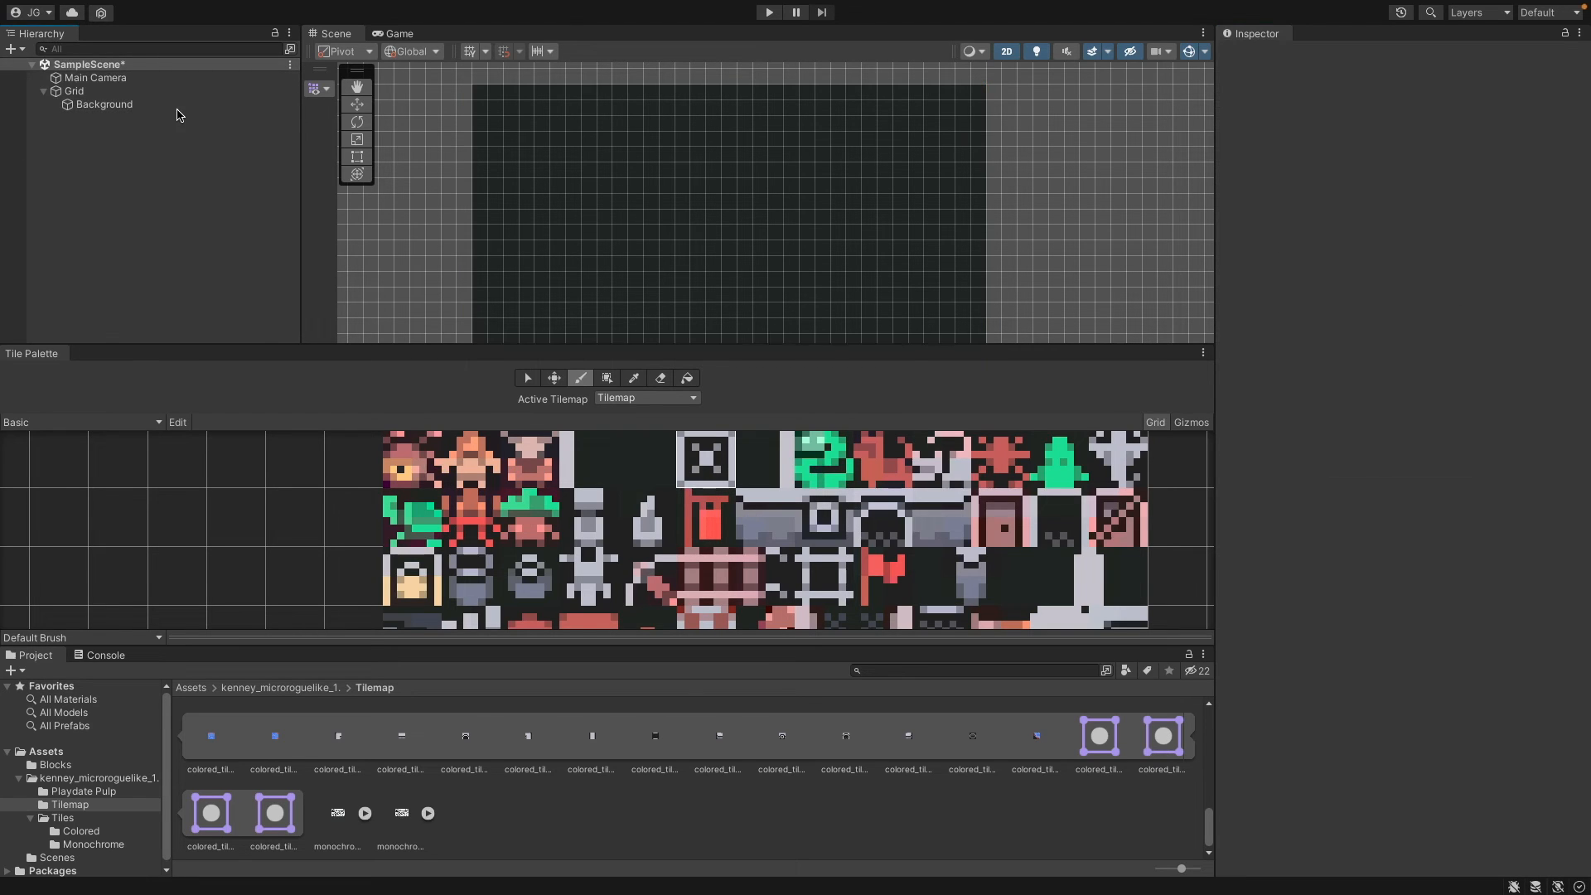
left_click(124, 105)
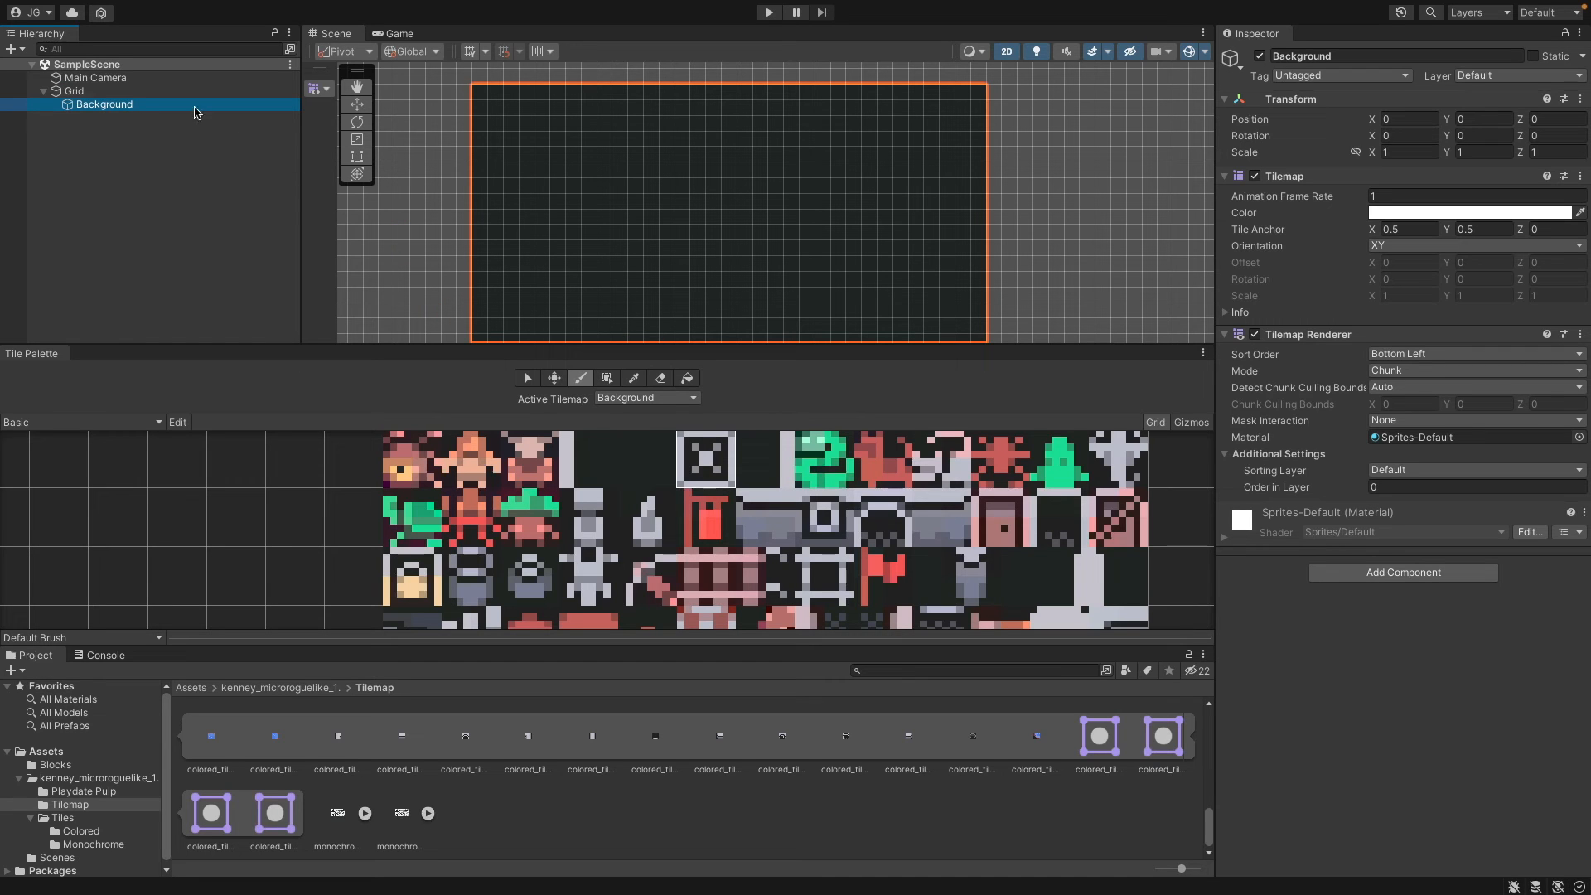
key("ctrl+d")
key("ctrl+z")
- Create a second rectangular tilemap under Grid and name it Water
right_click(101, 92)
mouse_move(141, 434)
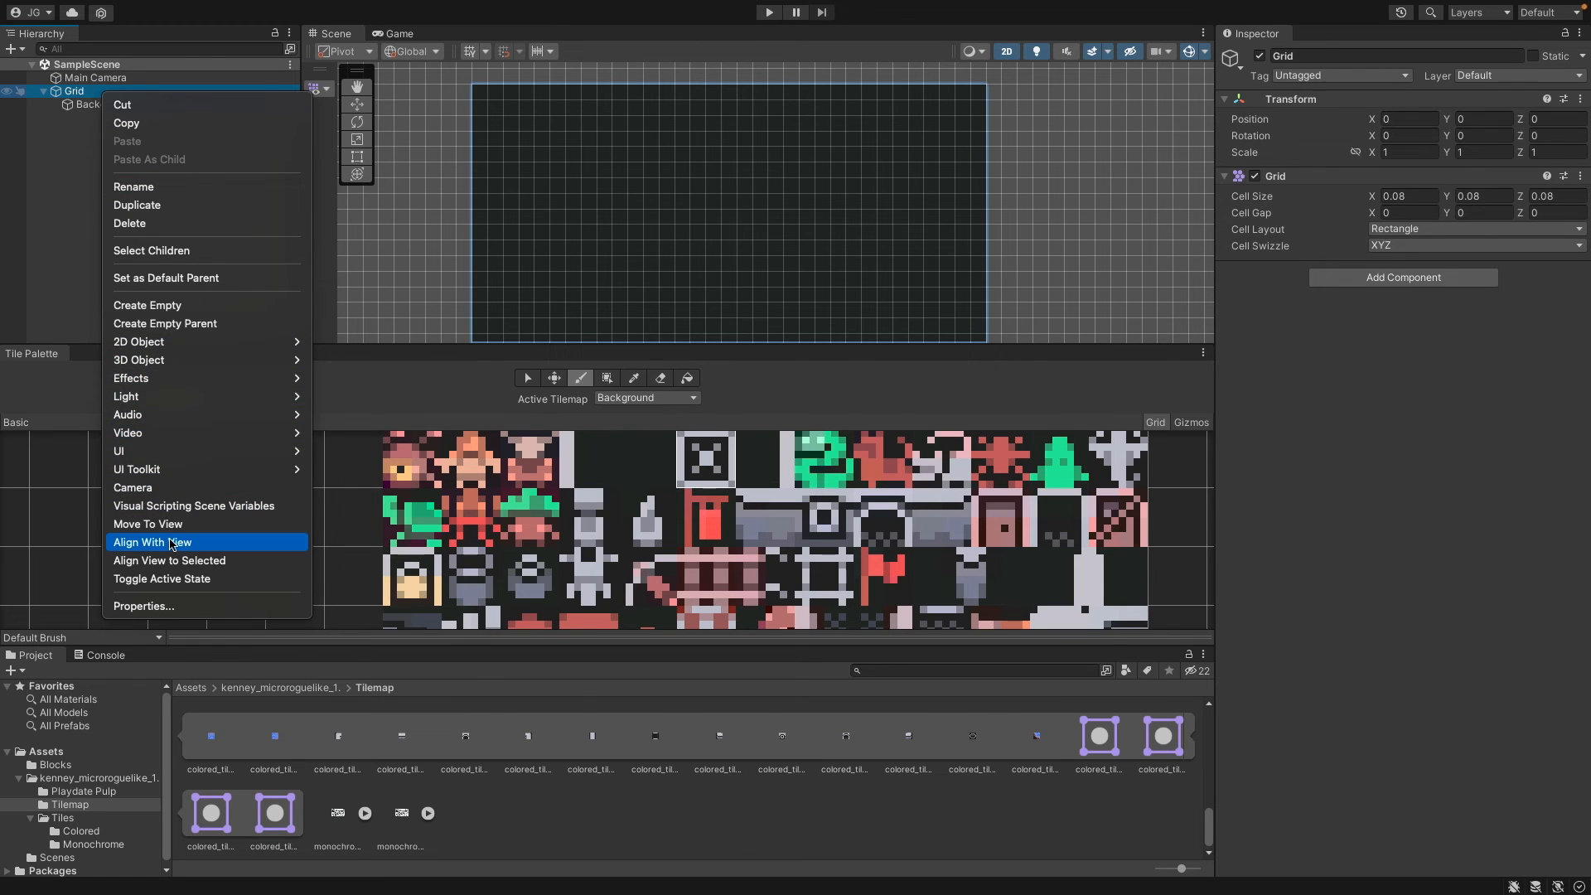
mouse_move(207, 341)
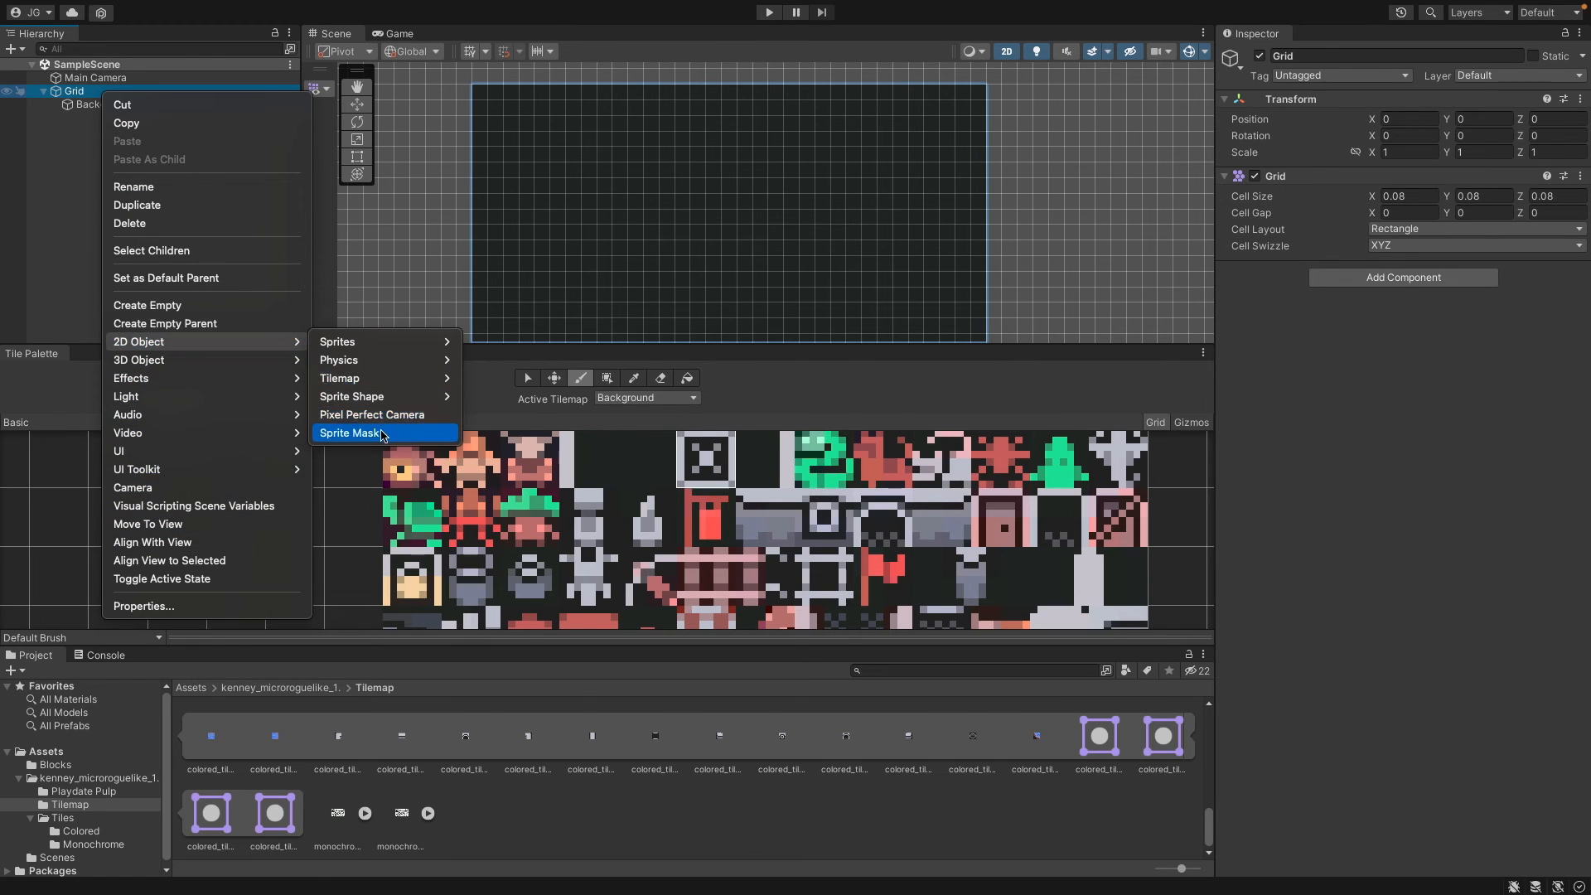
mouse_move(380, 363)
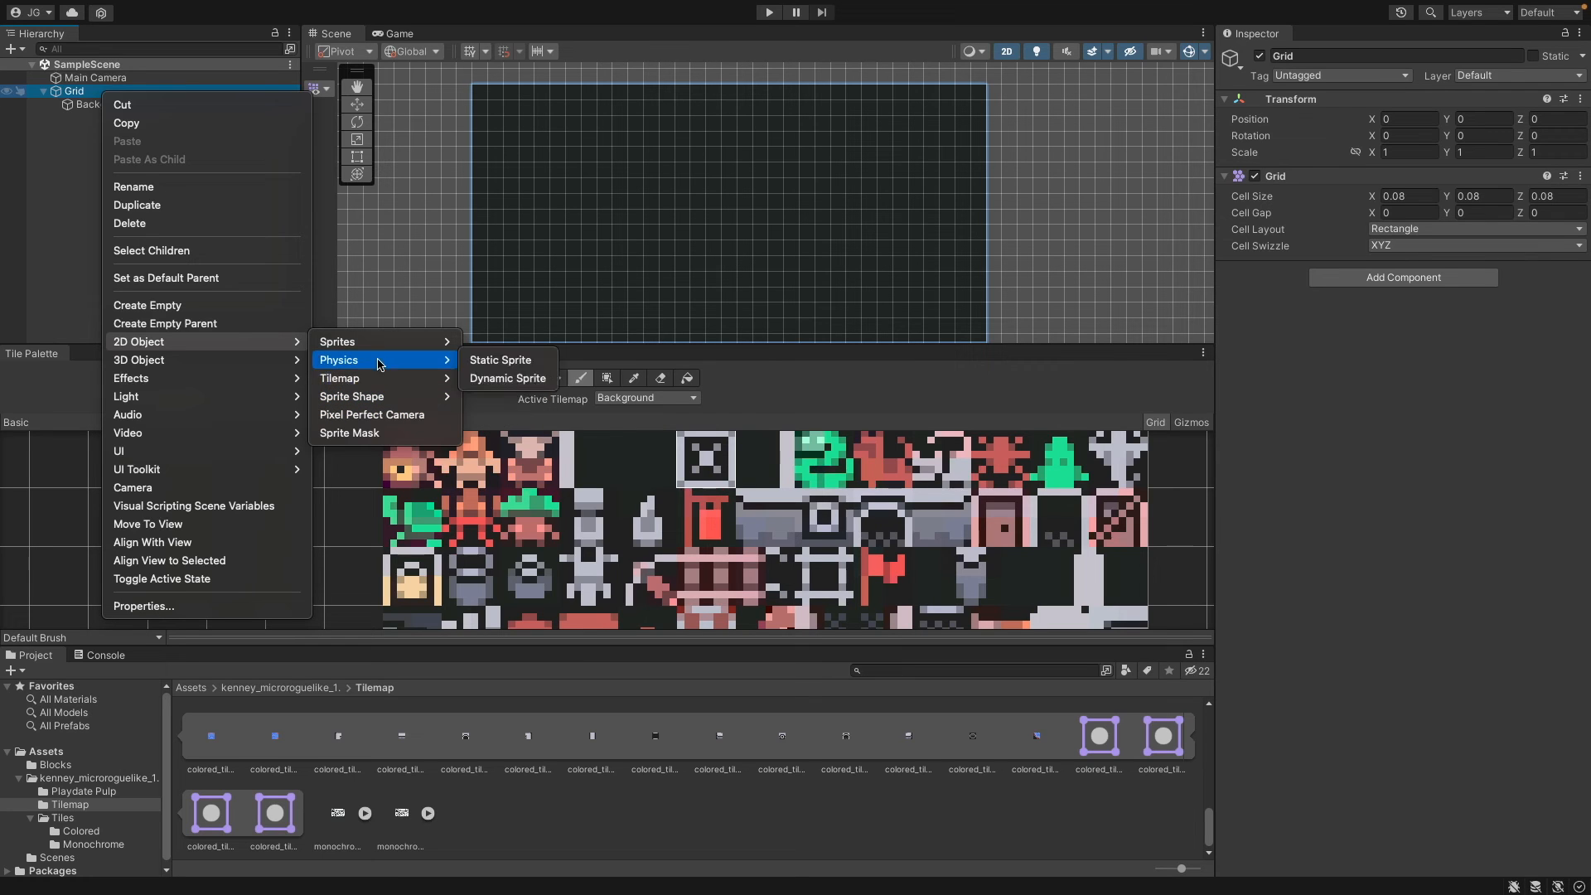
mouse_move(340, 378)
left_click(510, 378)
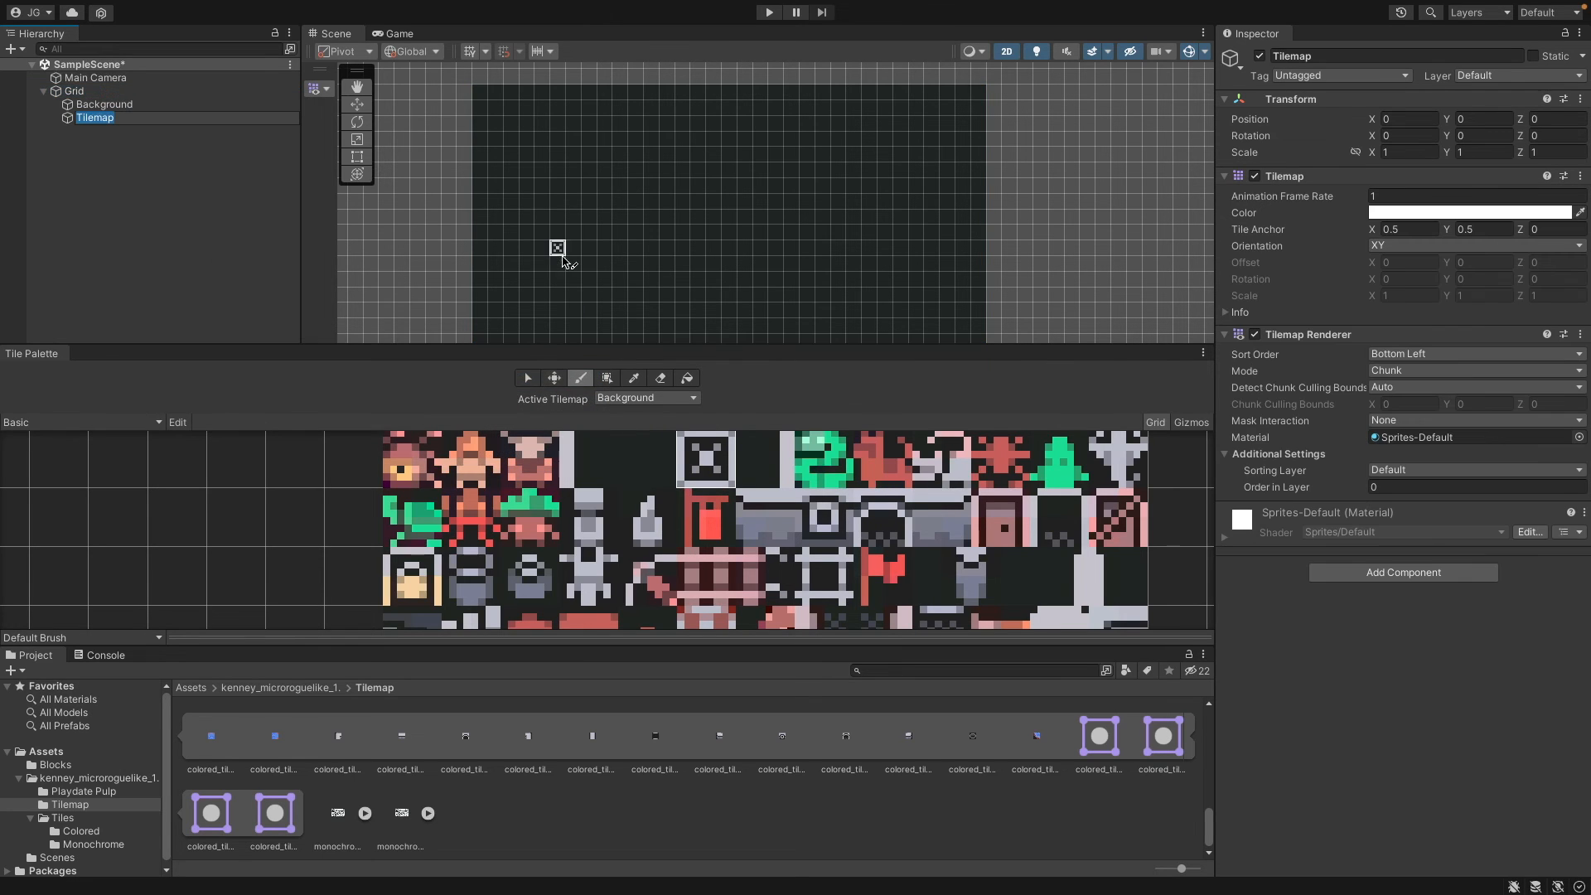
scroll(598, 504, "down", 10)
scroll(592, 458, "down", 6)
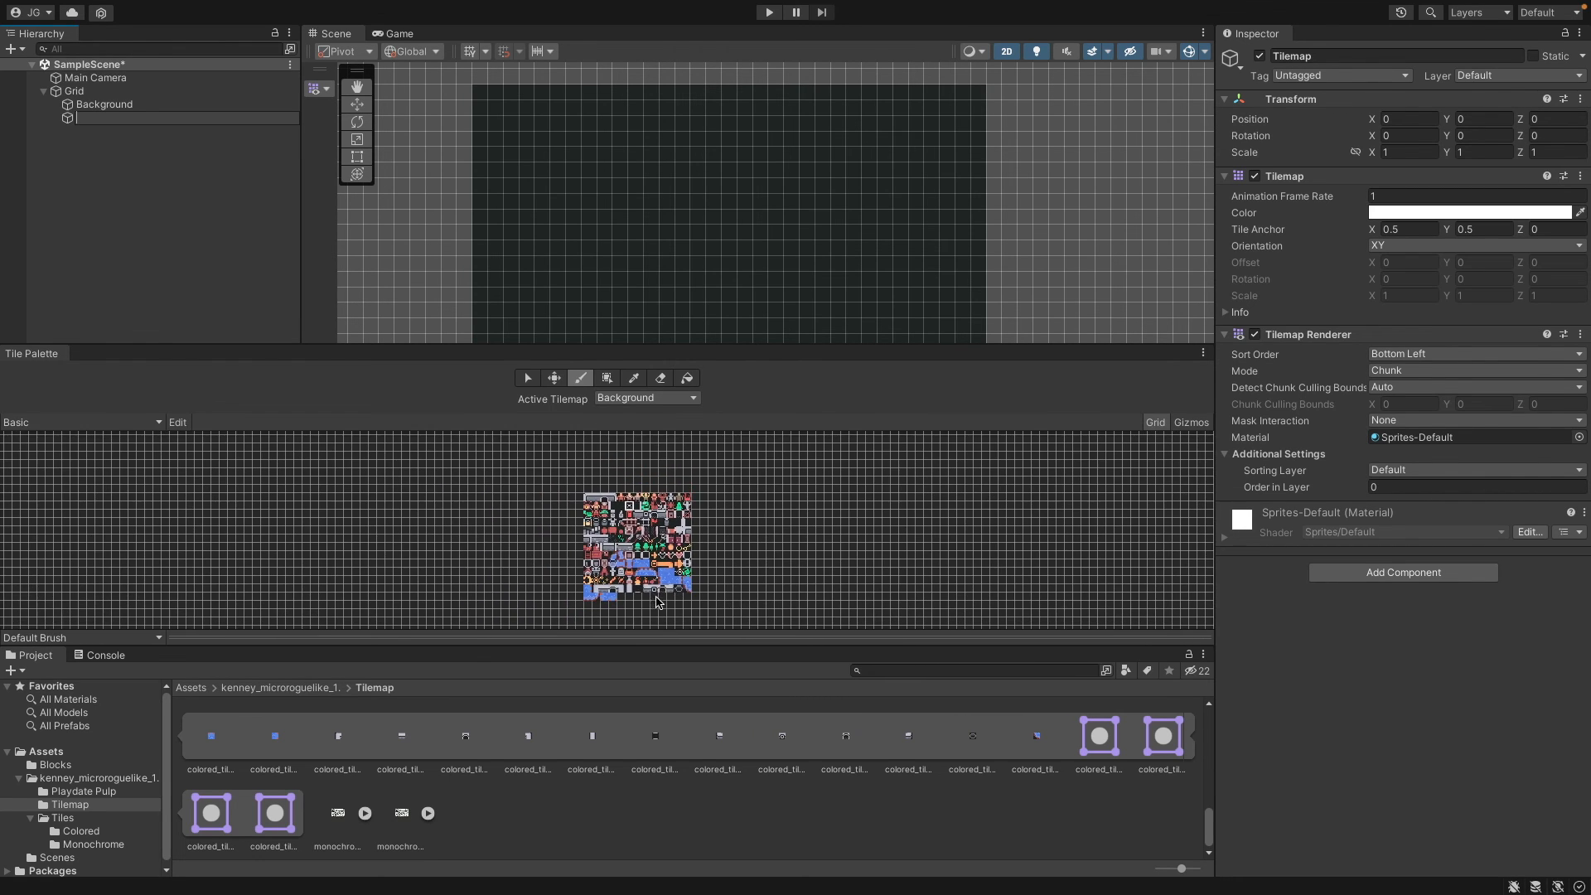
scroll(657, 602, "up", 8)
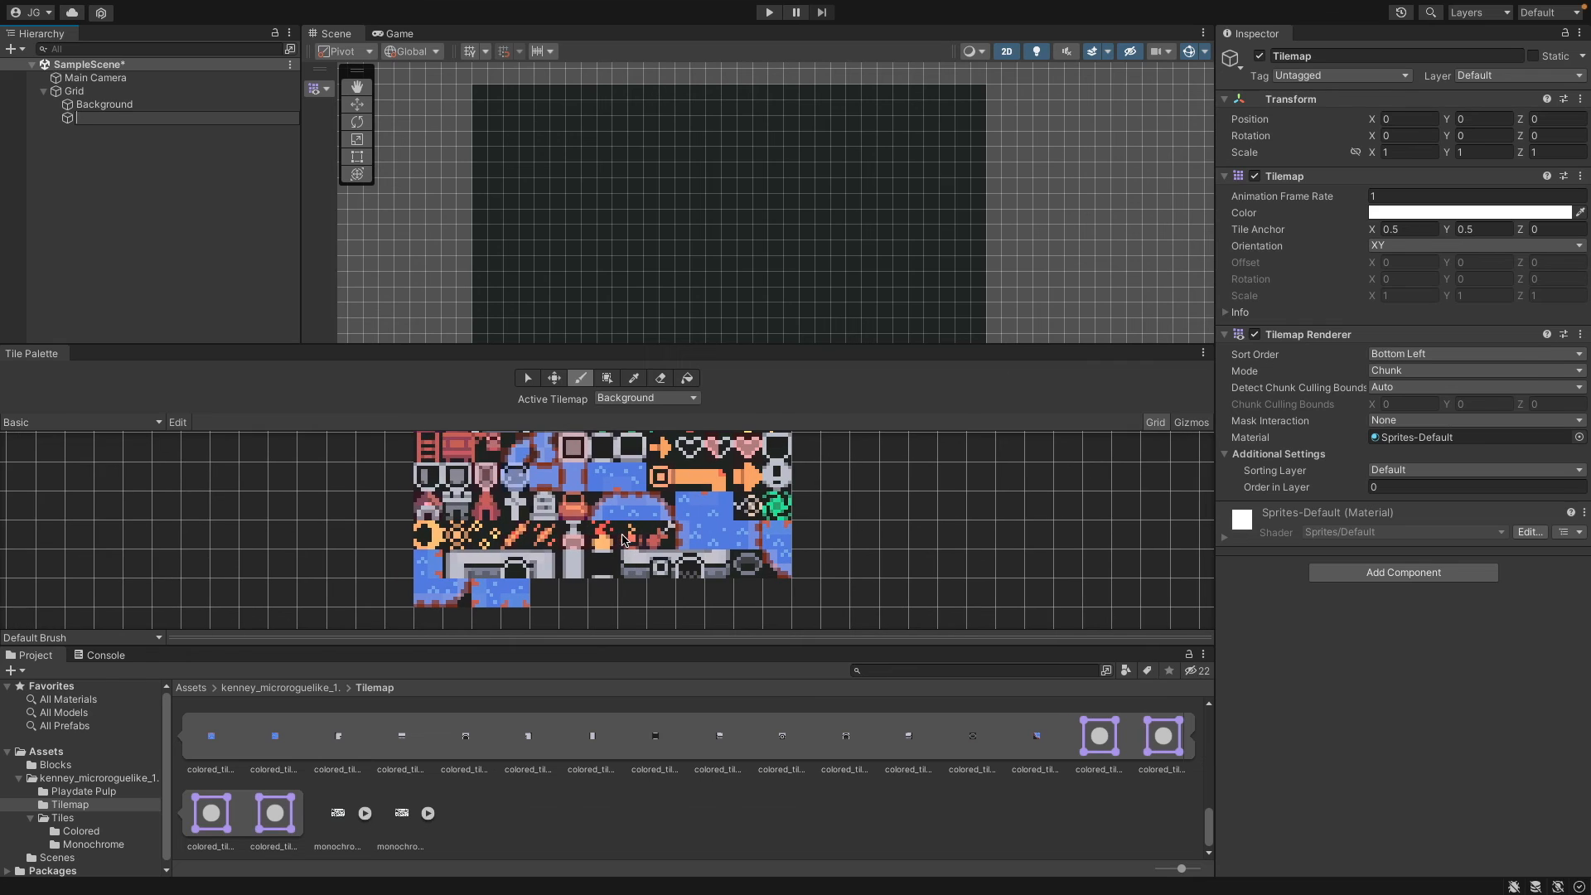
type("r")
key("Return")
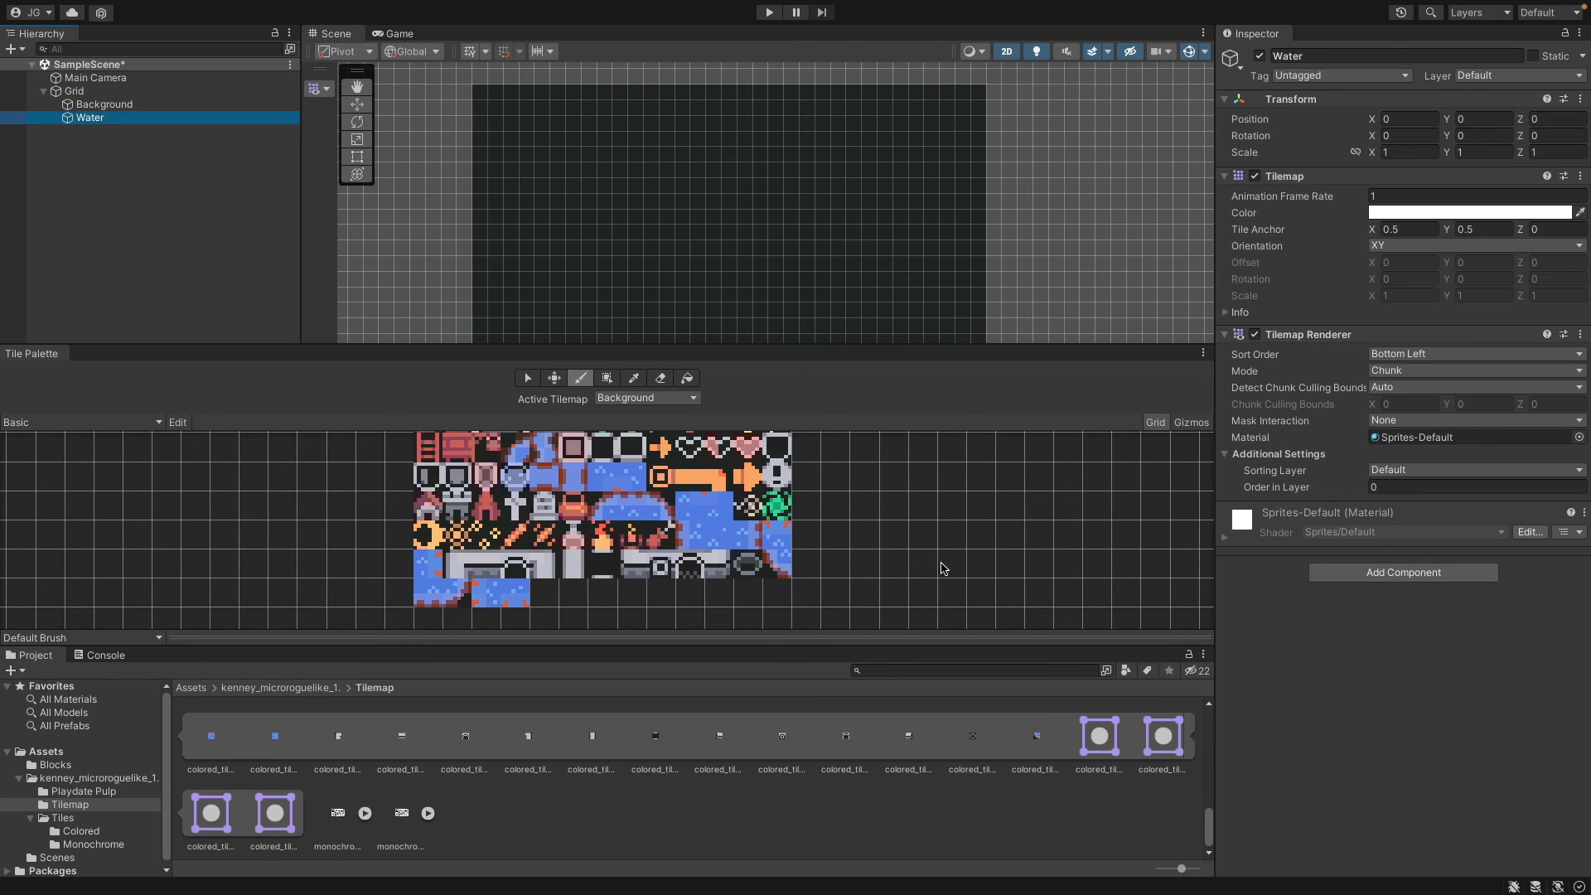
- Try painting a pond over the dark background, first with the plain water tile and then with a water edge tile
left_click(730, 515)
scroll(608, 319, "up", 5)
mouse_move(665, 288)
left_mouse_down()
mouse_move(588, 148)
mouse_move(705, 249)
mouse_move(584, 199)
mouse_move(680, 165)
mouse_move(735, 225)
left_mouse_up()
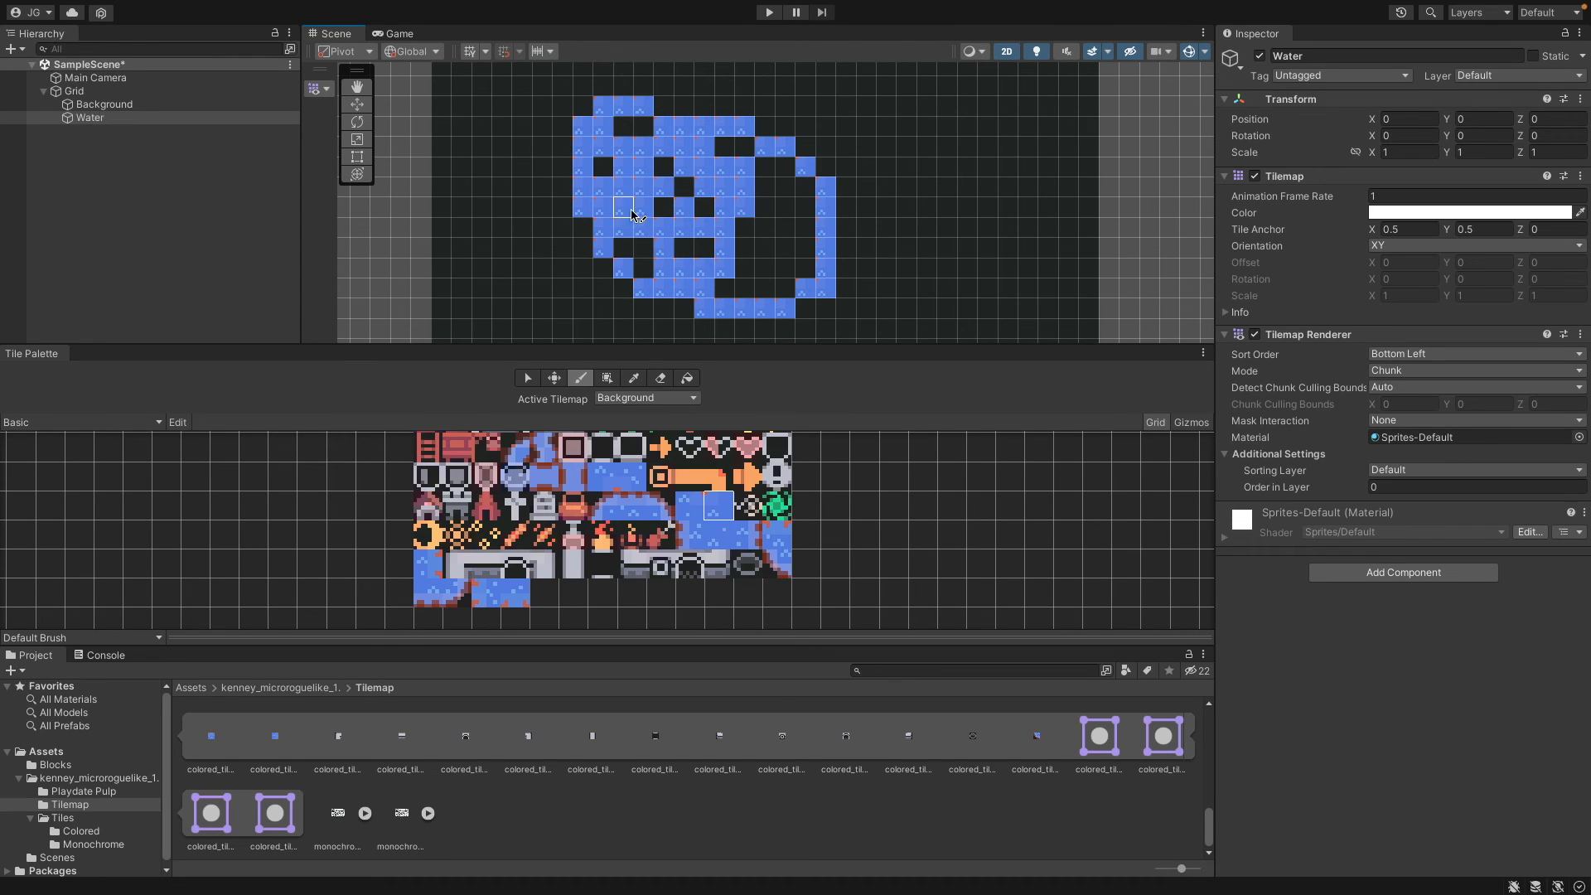
left_click(543, 448)
key("super+z")
mouse_move(669, 269)
left_mouse_down()
mouse_move(665, 289)
mouse_move(679, 100)
mouse_move(704, 158)
left_mouse_up()
key("super+z")
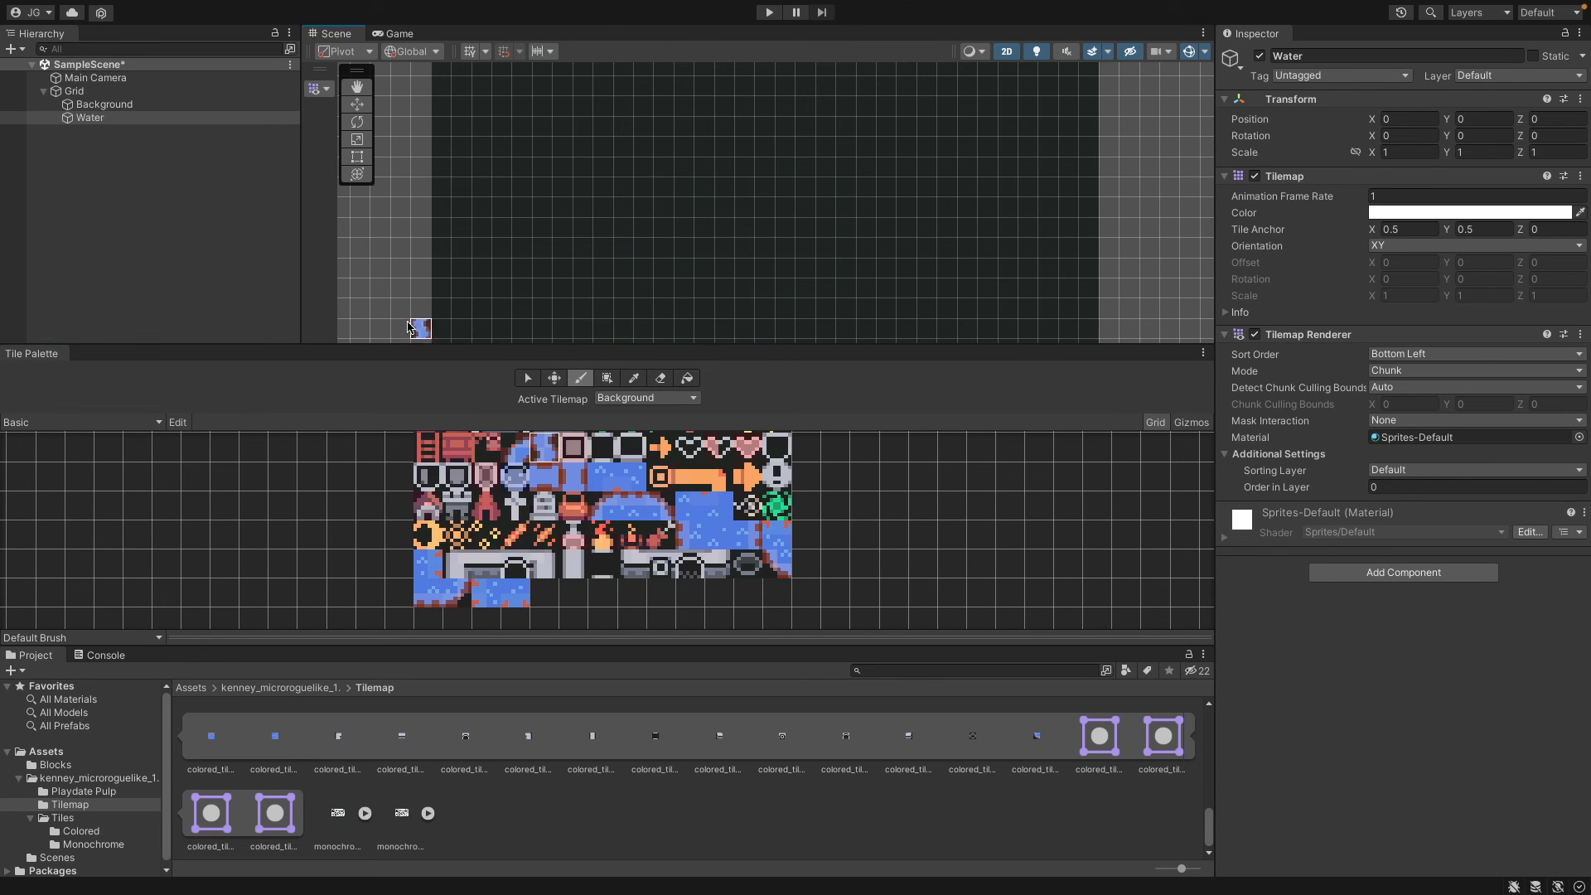
- Make Water the active tilemap and paint an irregular pond shape on it with the water edge tile
left_click(159, 116)
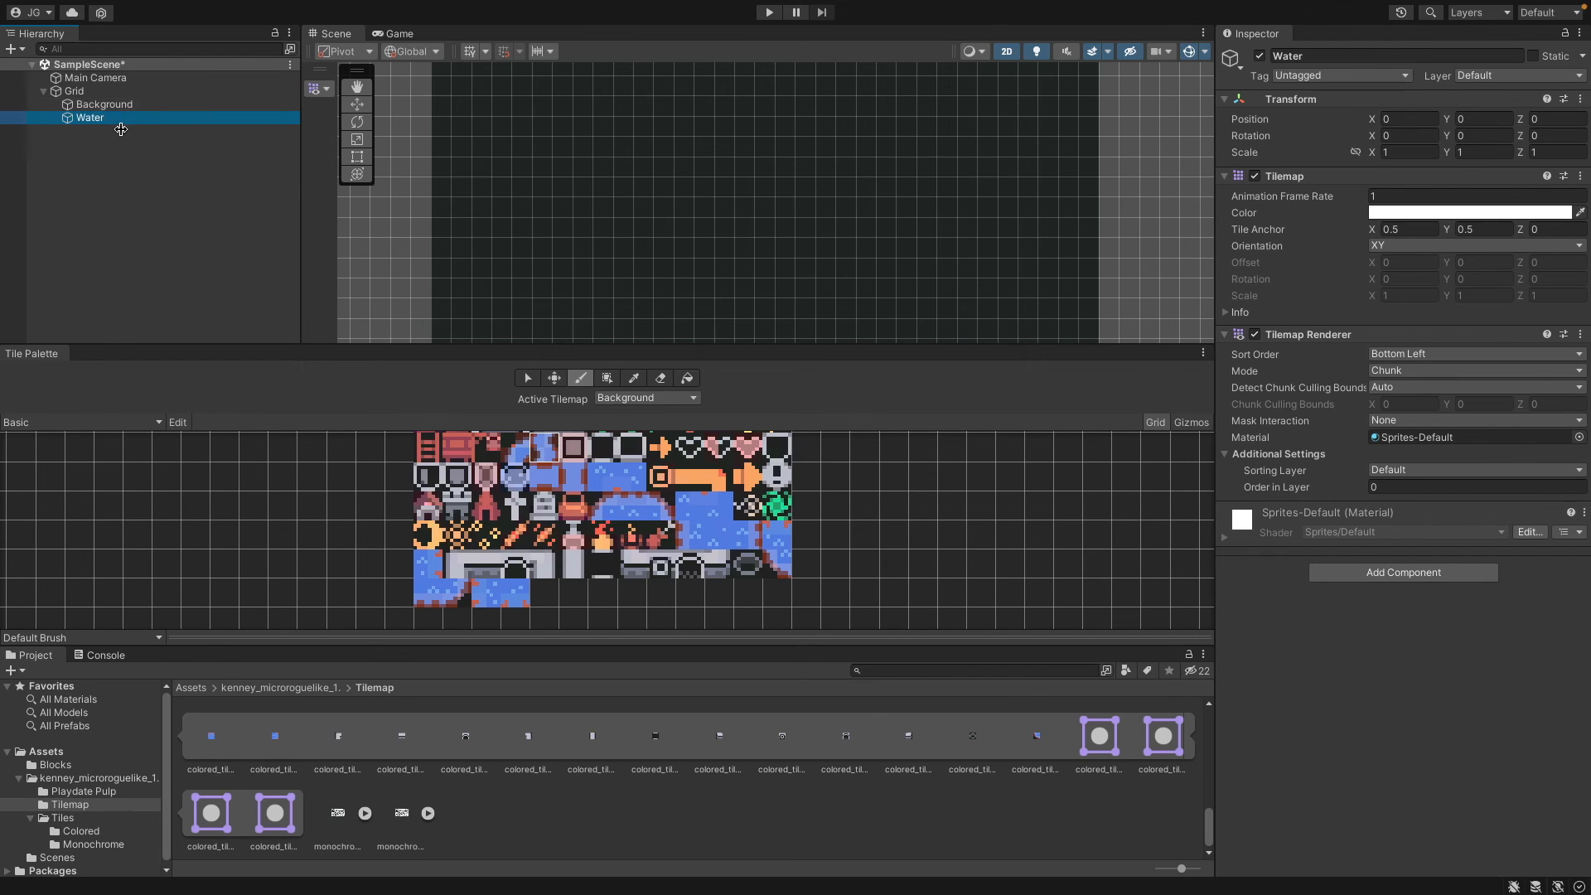
left_click(623, 397)
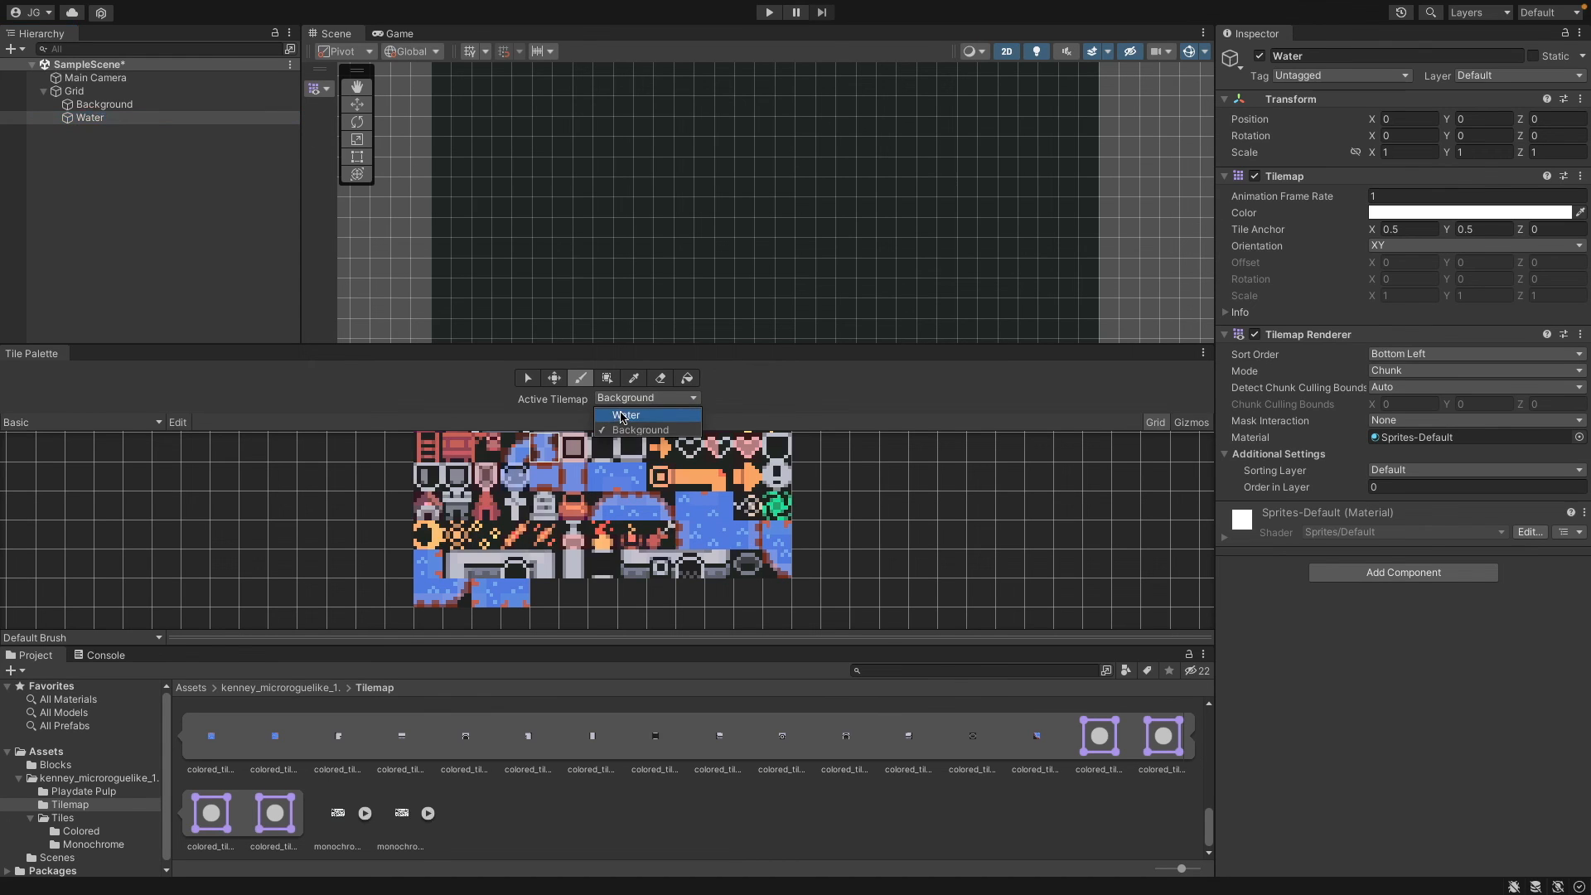
left_click(628, 429)
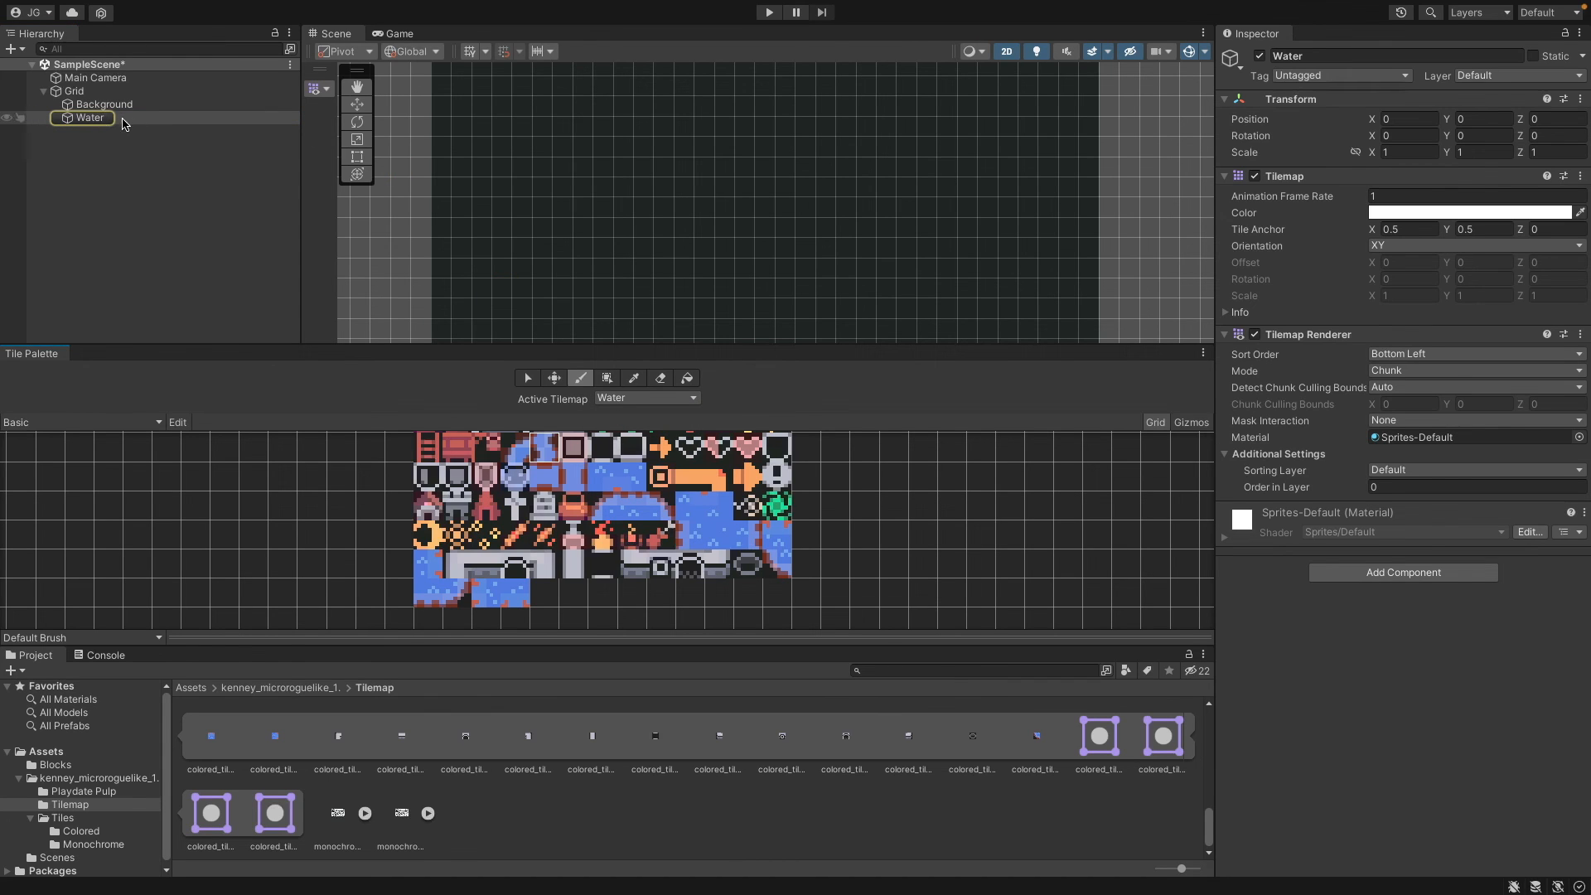
mouse_move(686, 283)
left_mouse_down()
mouse_move(829, 232)
mouse_move(703, 256)
mouse_move(722, 217)
left_mouse_up()
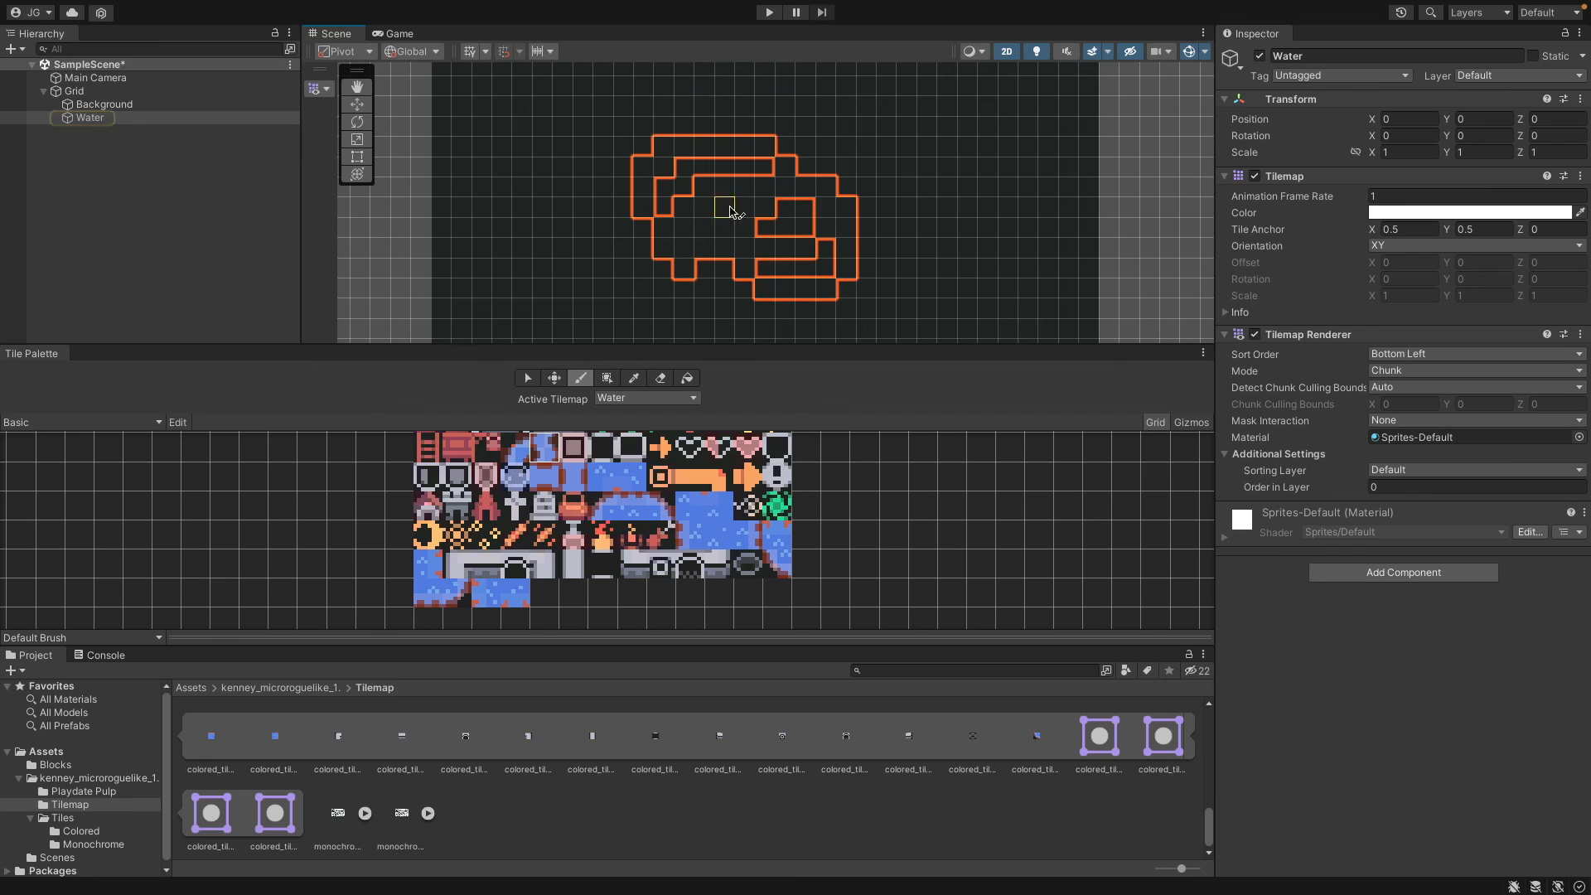
scroll(1102, 257, "up", 3)
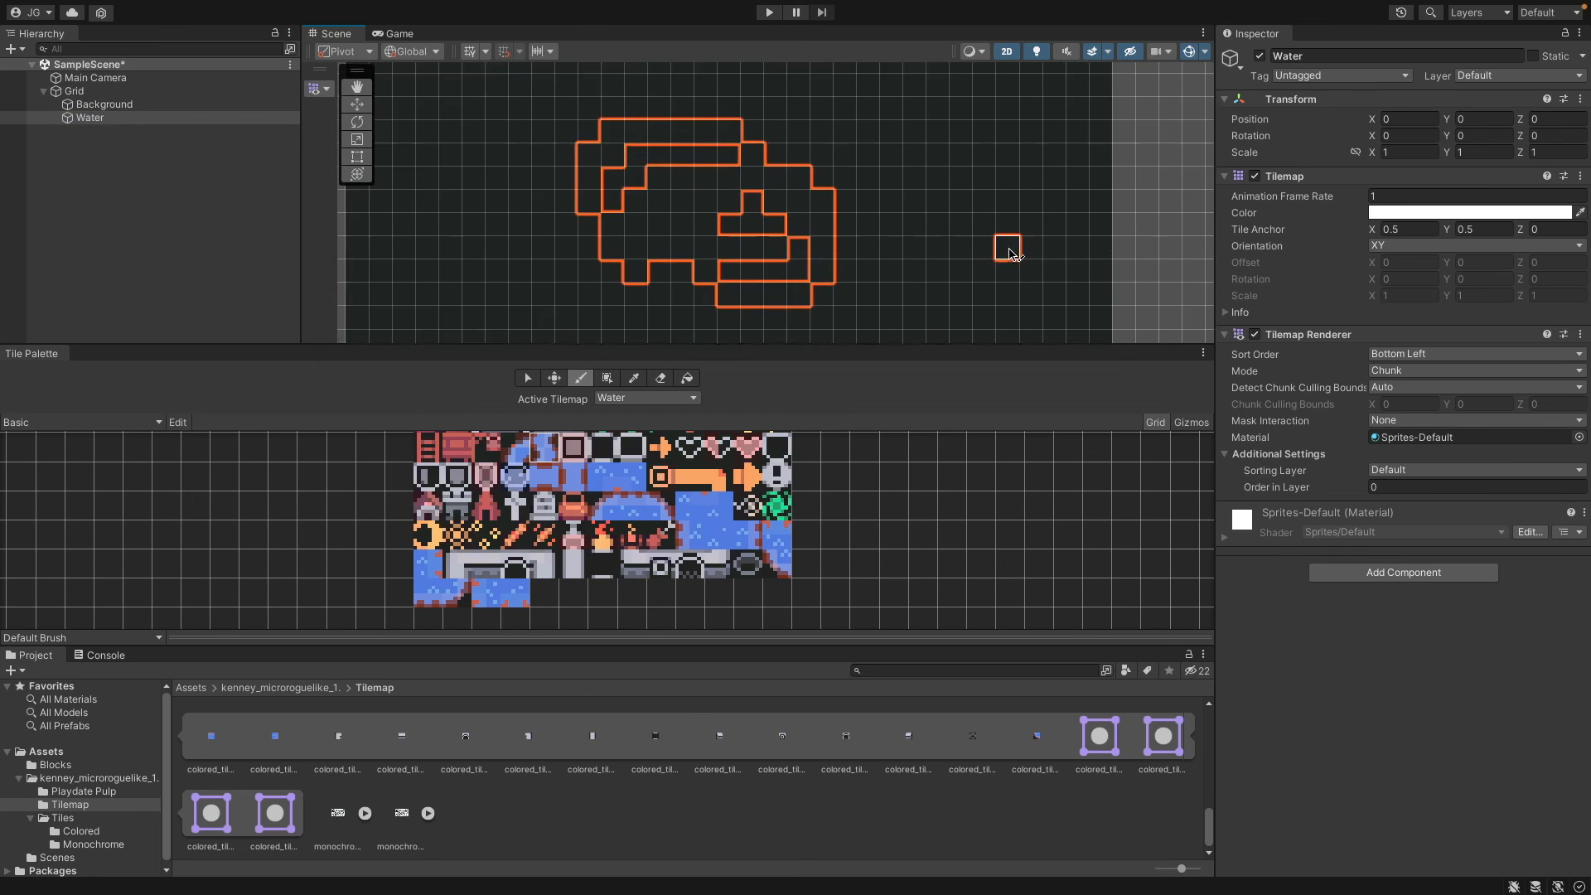
- Set the Water tilemap's order in layer to 1, and compare its selection outline with the Background tilemap's
left_click(1410, 486)
type("1")
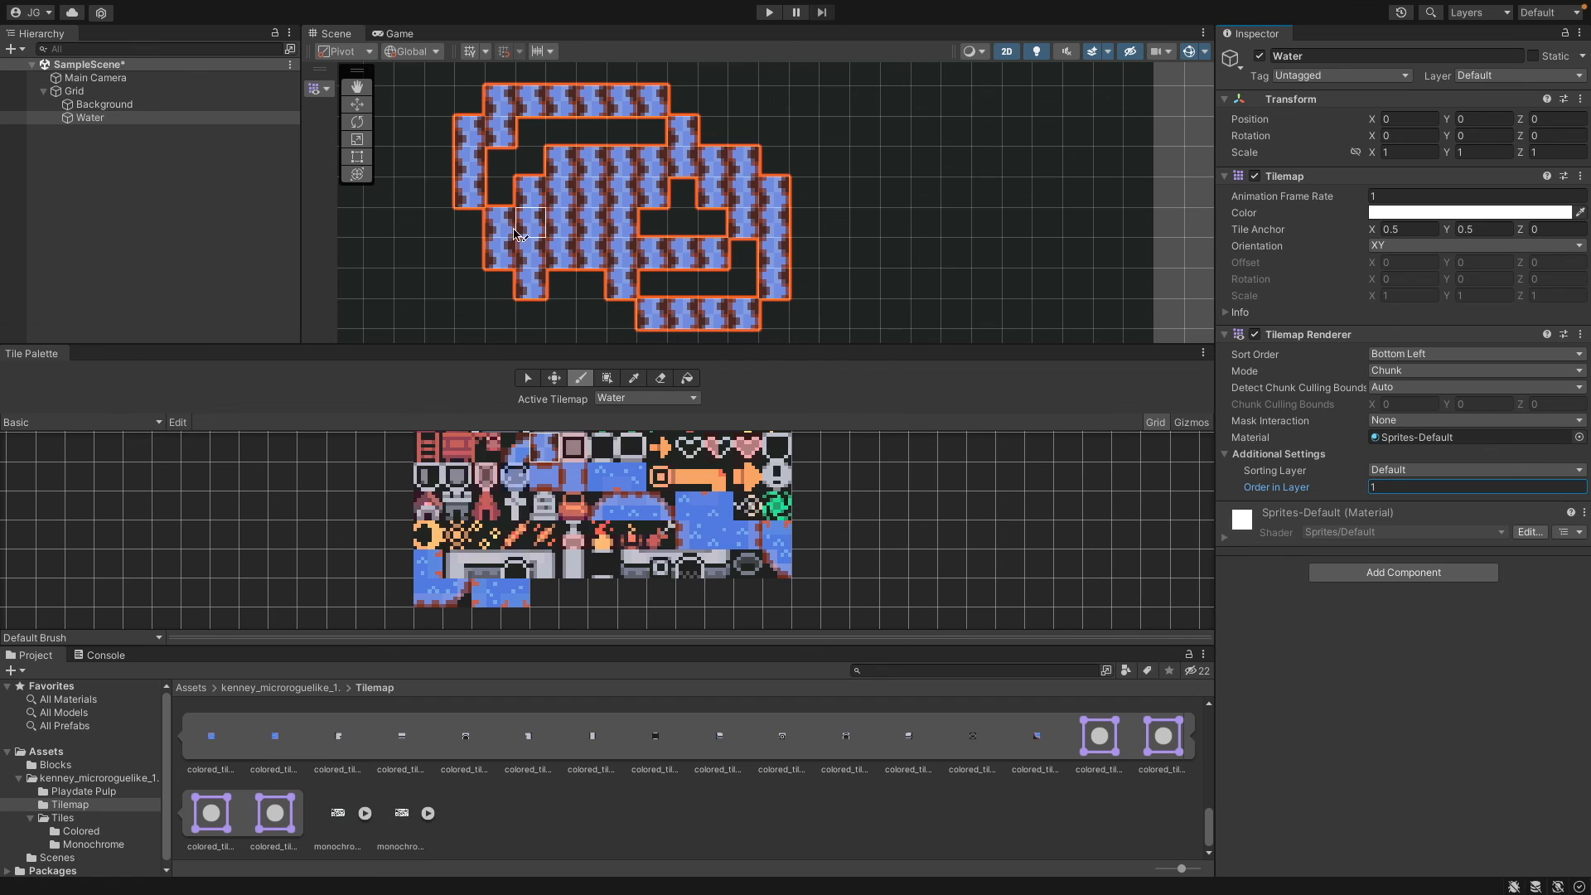
left_click(145, 105)
left_click(144, 119)
left_click(145, 105)
left_click(144, 120)
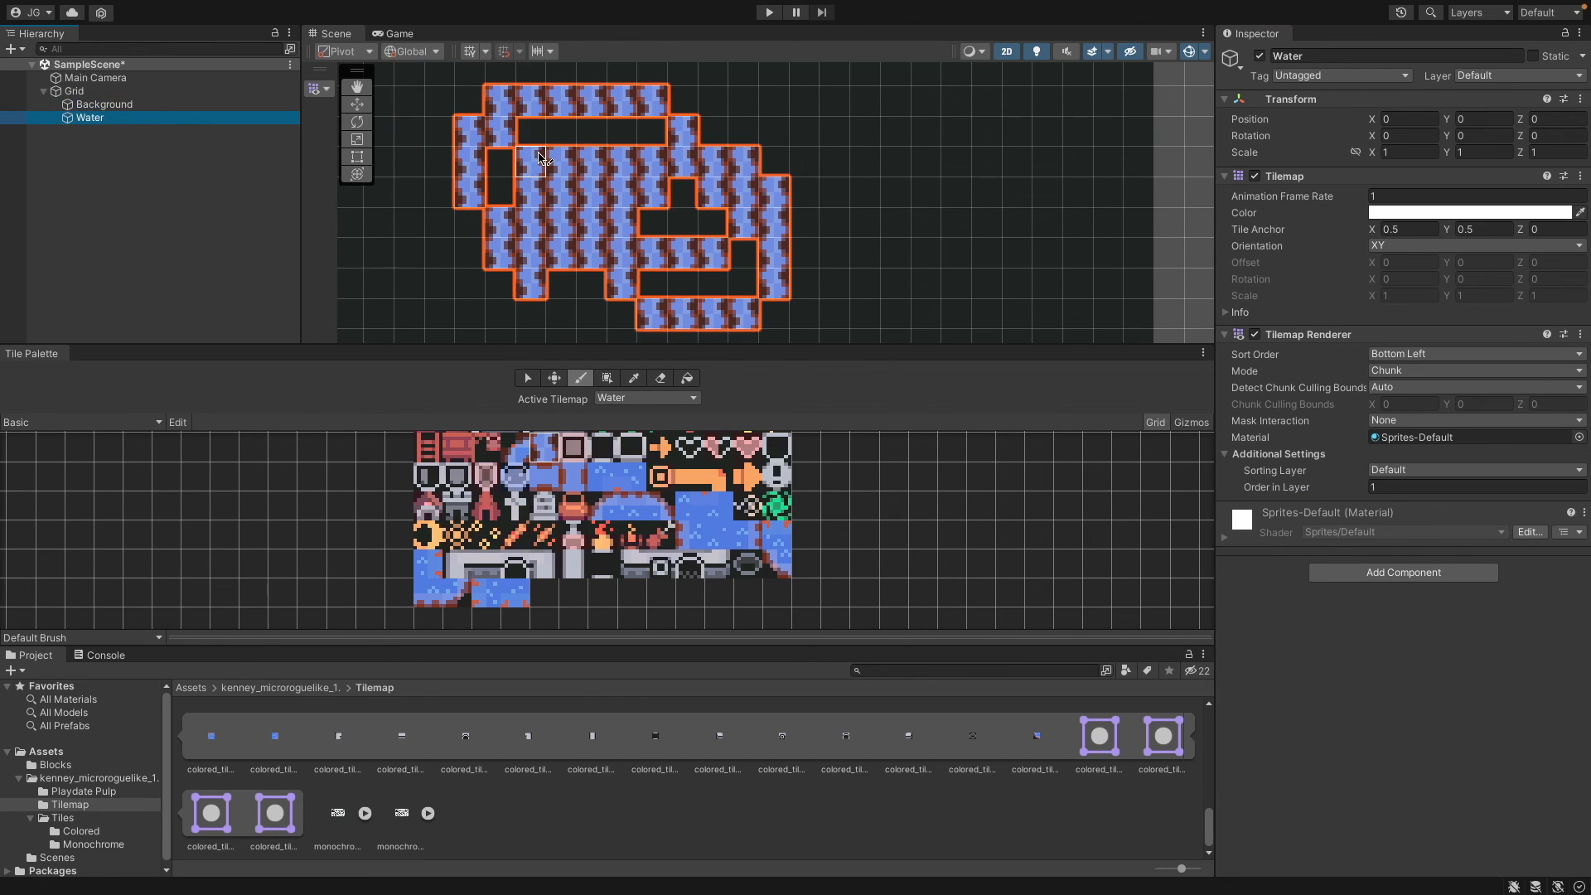
- Pick the water tile with the upper shoreline from the Basic palette and save the scene
scroll(533, 152, "up", 5)
scroll(532, 151, "down", 7)
left_click(539, 178)
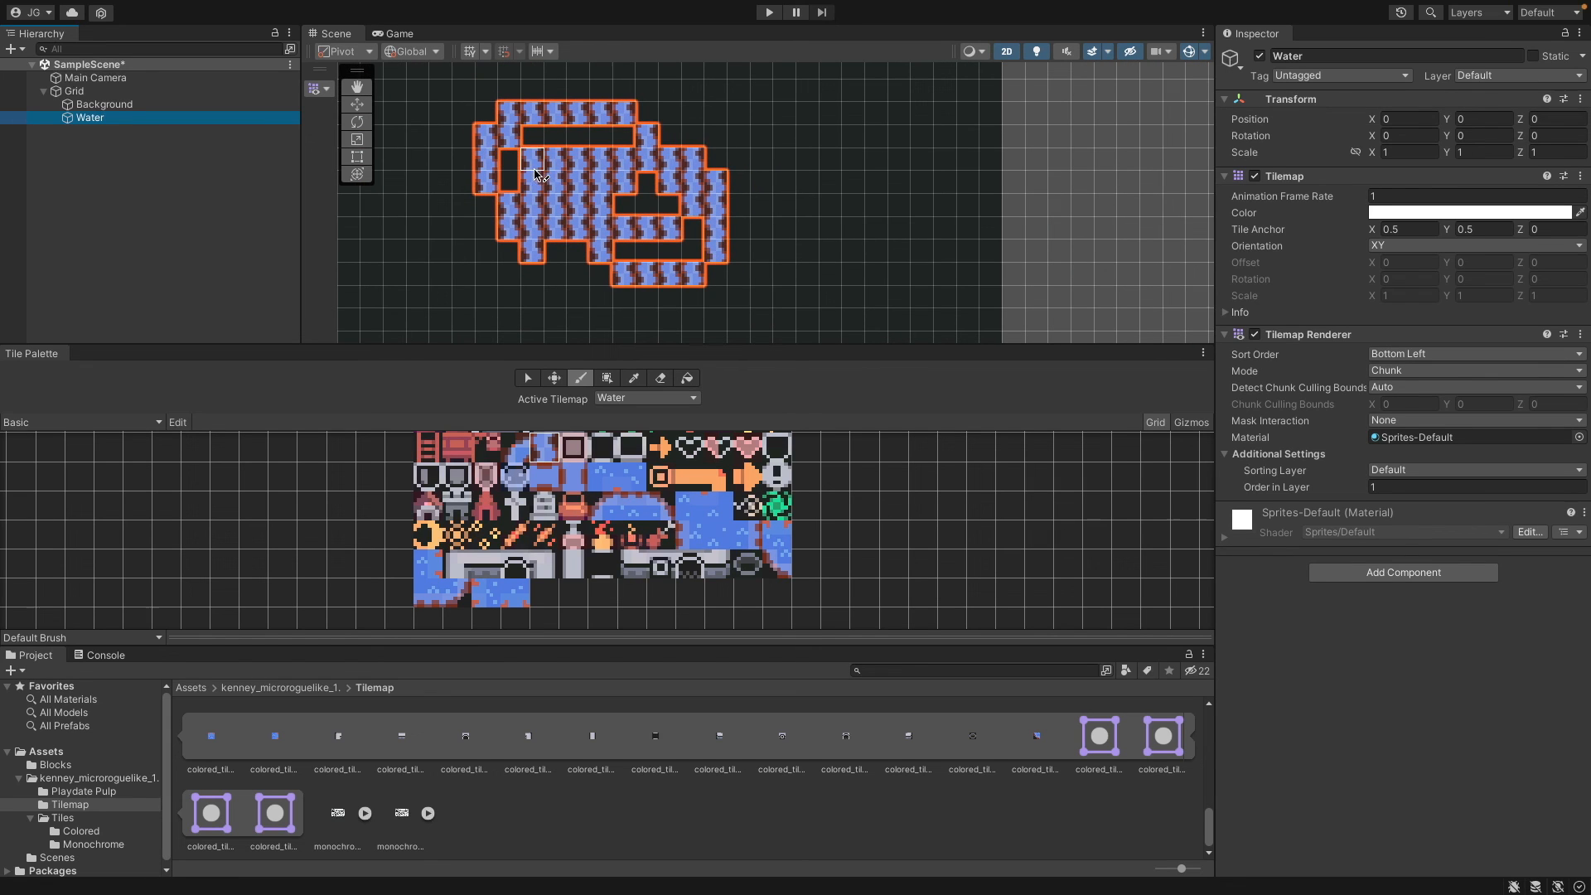
left_click(573, 534)
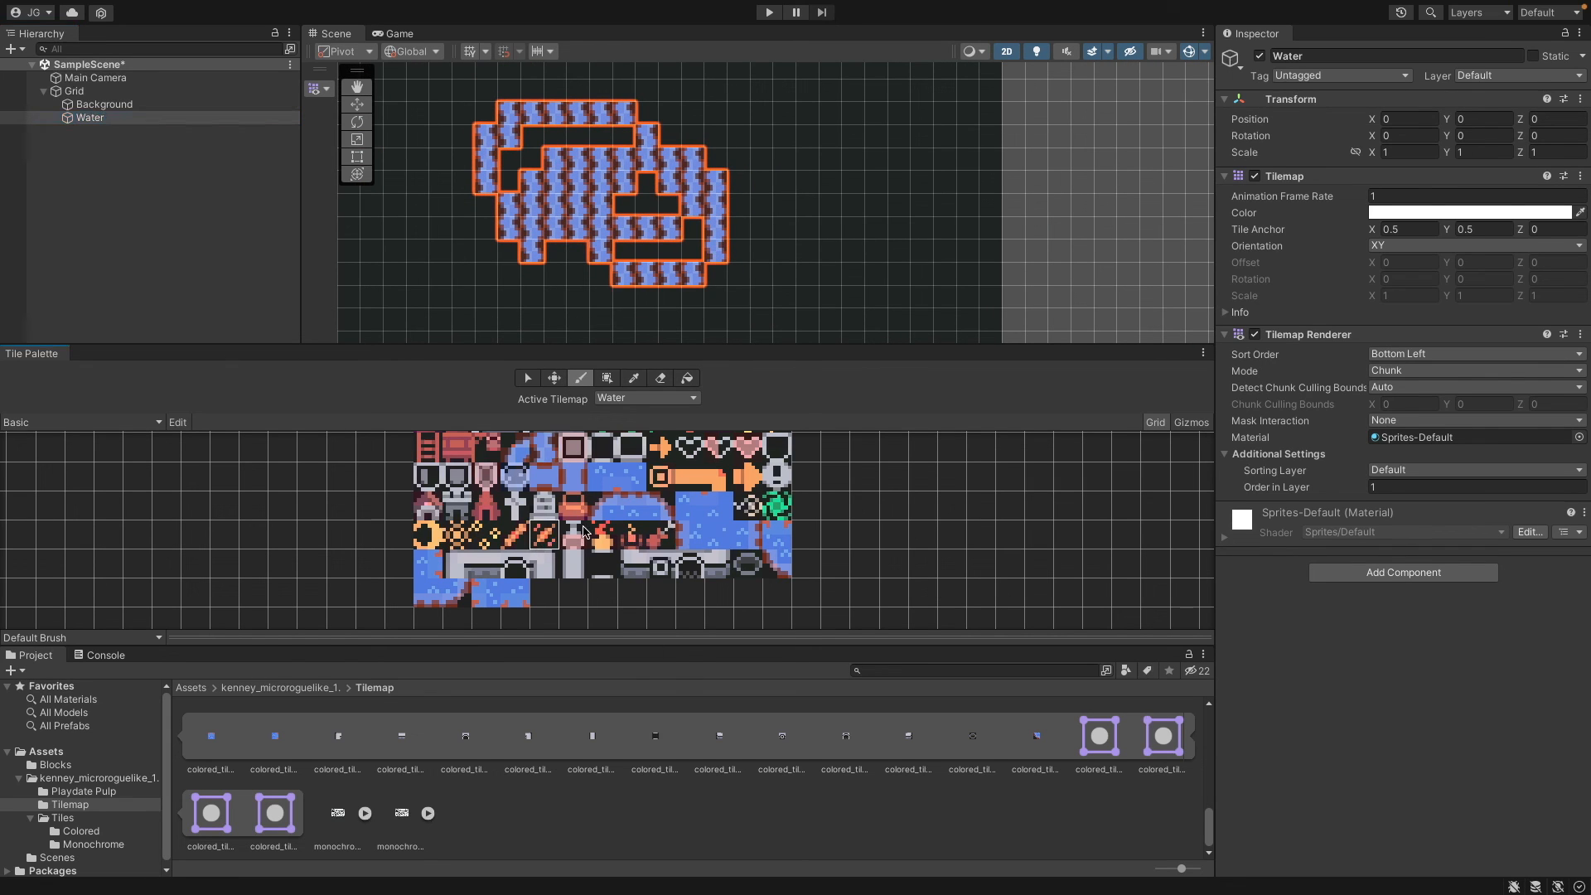
left_click(633, 507)
left_click(152, 117)
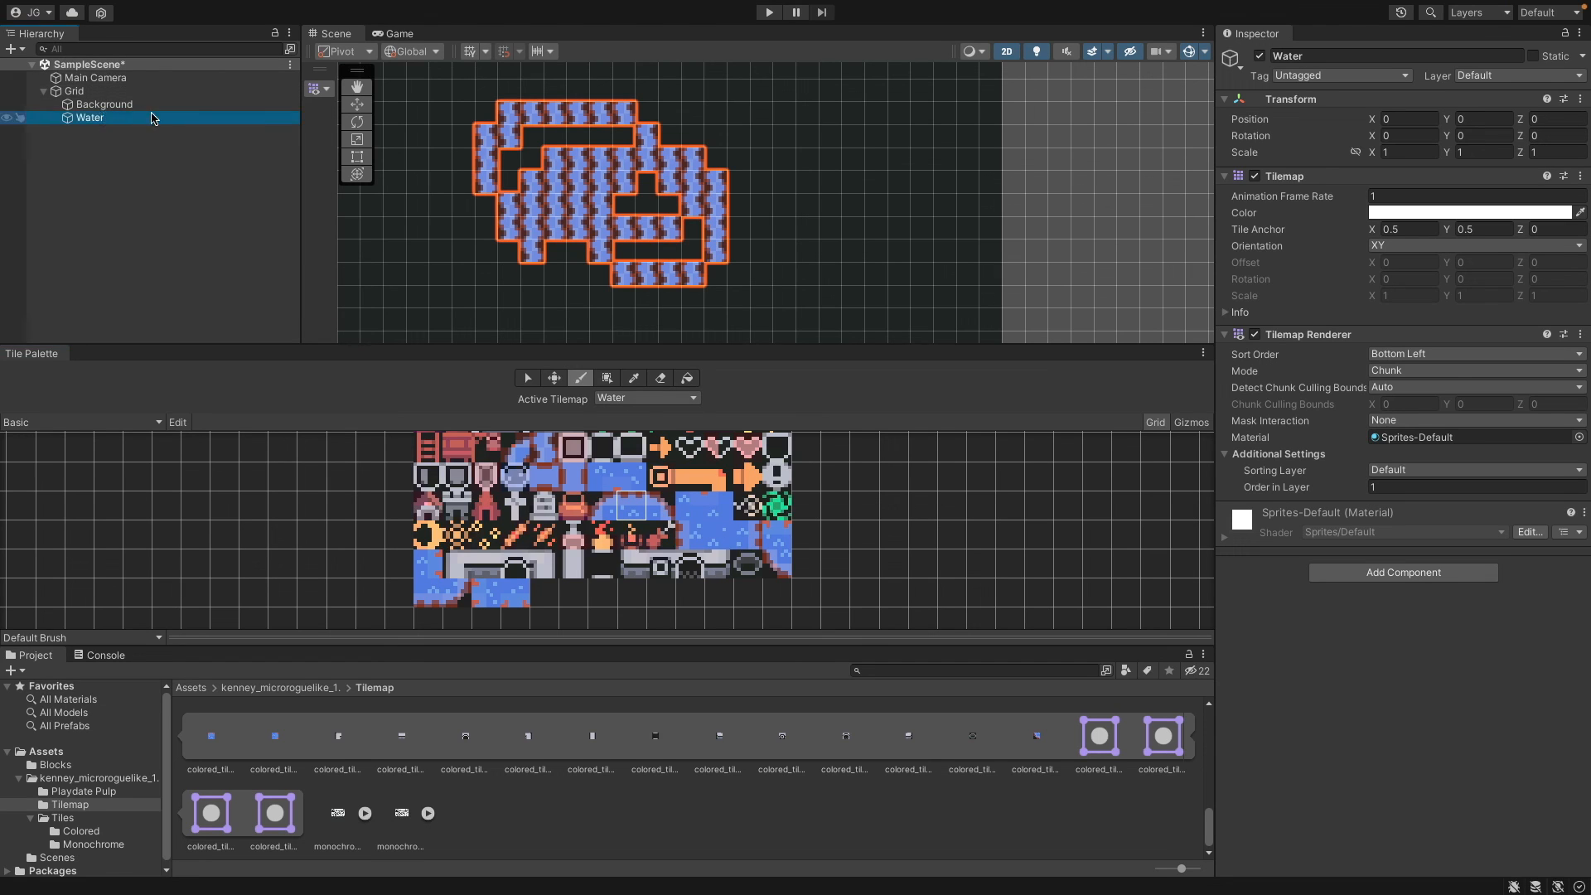
left_click(142, 207)
key("ctrl+s")
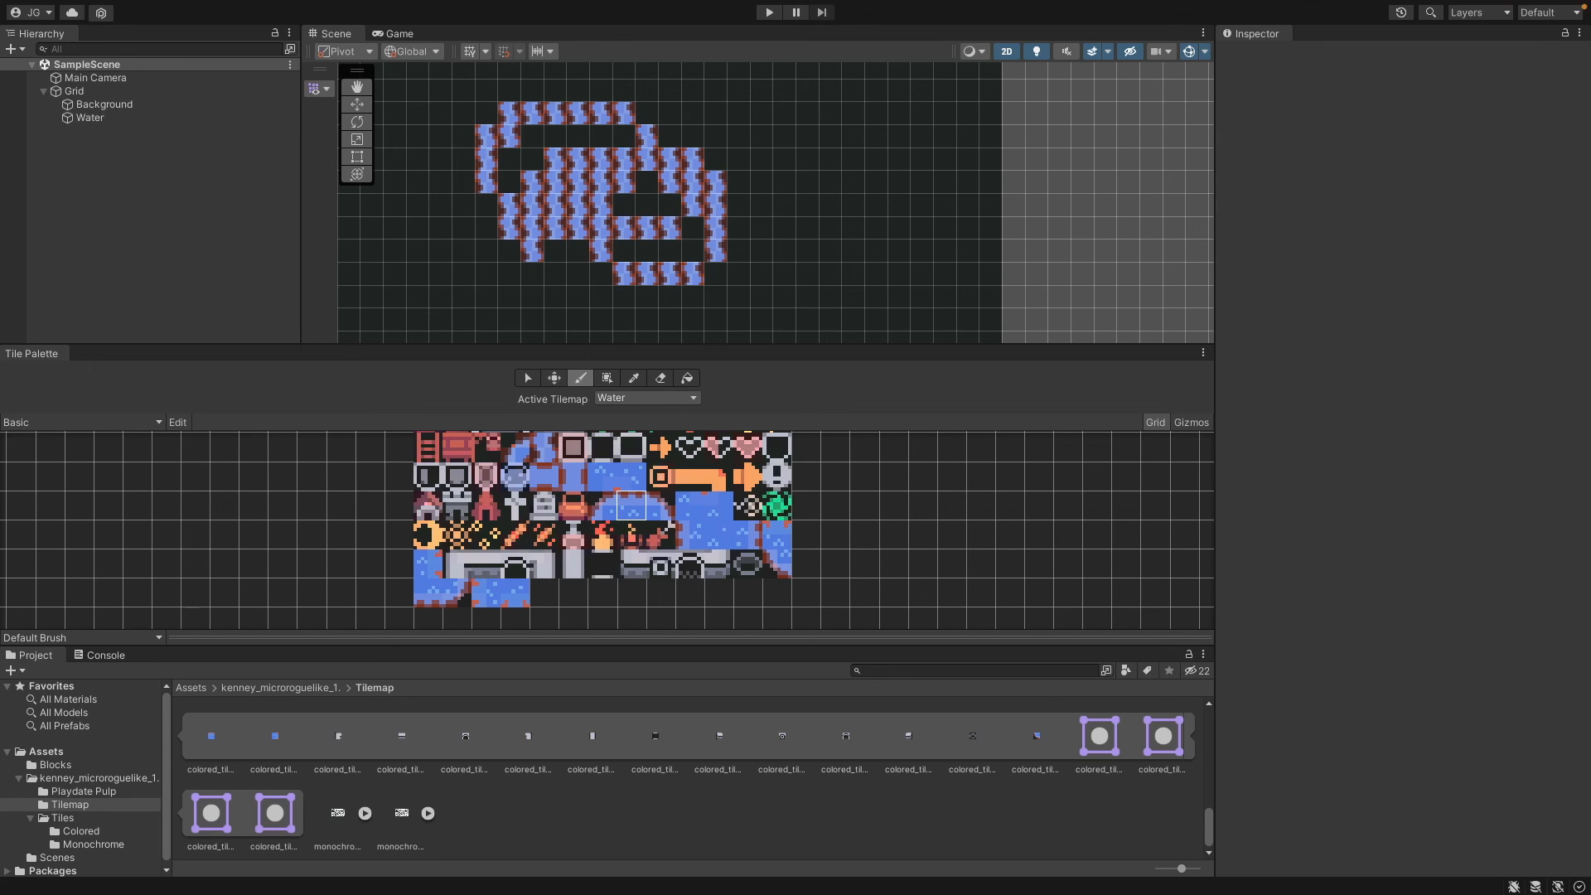
- Select the Background tilemap under Grid and open its name for editing
left_click(166, 117)
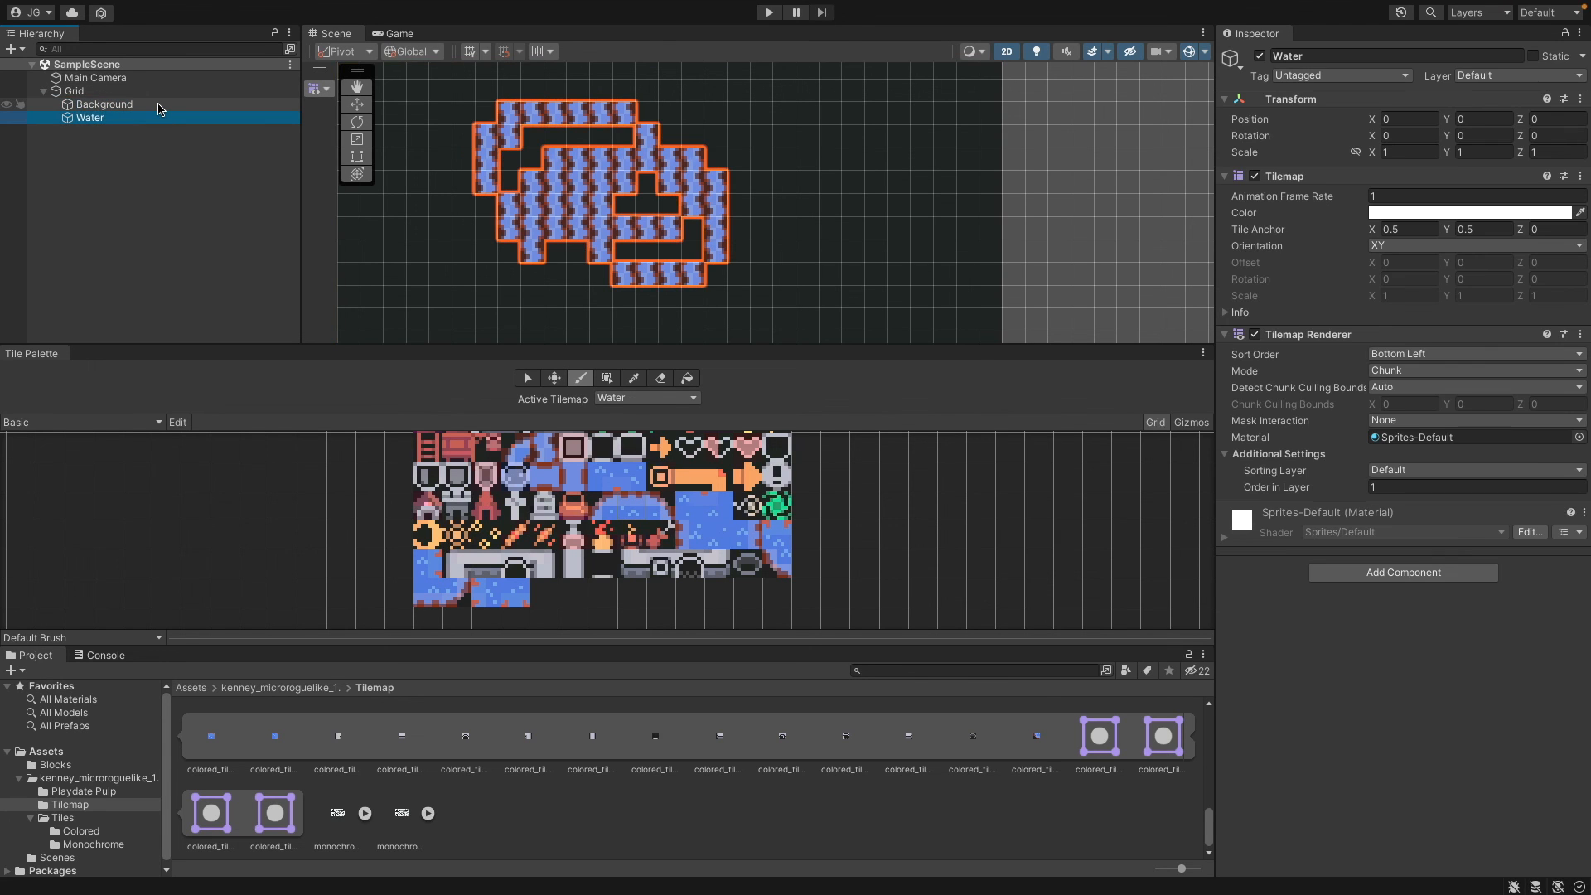
left_click(160, 107)
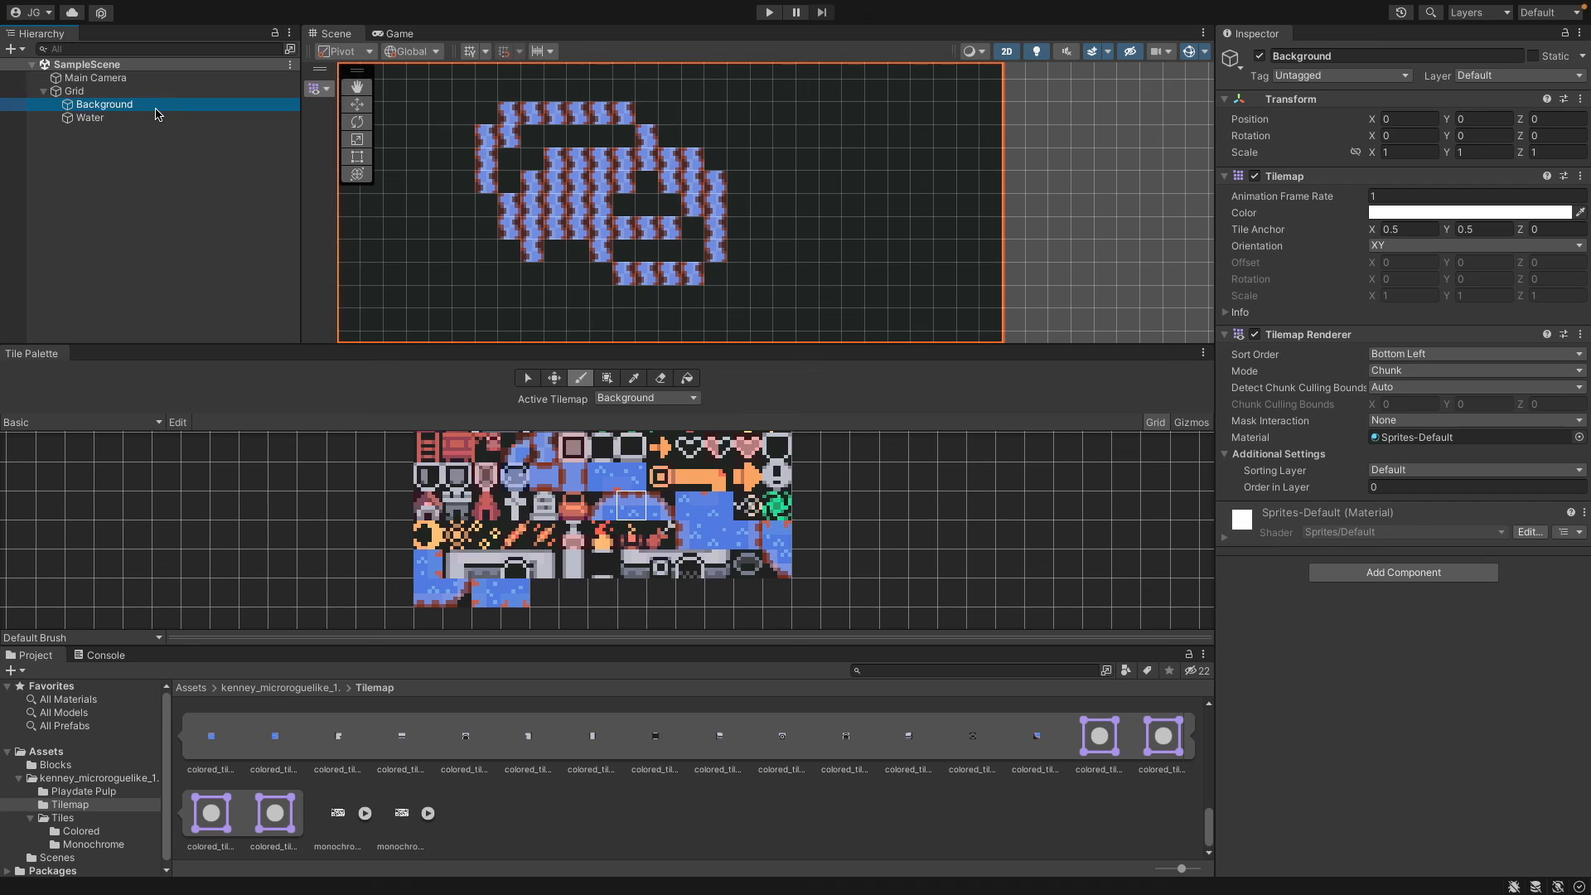
left_click(157, 106)
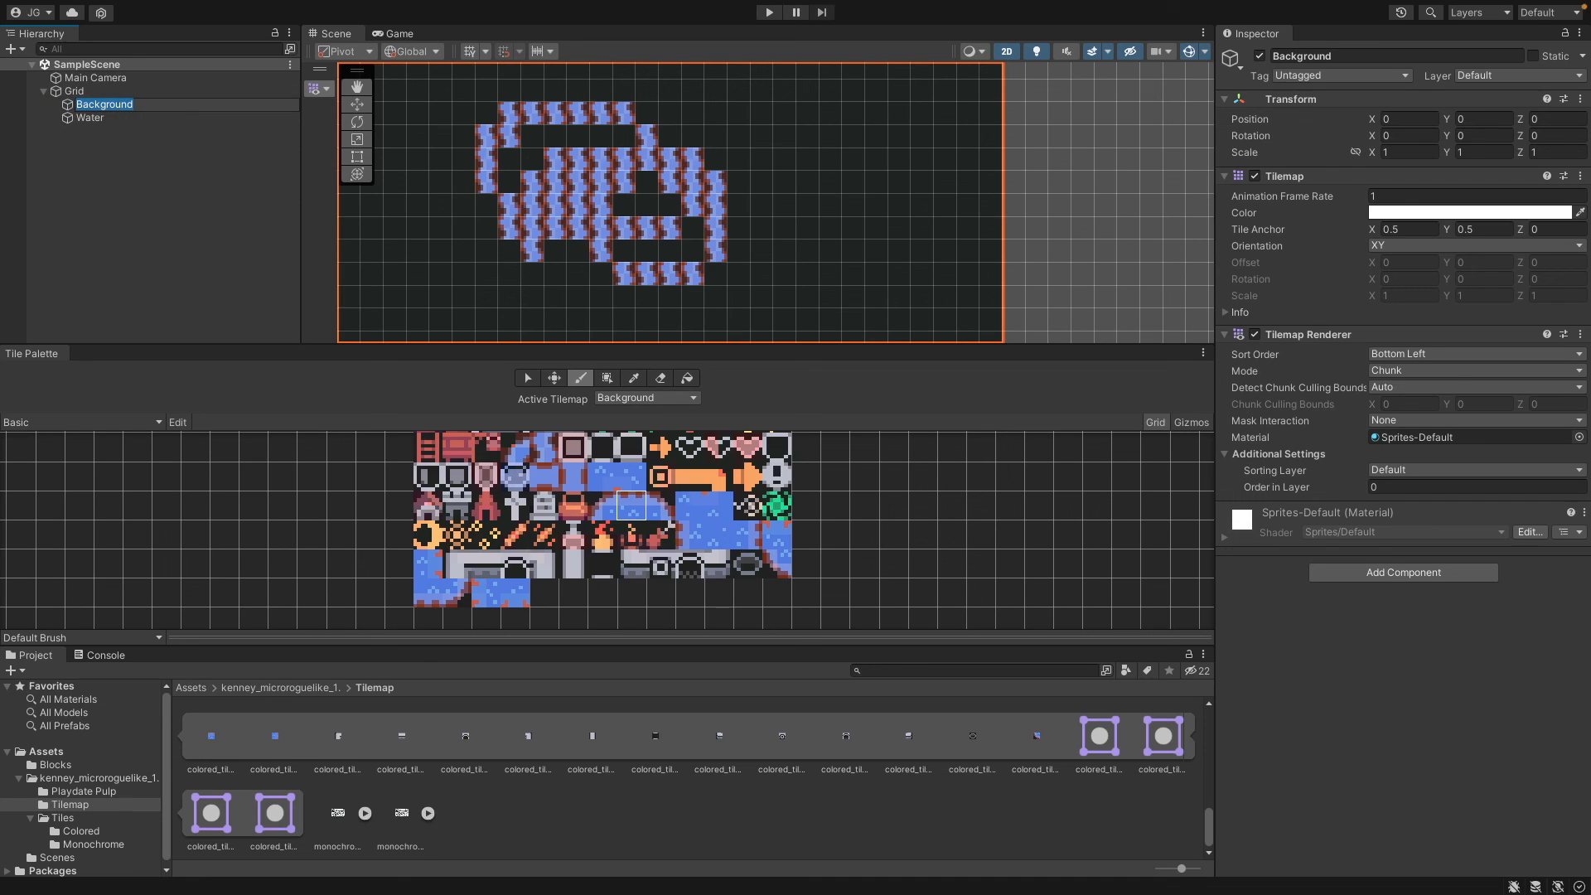